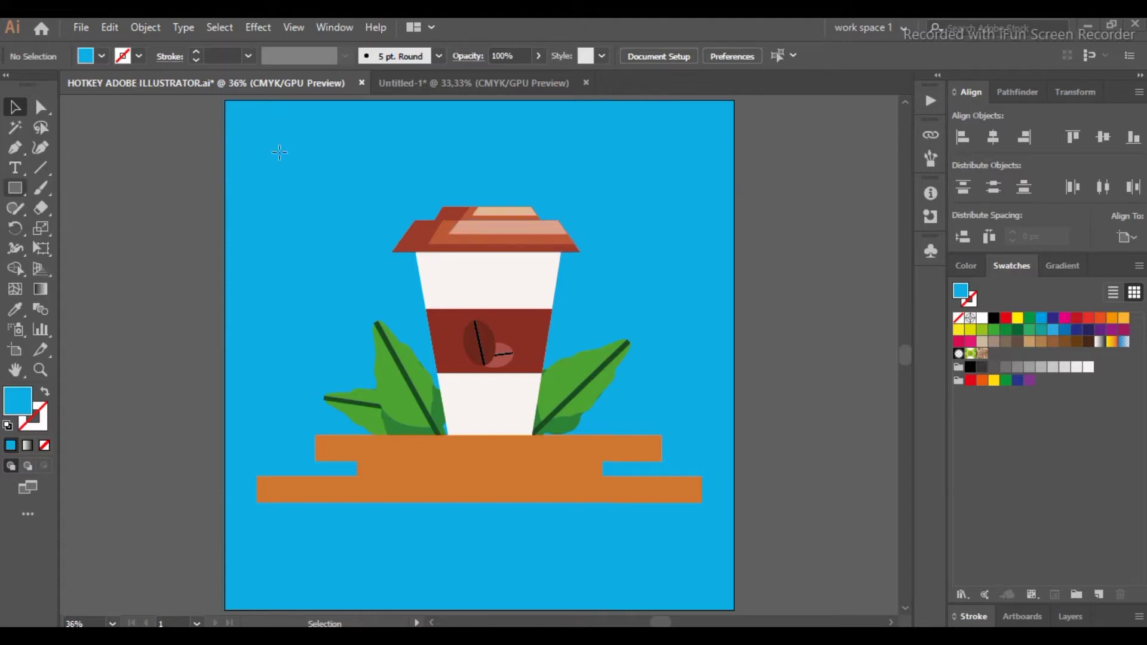
# Draw a free-proportion rectangle on the blue background to the upper left of the cup and remove it
pyautogui.press('m')
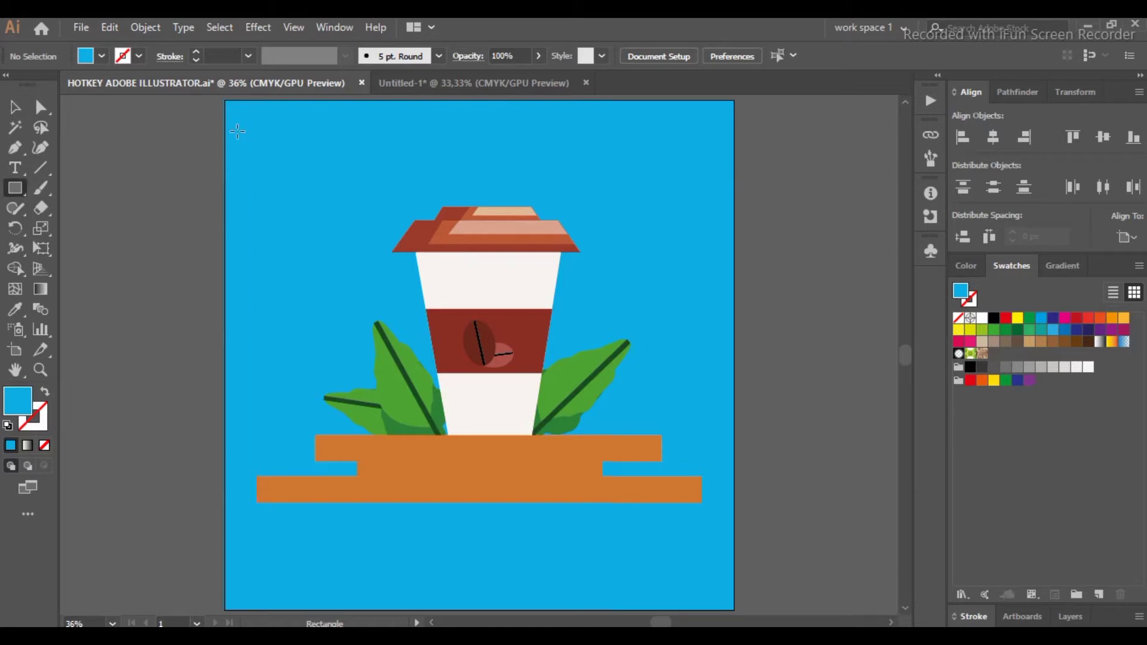
pyautogui.moveTo(238, 130); pyautogui.dragTo(390, 239)
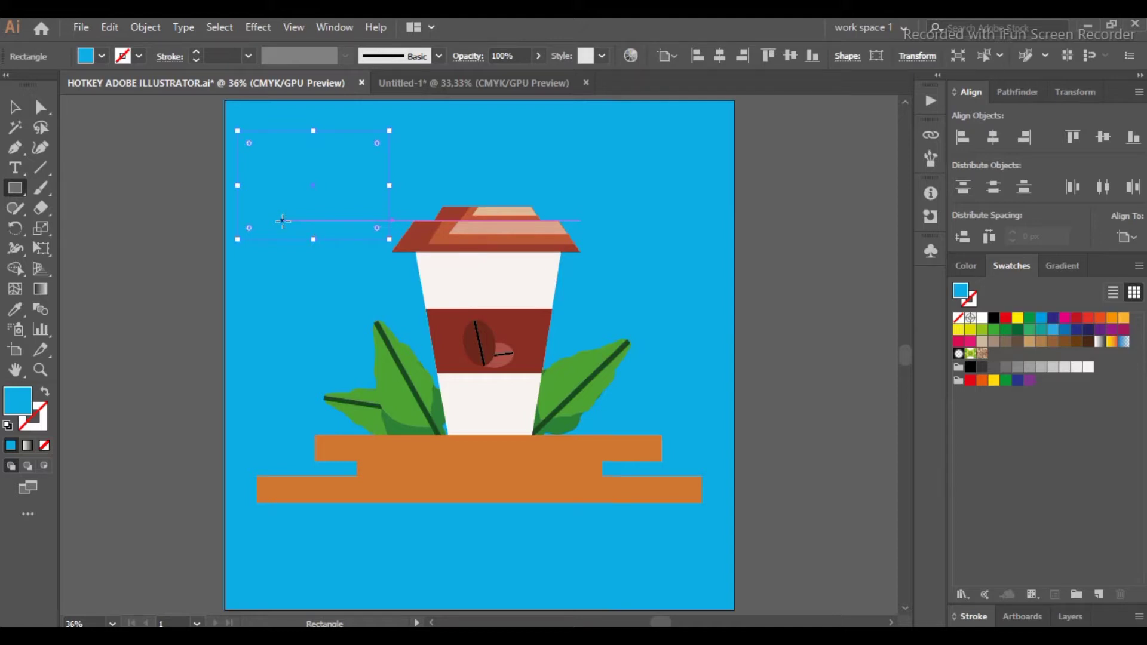
pyautogui.hotkey('ctrl', 'shift', 'a')
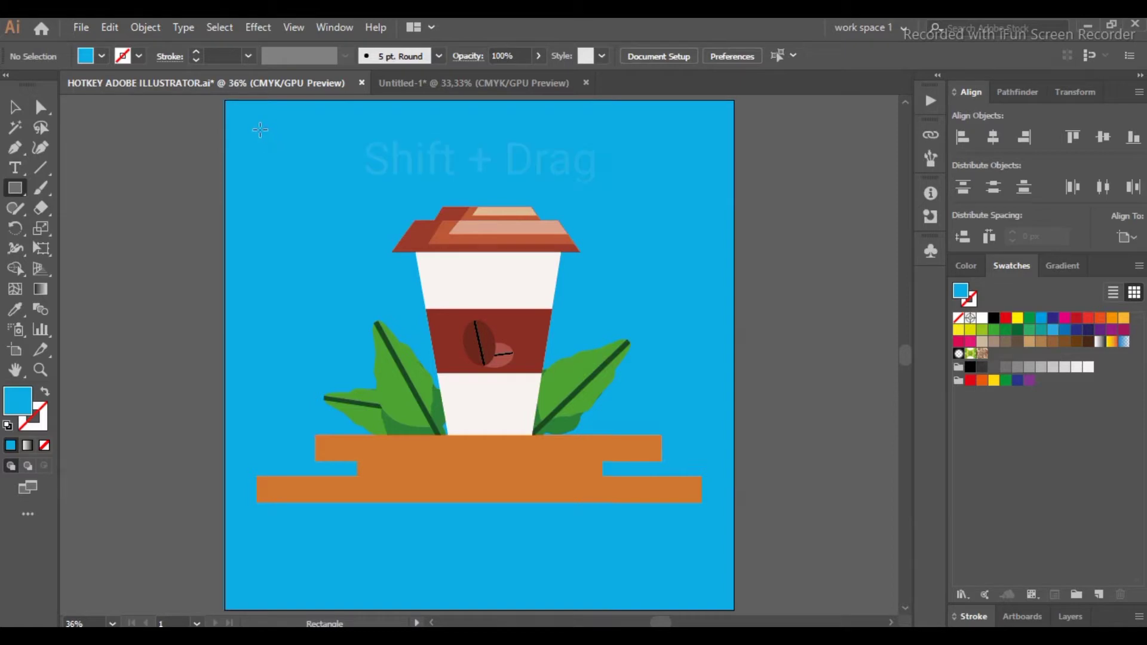
# Draw a square with equal sides beside the cup lid on the blue background and remove it
pyautogui.moveTo(258, 129); pyautogui.dragTo(357, 237)
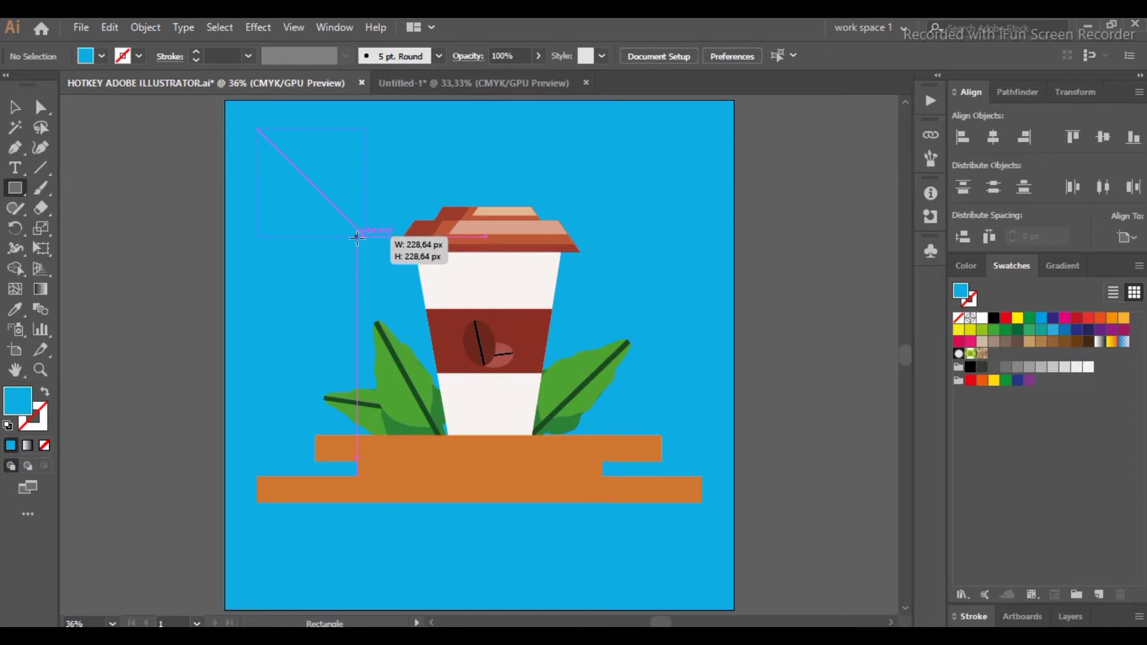
pyautogui.moveTo(356, 237); pyautogui.dragTo(393, 256)
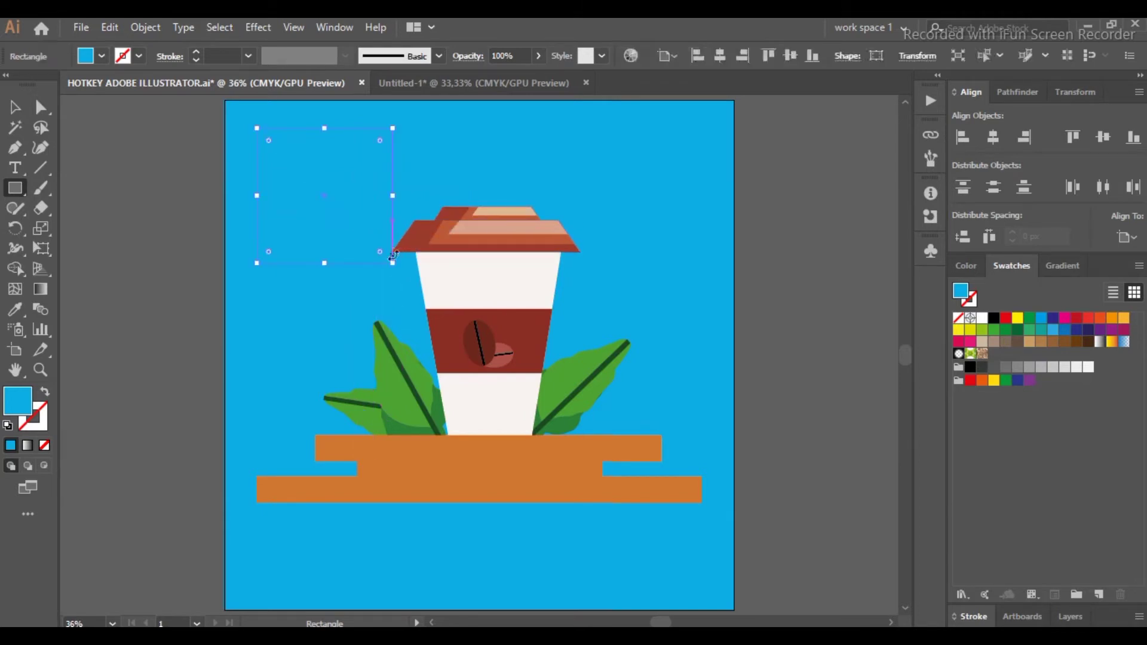
pyautogui.hotkey('ctrl', 'shift', 'a')
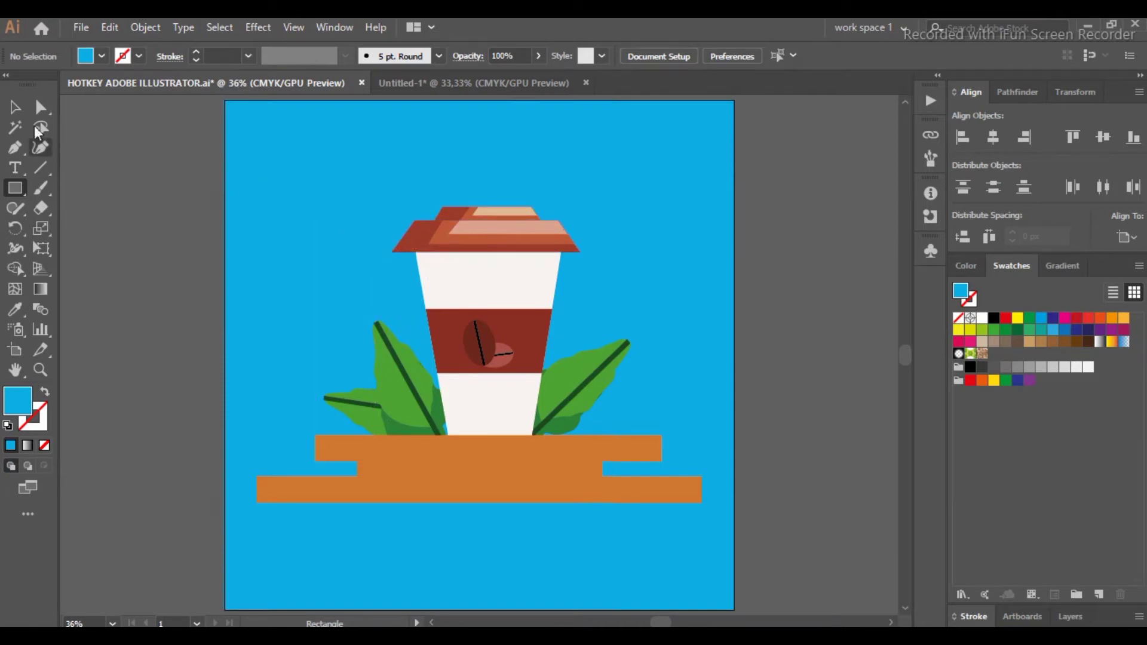
pyautogui.click(15, 107)
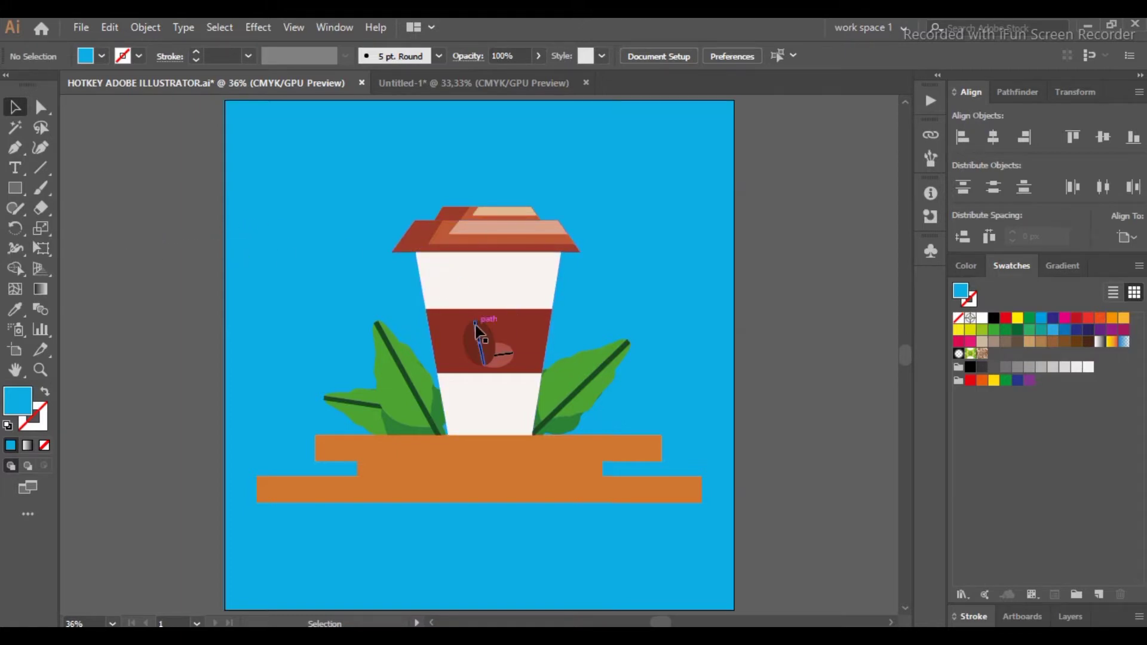
# Zoom in to 300% on the coffee beans on the cup's band, and fit the whole artboard in view again
pyautogui.scroll(-1, 477, 333)
pyautogui.scroll(1, 478, 333)
pyautogui.scroll(4, 478, 333)
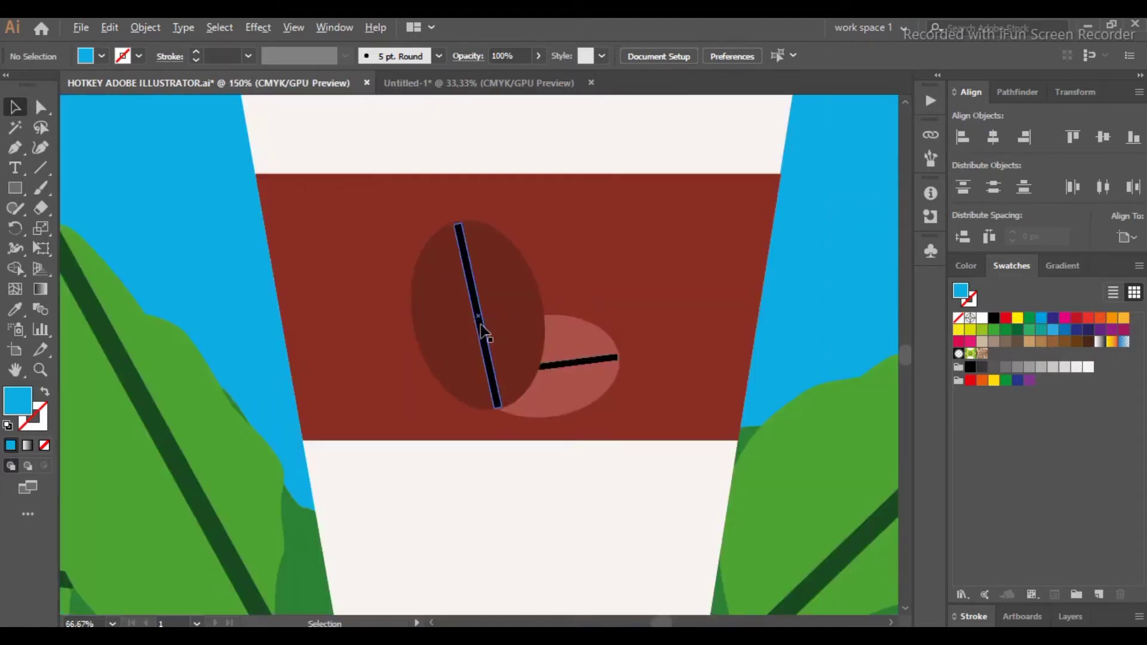
pyautogui.scroll(2, 481, 324)
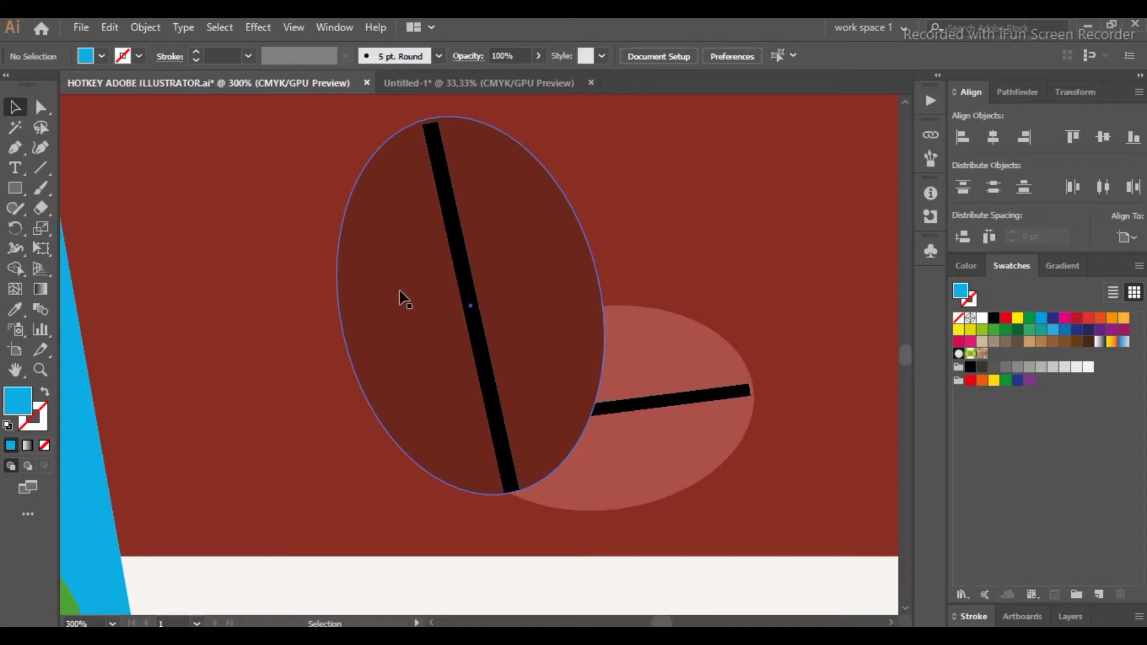
pyautogui.hotkey('ctrl', '0')
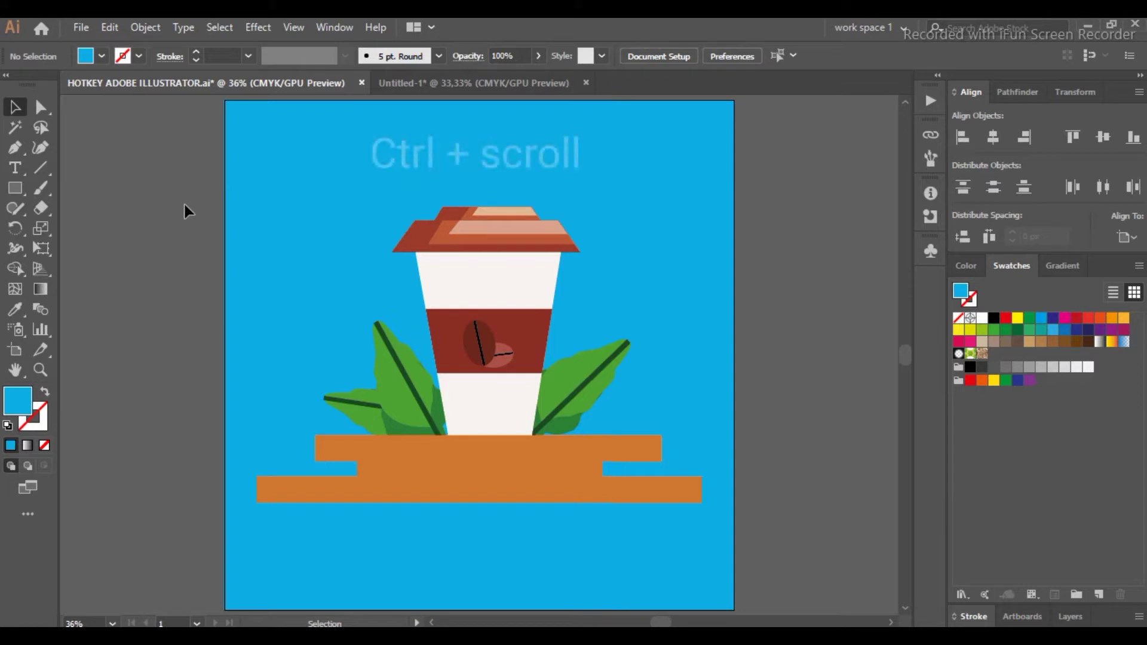
# Pan the view horizontally back and forth across the coffee cup artboard
pyautogui.press('ctrl')
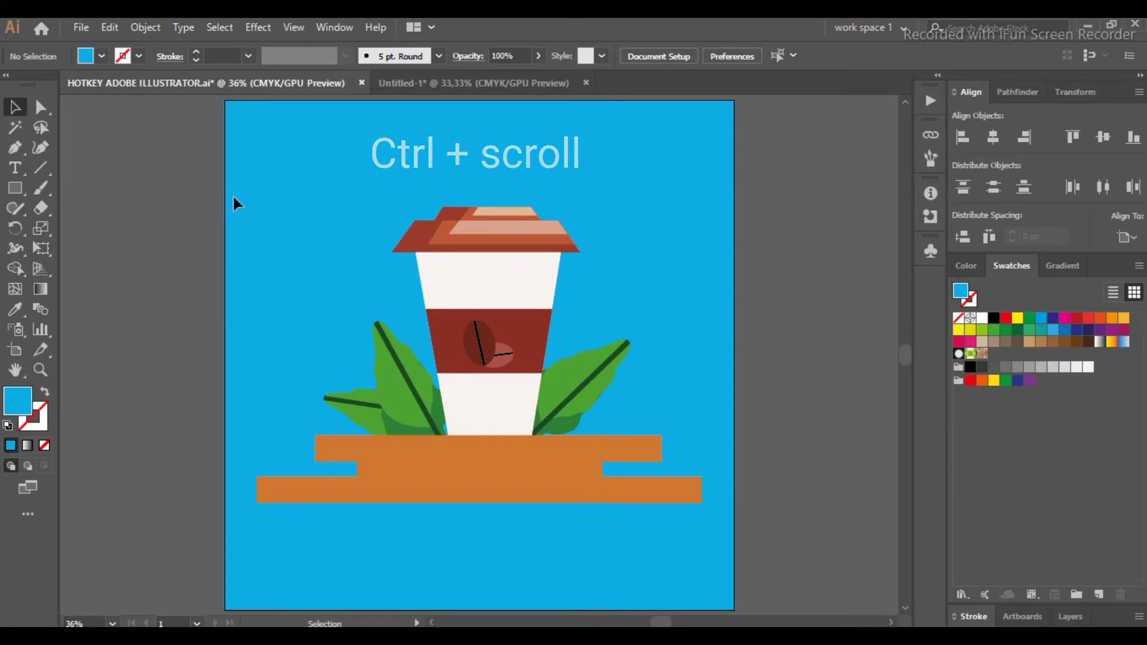
pyautogui.press('ctrl')
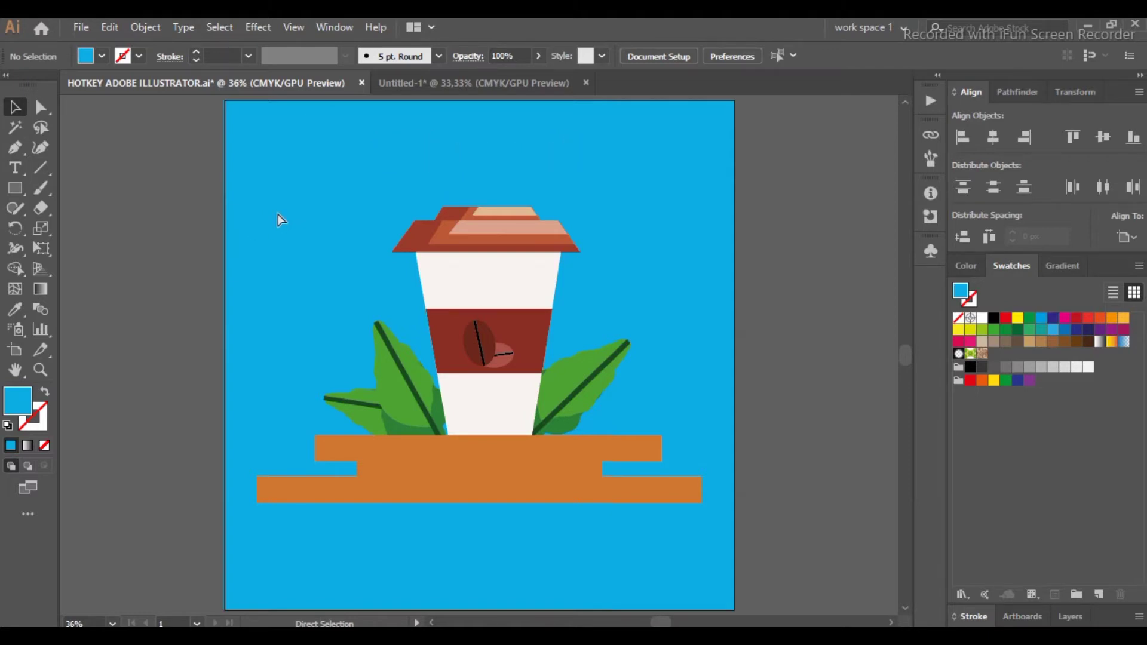
pyautogui.hscroll(1, 278, 215)
pyautogui.hscroll(-4, 278, 215)
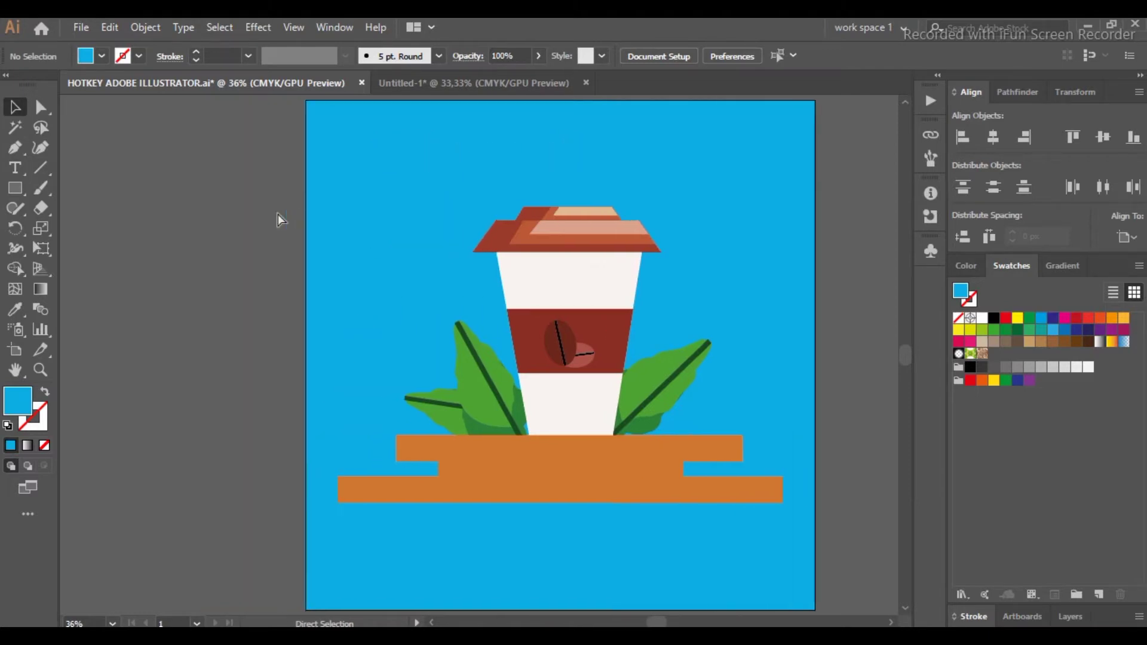
pyautogui.hscroll(3, 278, 214)
pyautogui.hscroll(-5, 277, 214)
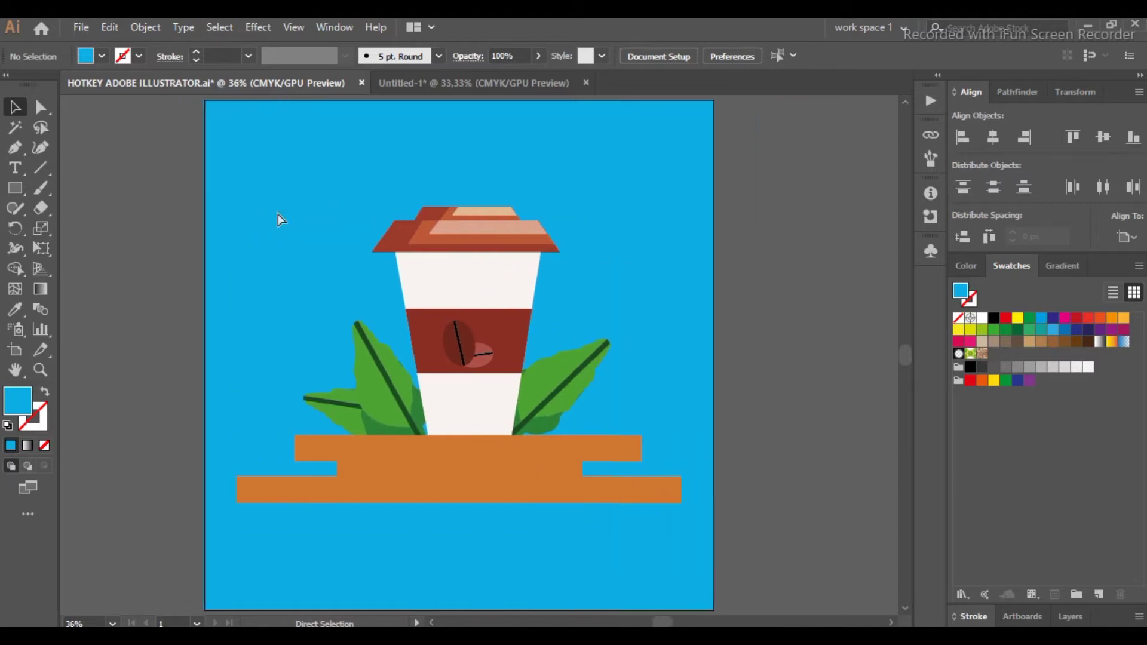
pyautogui.hscroll(7, 278, 214)
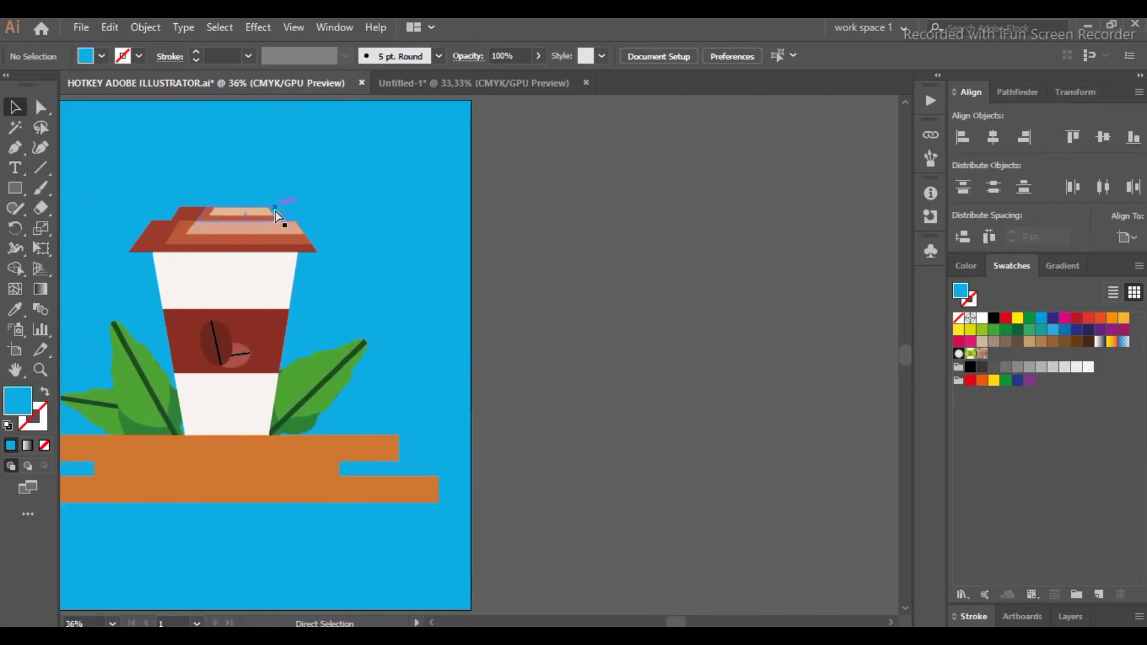
pyautogui.hscroll(-4, 276, 213)
pyautogui.hscroll(-1, 276, 213)
pyautogui.hscroll(1, 263, 212)
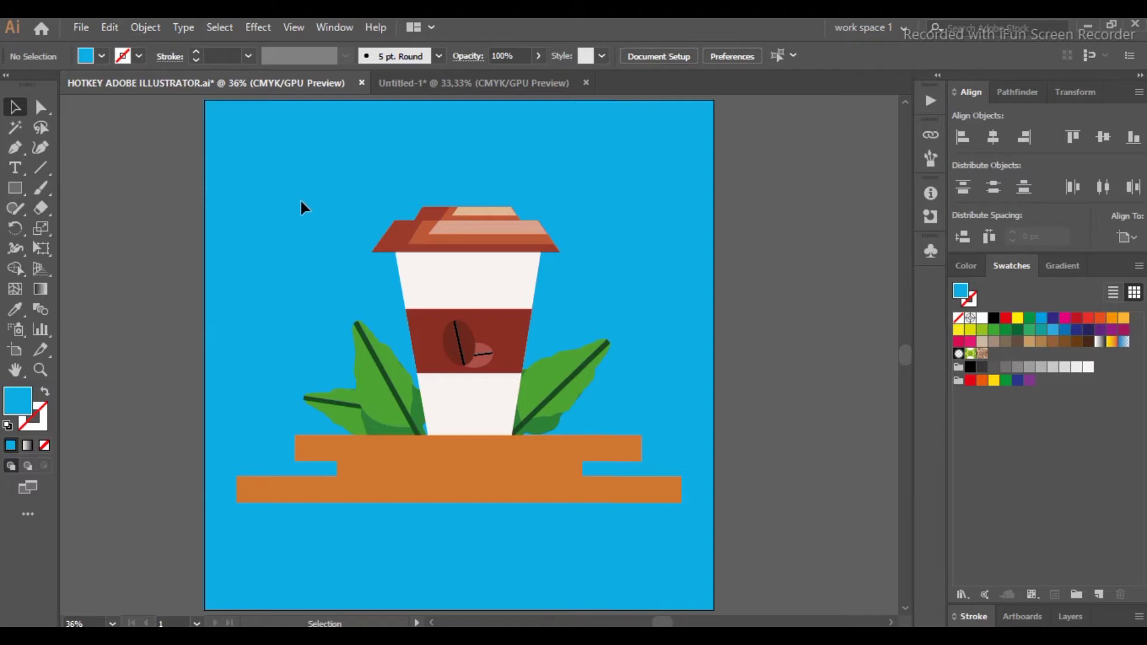
# Zoom the coffee cup illustration out and in around the area beside the lid
pyautogui.scroll(5, 353, 206)
pyautogui.scroll(-5, 354, 205)
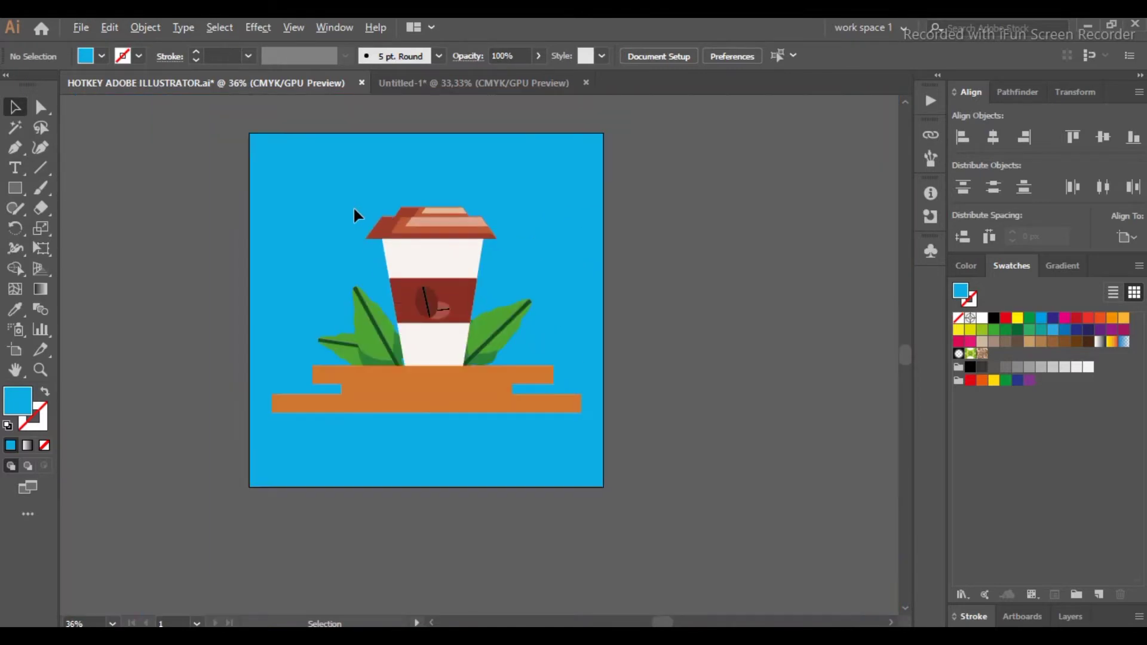
pyautogui.scroll(1, 353, 208)
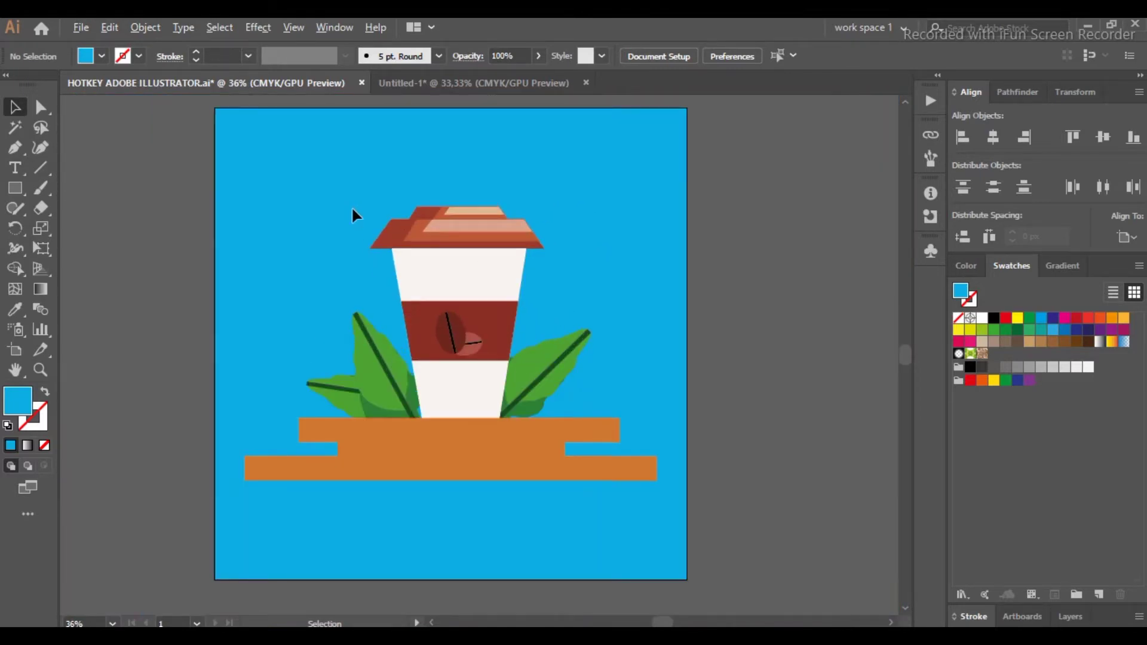
pyautogui.scroll(-1, 352, 209)
pyautogui.scroll(1, 353, 209)
pyautogui.scroll(2, 351, 209)
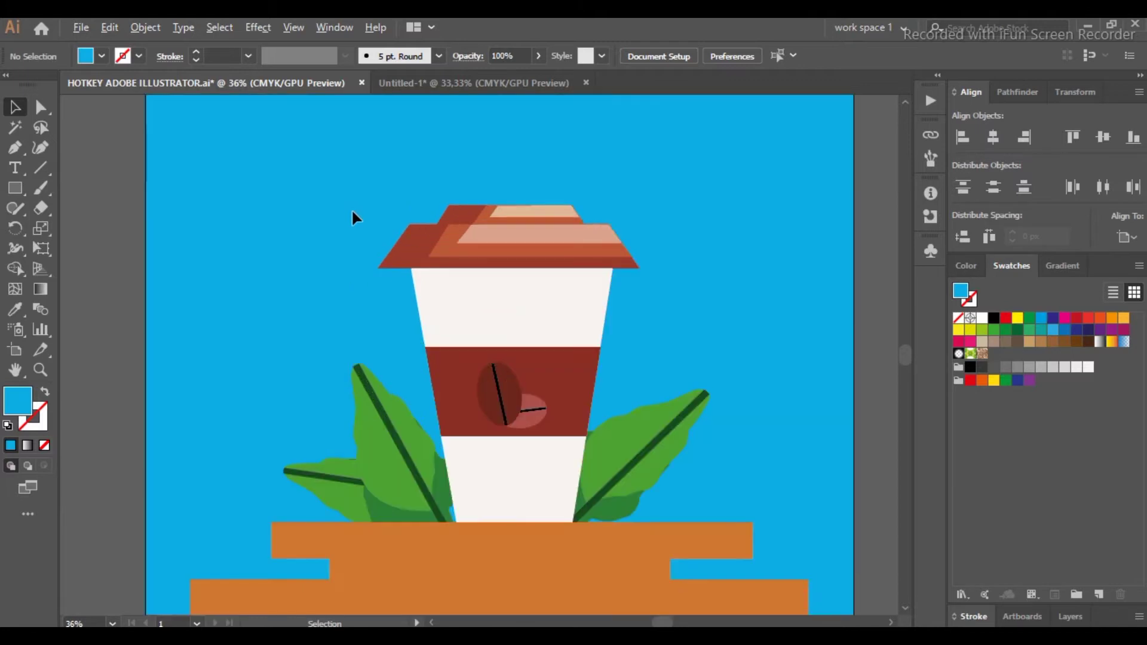
pyautogui.scroll(-2, 352, 209)
pyautogui.scroll(1, 352, 209)
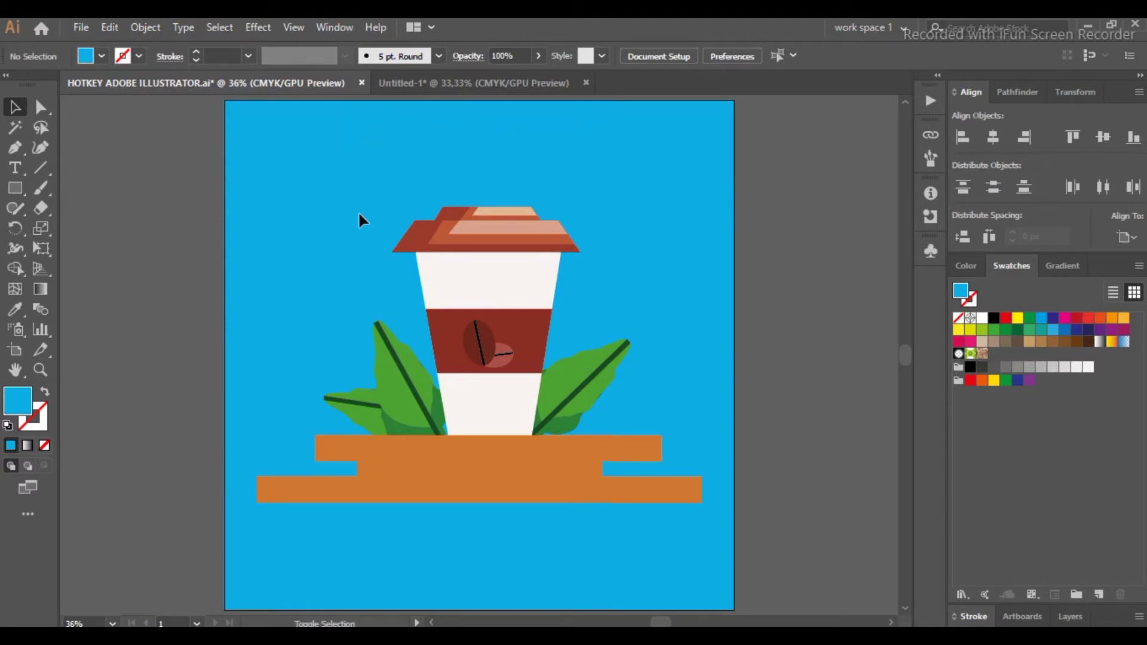
# Pan the view vertically past both ends of the artboard and bring the cup illustration back into view
pyautogui.scroll(-10, 361, 220)
pyautogui.scroll(15, 362, 224)
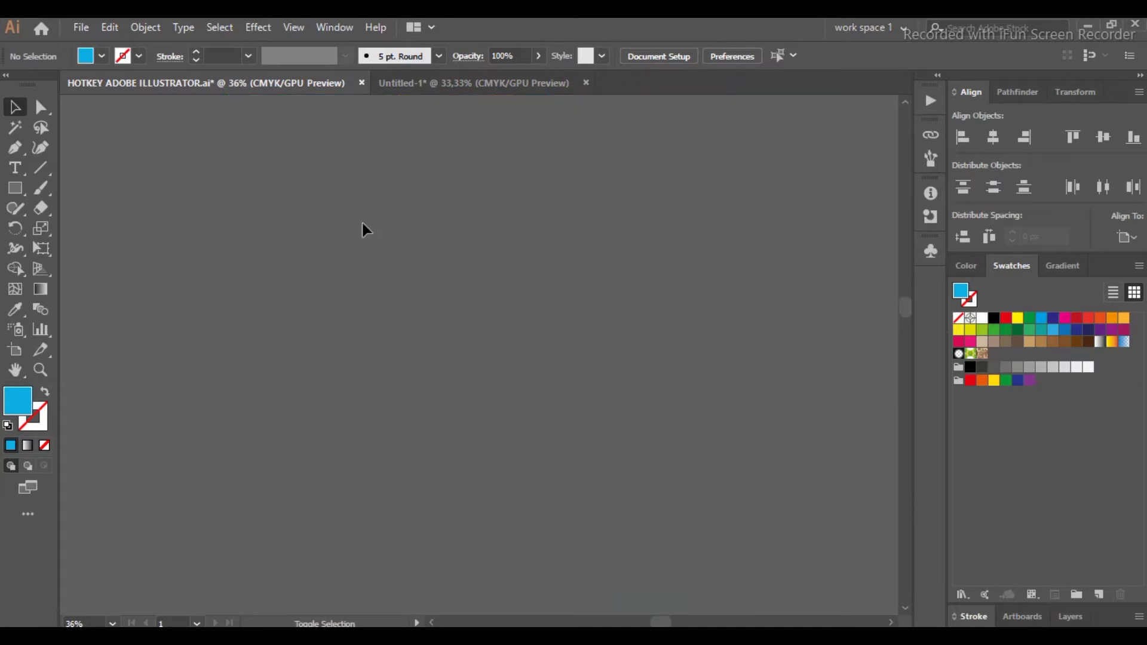
pyautogui.scroll(-5, 362, 230)
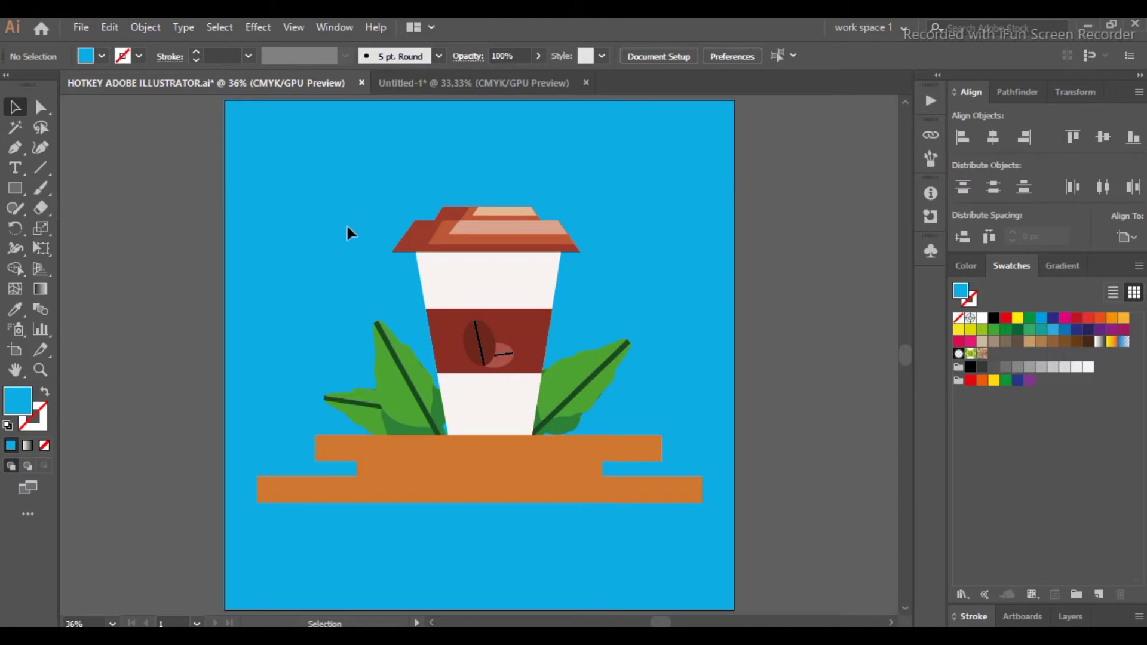
pyautogui.scroll(-10, 347, 227)
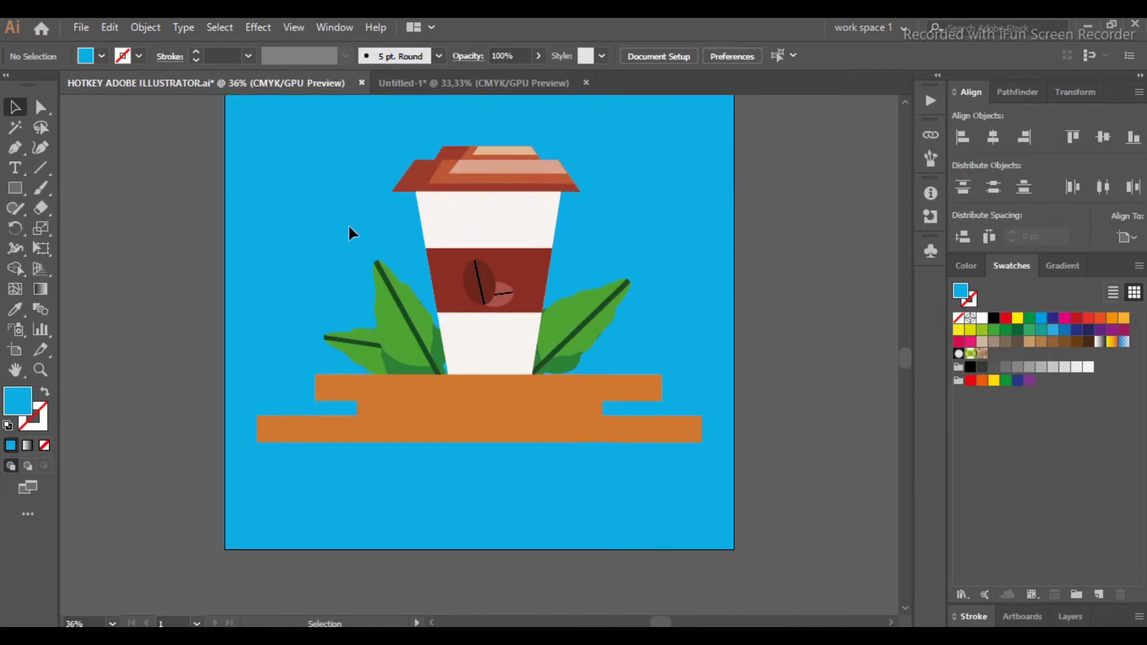
pyautogui.scroll(20, 357, 233)
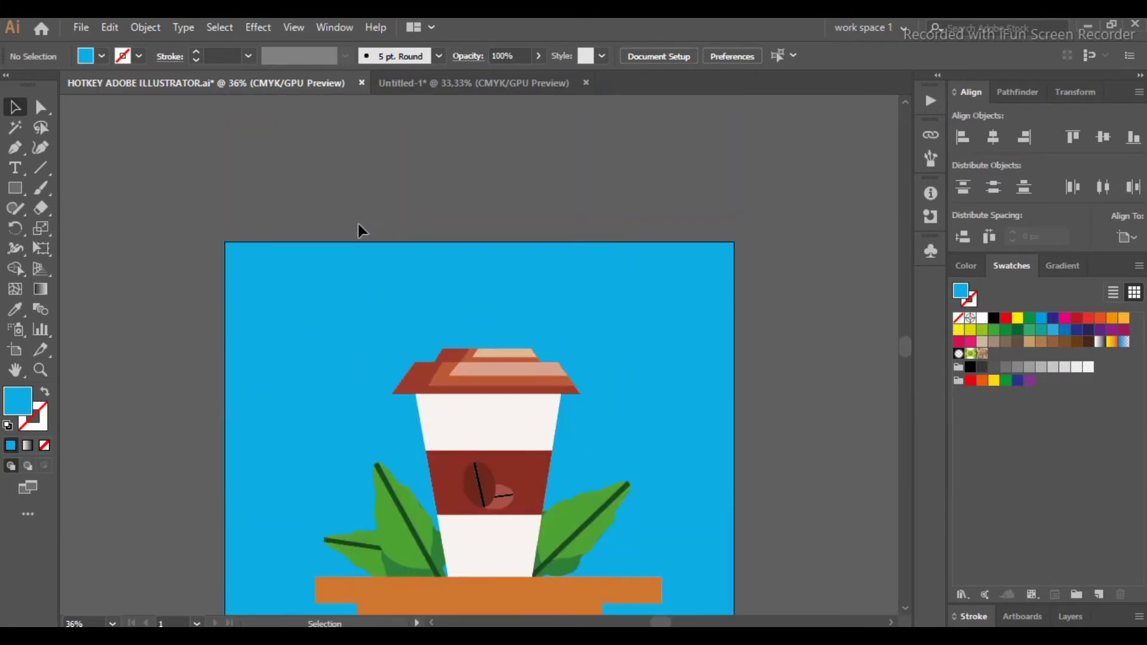
pyautogui.scroll(-4, 359, 227)
pyautogui.scroll(-3, 360, 203)
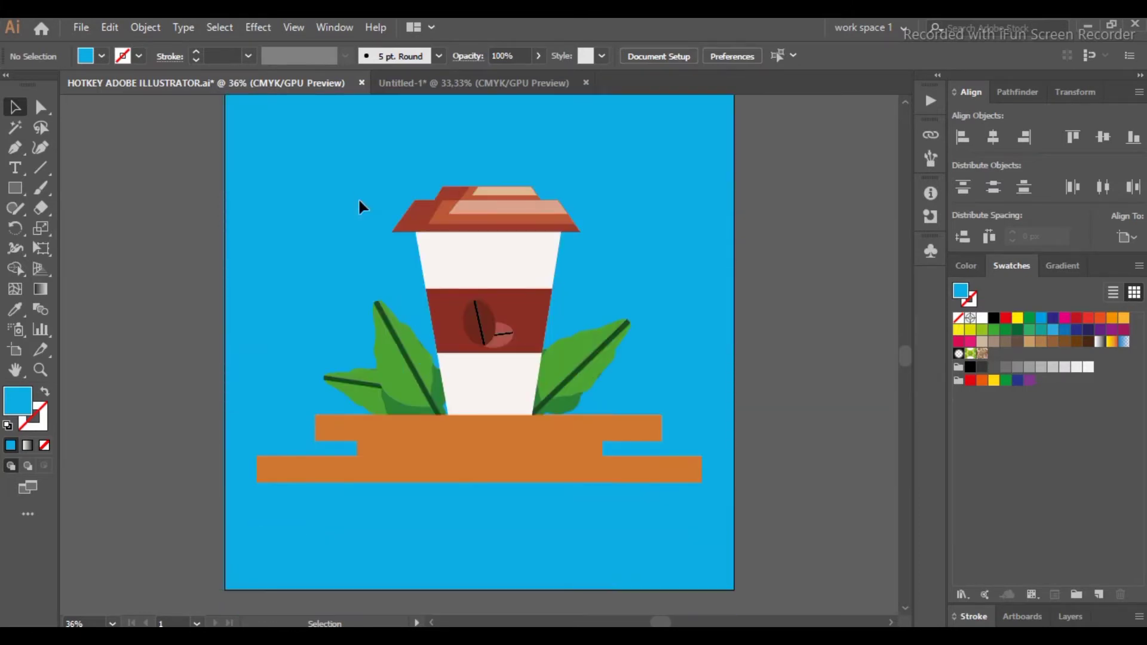
pyautogui.scroll(-15, 360, 206)
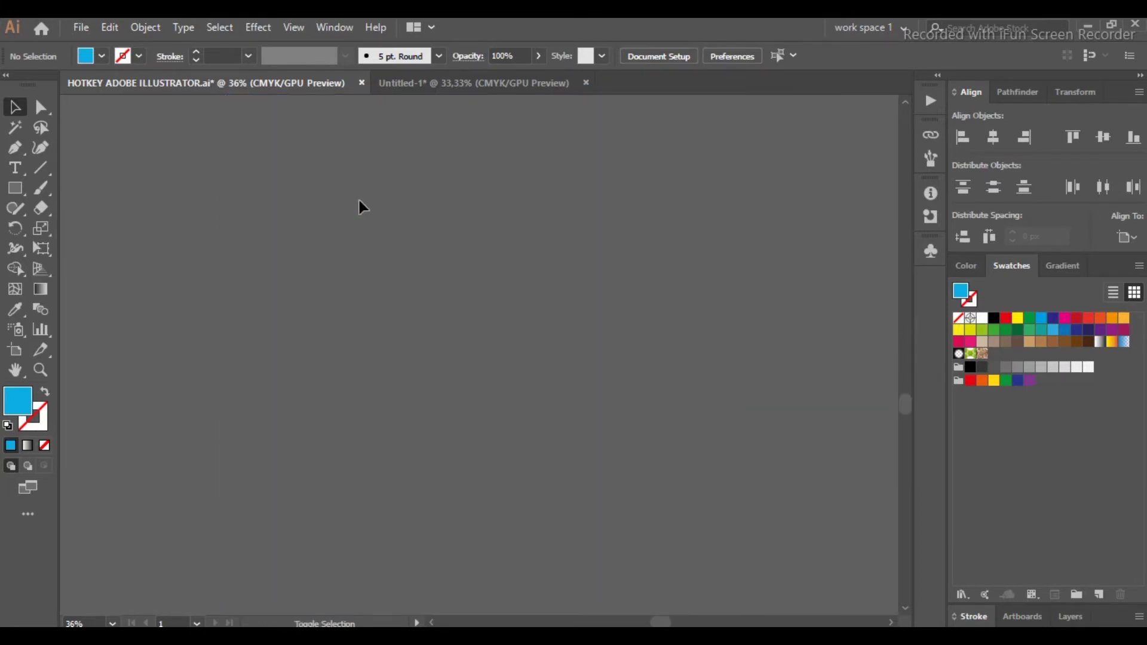
pyautogui.scroll(15, 376, 200)
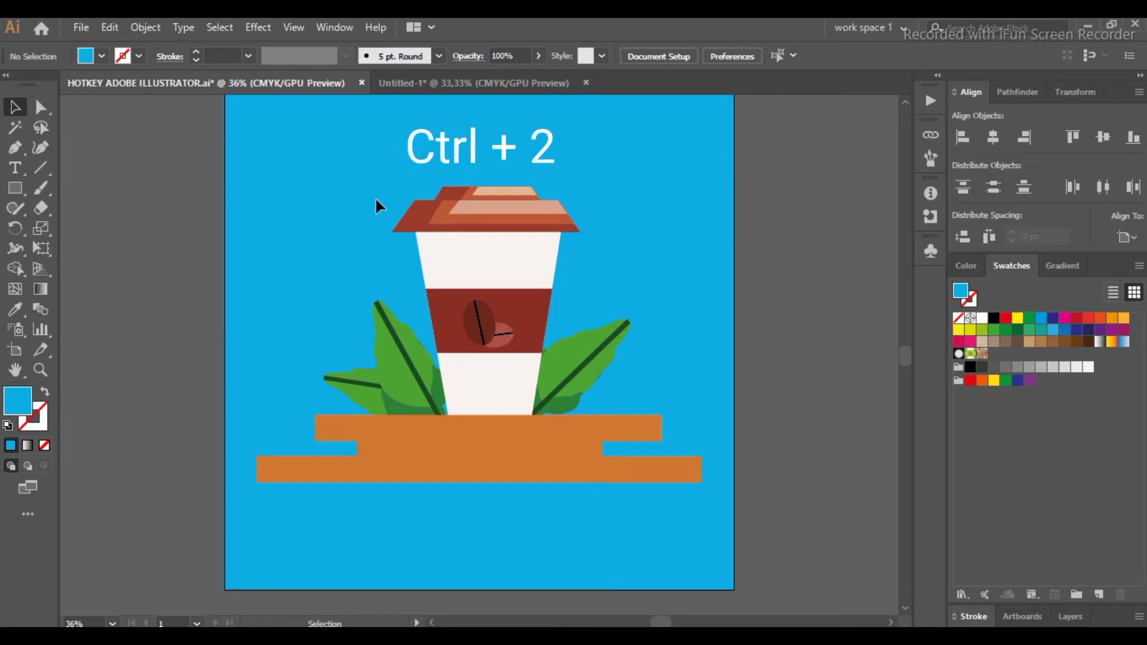
pyautogui.scroll(1, 350, 221)
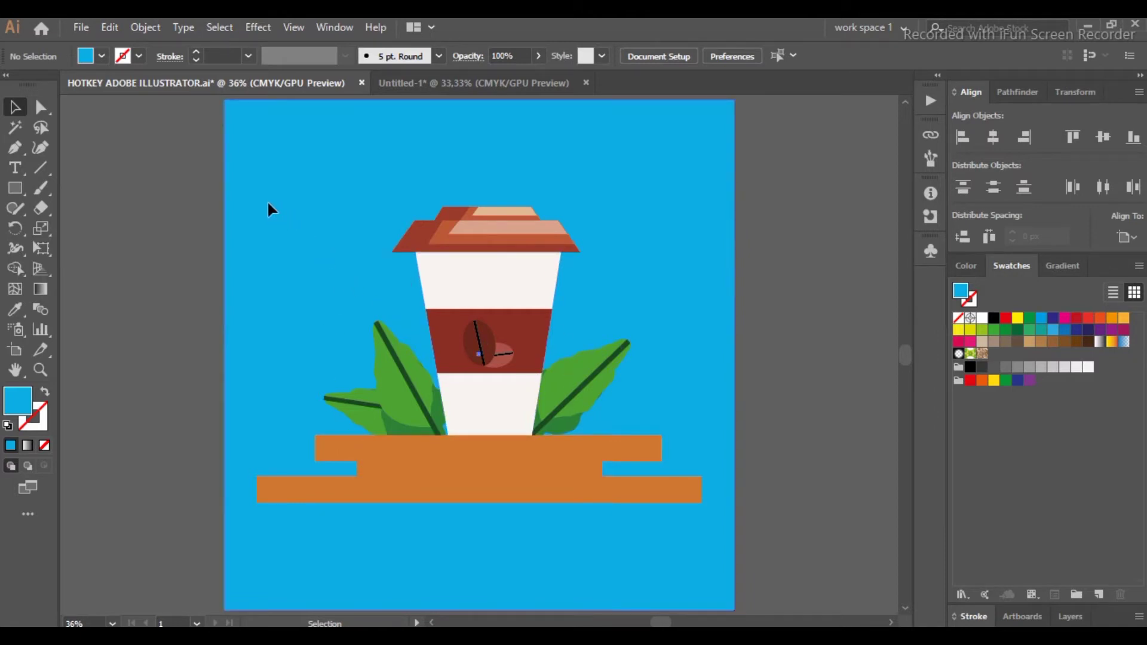
# Move the blue background rectangle diagonally down and off the artboard, and undo the move
pyautogui.moveTo(268, 204); pyautogui.dragTo(386, 314)
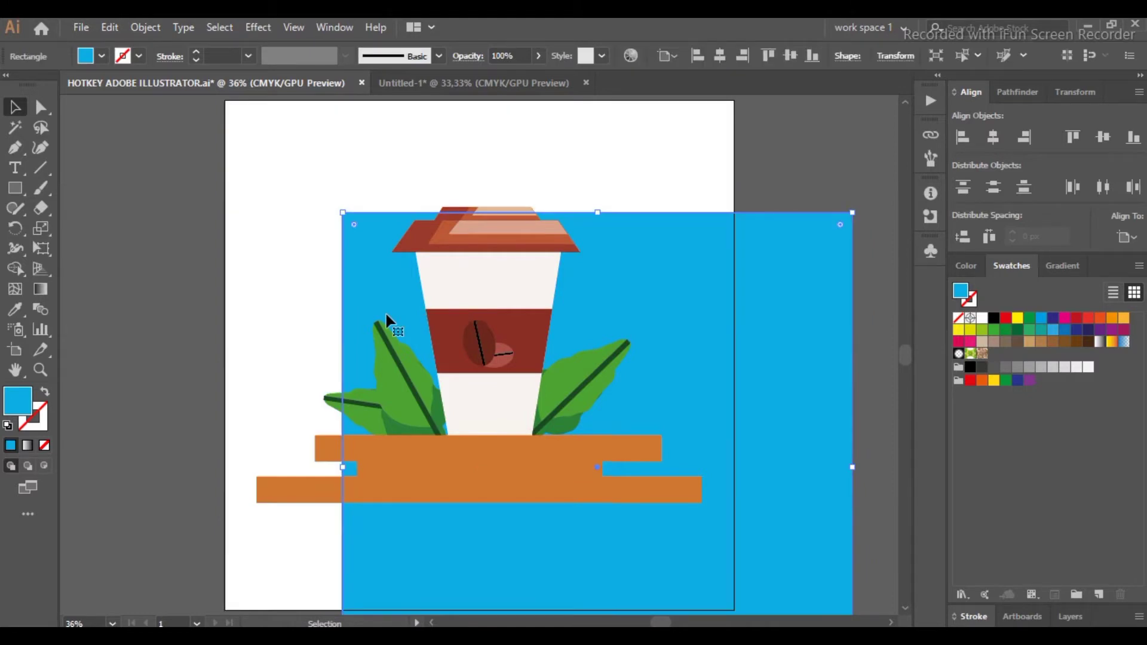
pyautogui.press('a')
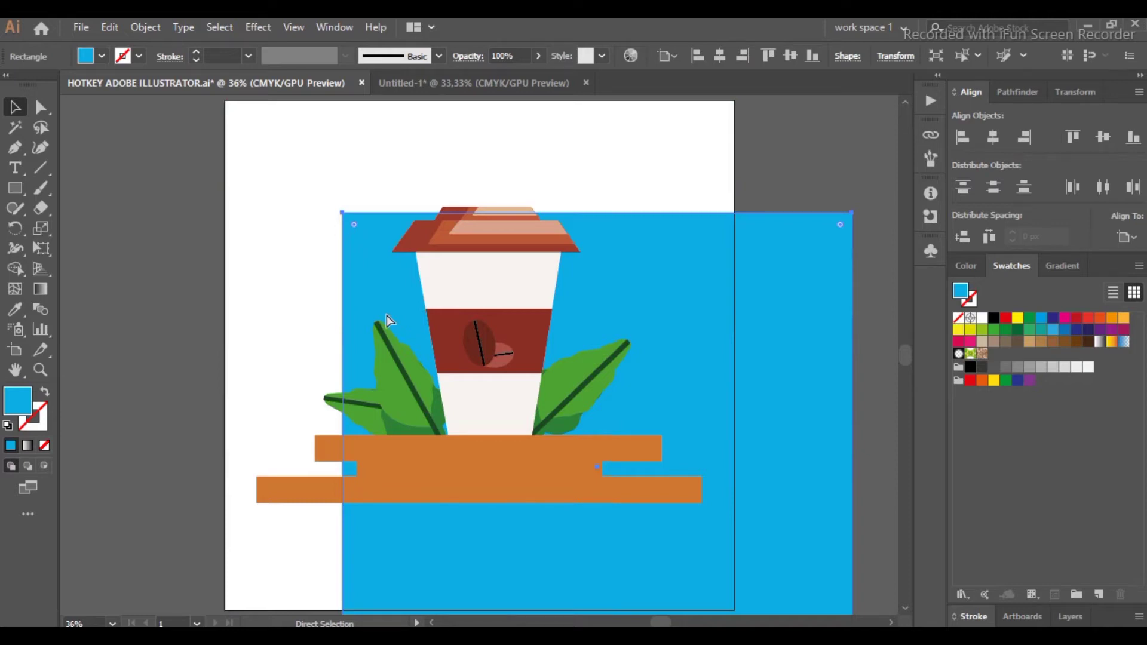
pyautogui.hotkey('ctrl', 'z')
pyautogui.click(809, 203)
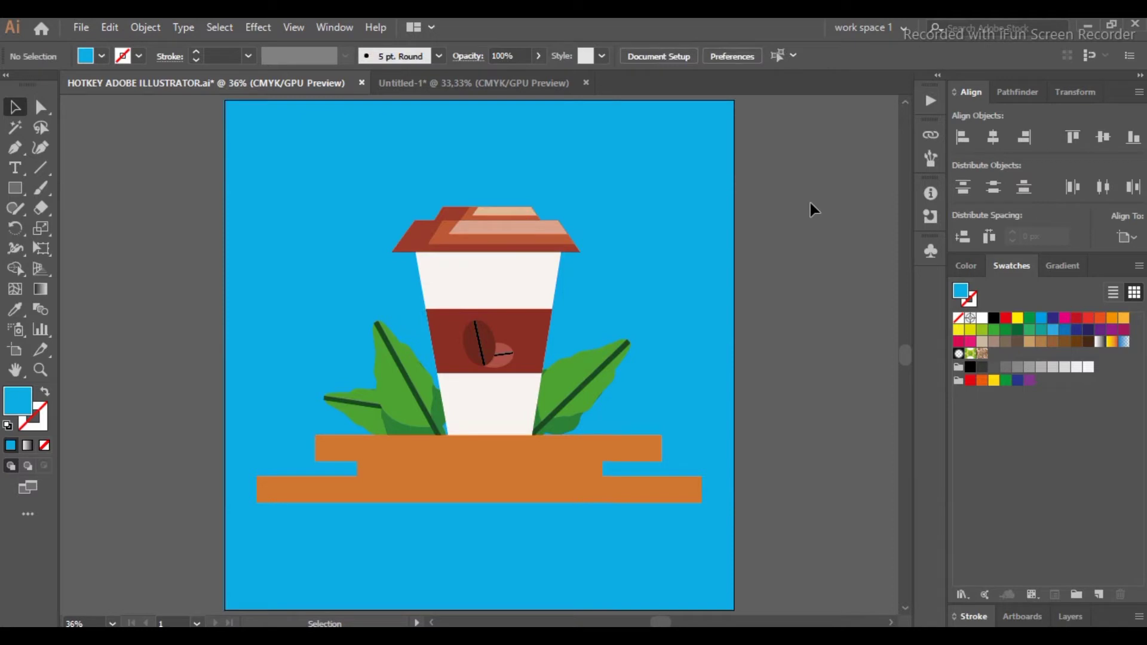
# Lock the blue background rectangle and marquee-select the cup, leaves and orange base on top of it
pyautogui.click(288, 152)
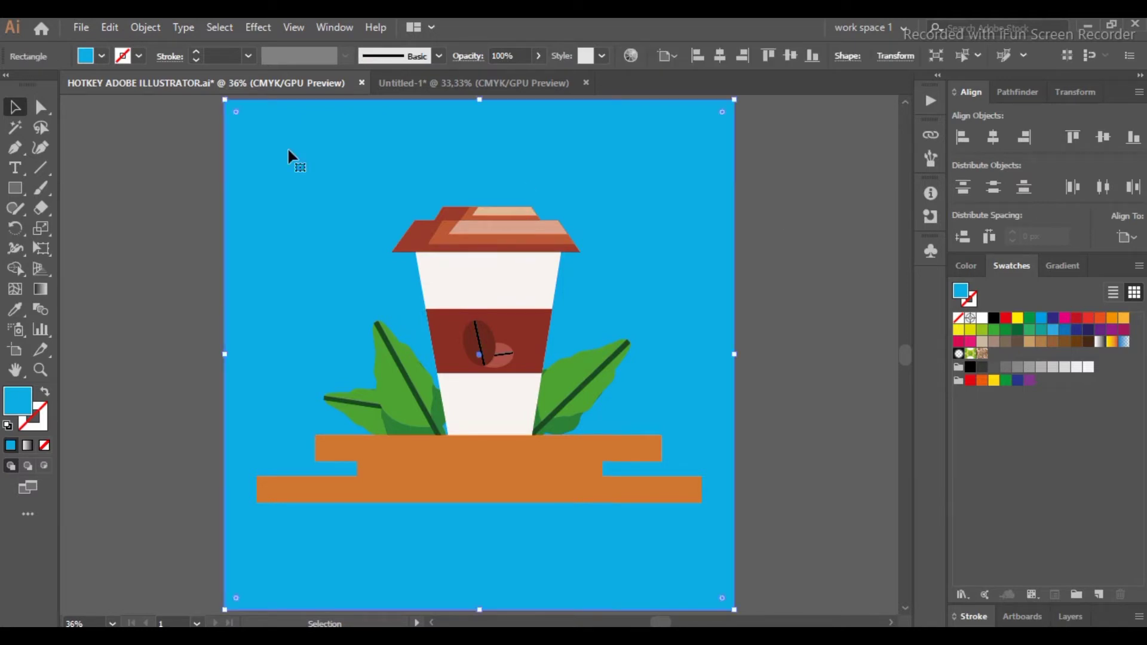
pyautogui.press('a')
pyautogui.press('v')
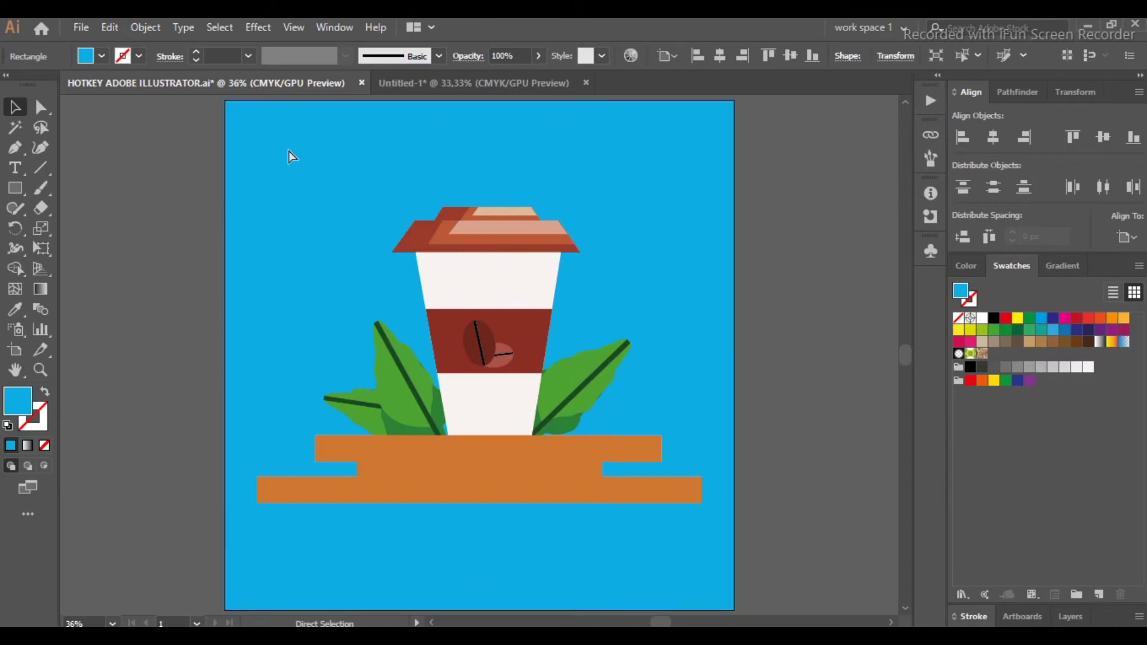
pyautogui.hotkey('ctrl', 'shift', 'a')
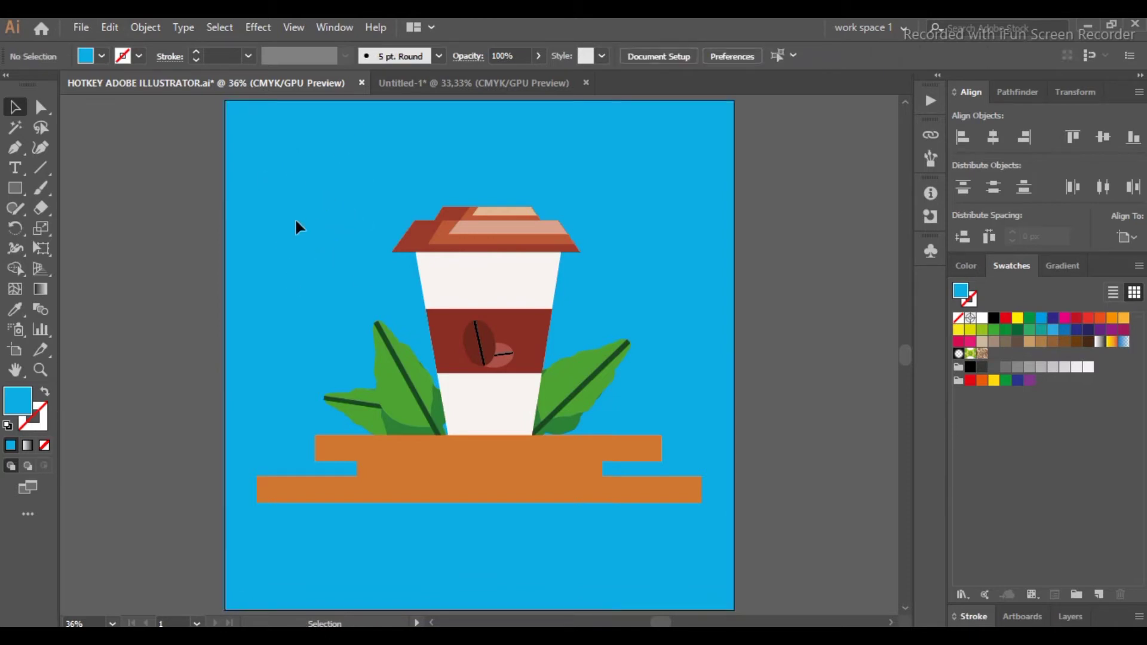
pyautogui.moveTo(294, 177); pyautogui.dragTo(735, 577)
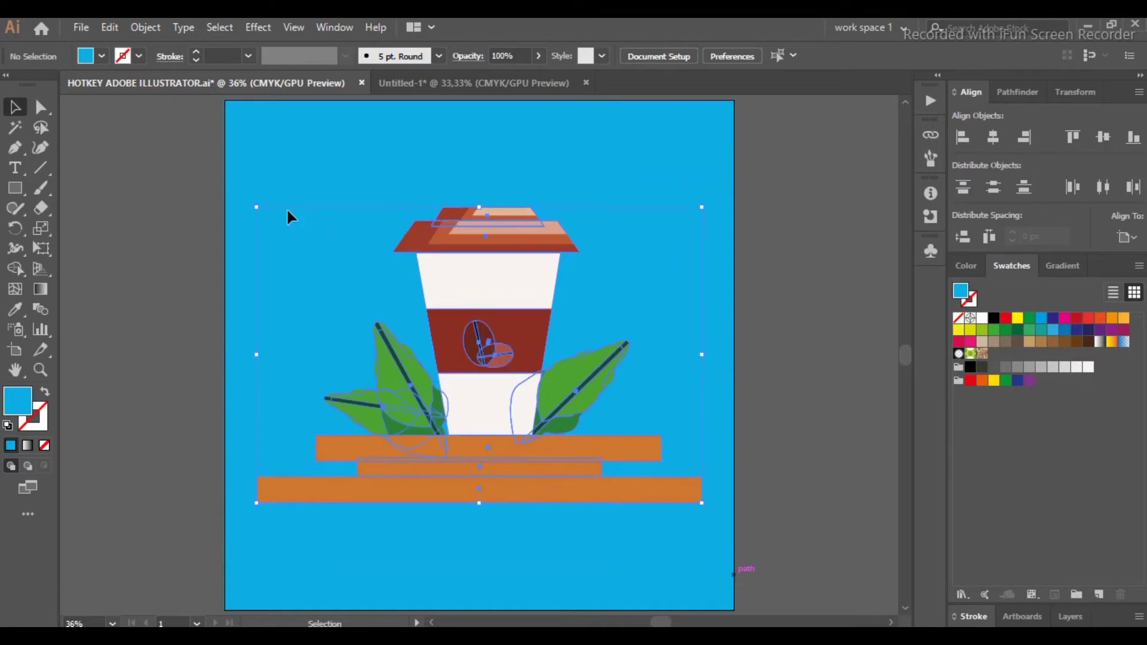
# Clear the selection of the cup, leaves and orange base, leaving nothing on the artboard selected
pyautogui.click(379, 156)
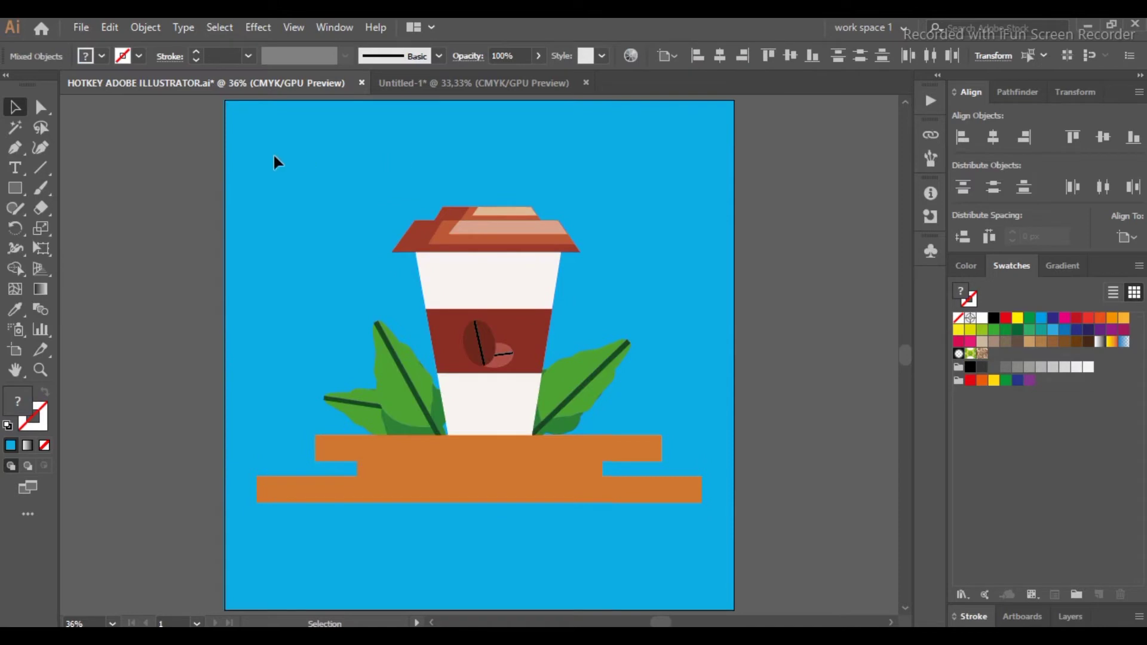
pyautogui.hotkey('ctrl', 'a')
pyautogui.hotkey('ctrl', 'shift', 'a')
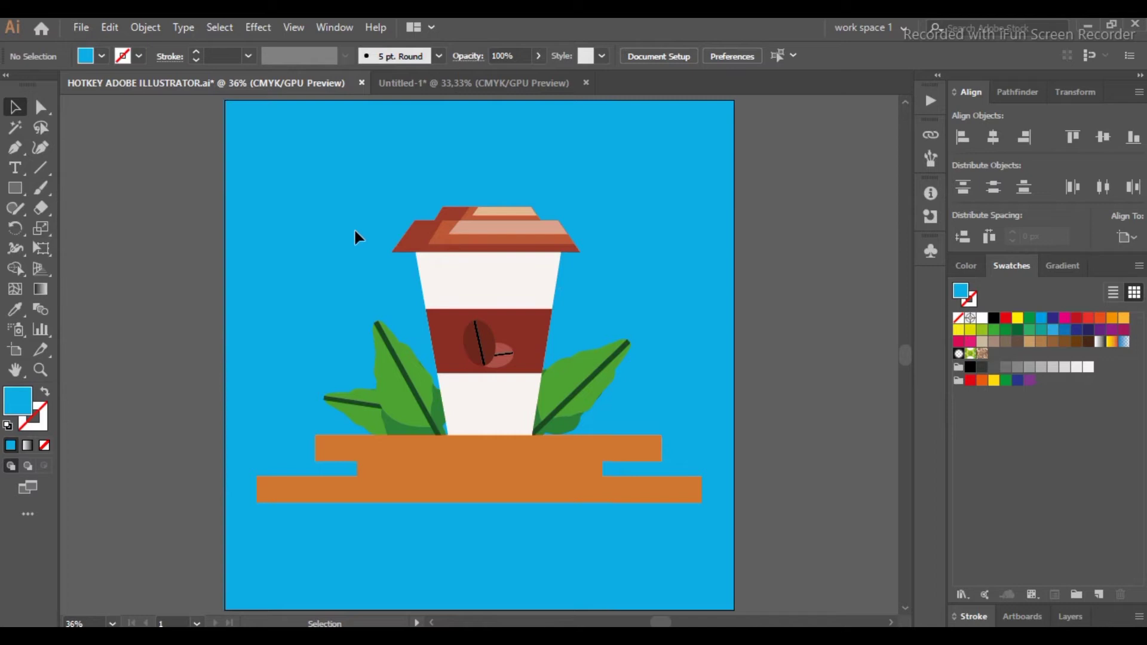
pyautogui.hotkey('ctrl', 'z')
pyautogui.hotkey('ctrl', 'z')
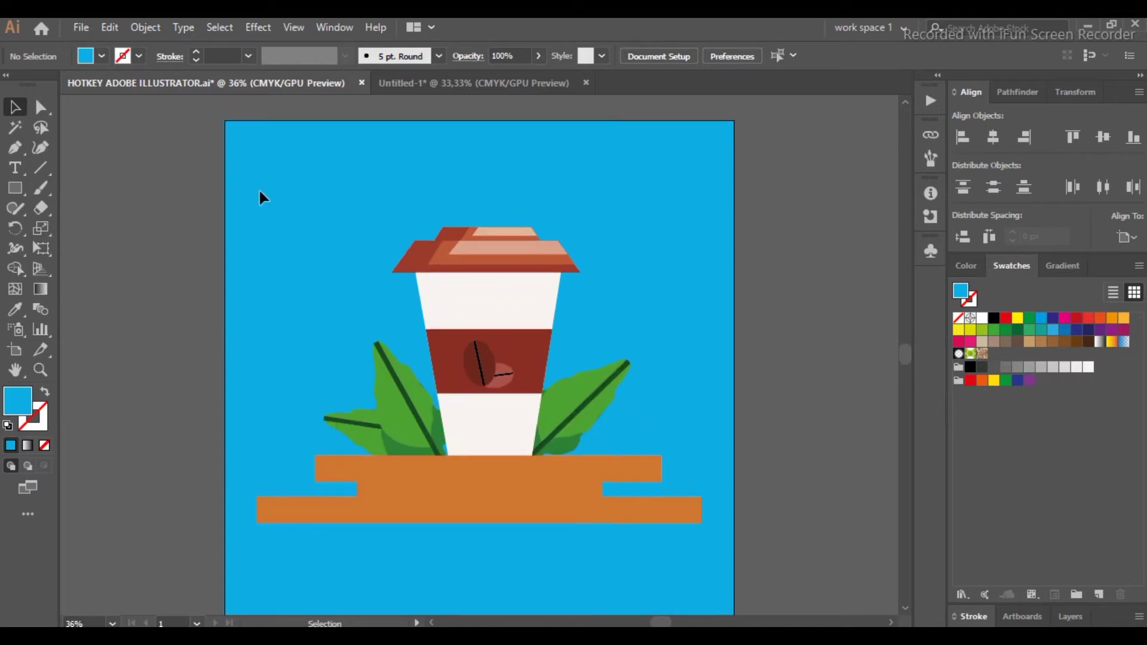
pyautogui.hotkey('ctrl', 'shift', 'z')
pyautogui.hotkey('ctrl', 'shift', 'z')
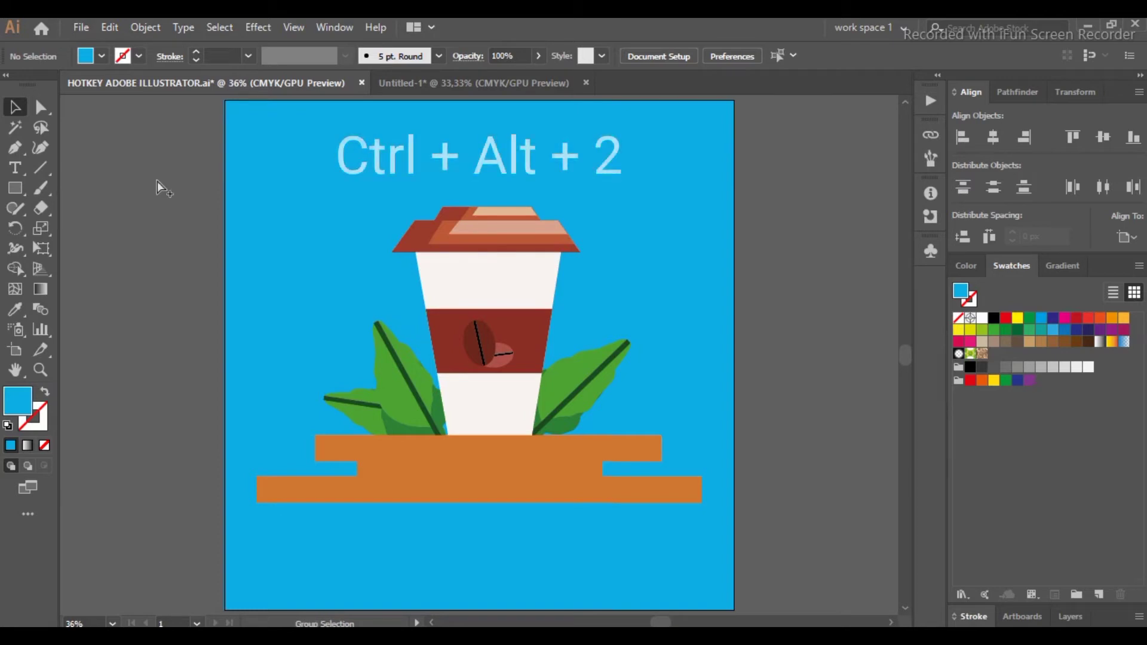
# Unlock all objects, try moving the blue background rectangle diagonally down, and undo the move
pyautogui.hotkey('ctrl', 'alt', '2')
pyautogui.moveTo(275, 172); pyautogui.dragTo(304, 239)
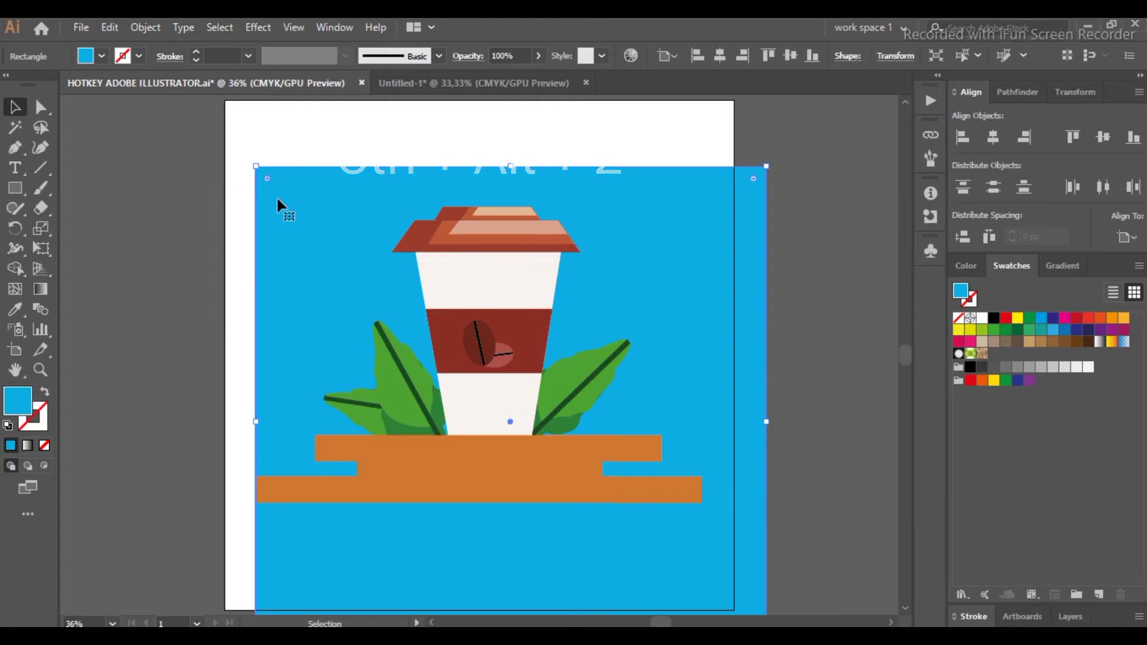
pyautogui.hotkey('ctrl', 'z')
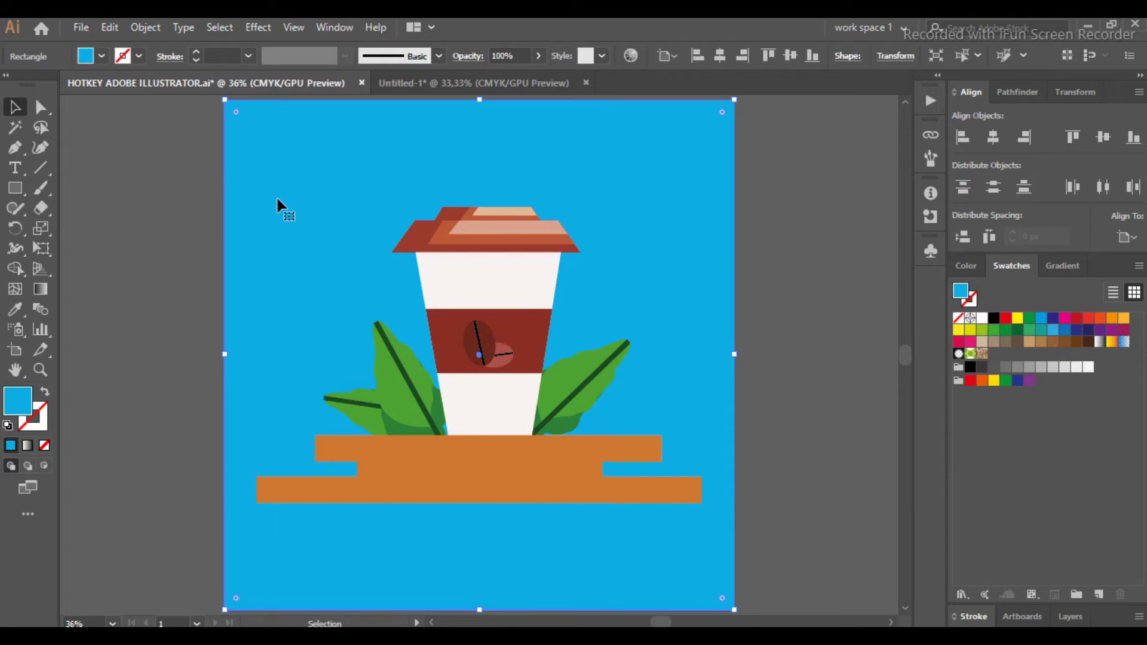
# Select the dark coffee bean group on the cup sleeve and send it backward behind the light bean
pyautogui.hotkey('ctrl', '[')
pyautogui.scroll(2, 481, 354)
pyautogui.scroll(3, 481, 354)
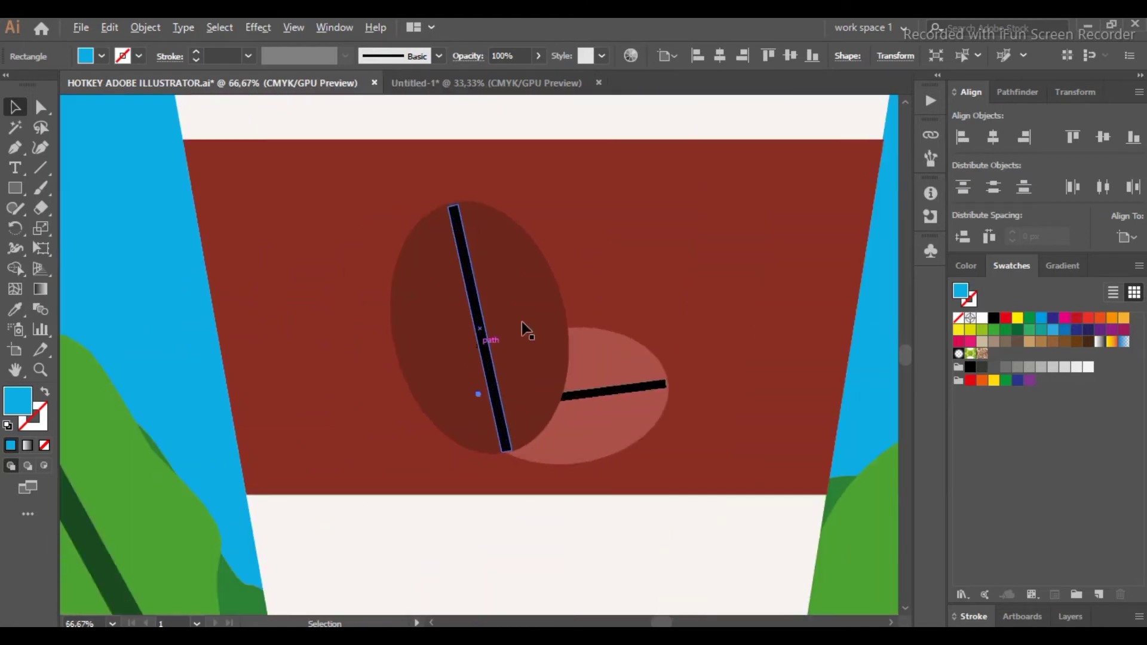
pyautogui.click(538, 307)
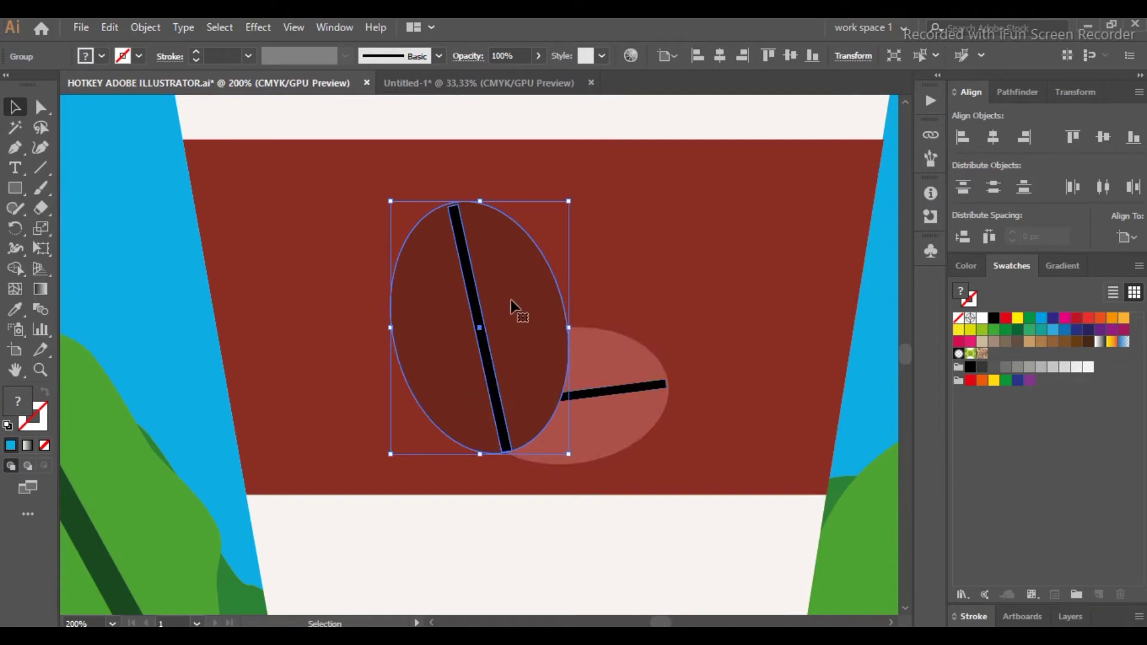
pyautogui.hotkey('ctrl', '[')
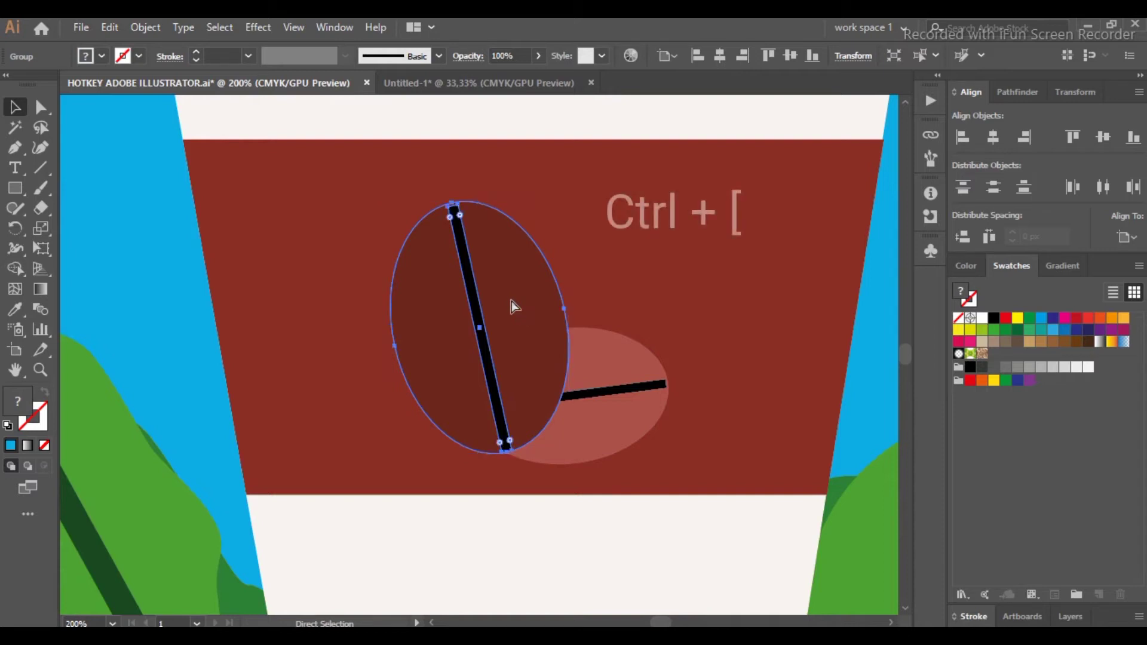
pyautogui.hotkey('ctrl', '[')
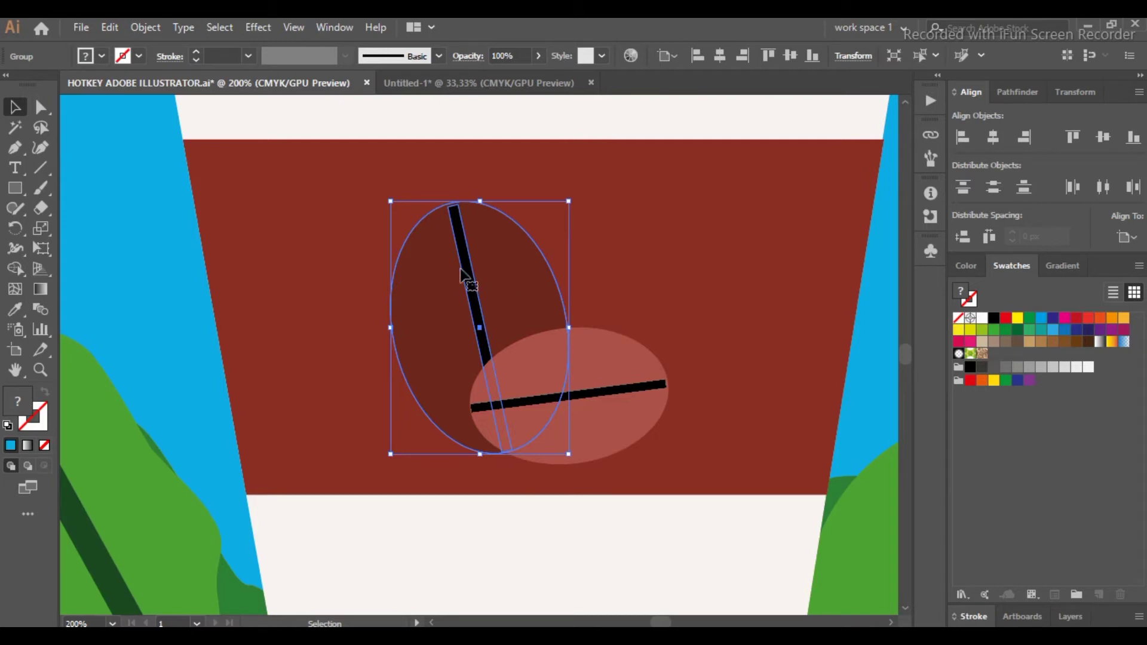
# Bring the dark coffee bean group forward in front of the light bean
pyautogui.scroll(-2, 457, 270)
pyautogui.scroll(4, 456, 267)
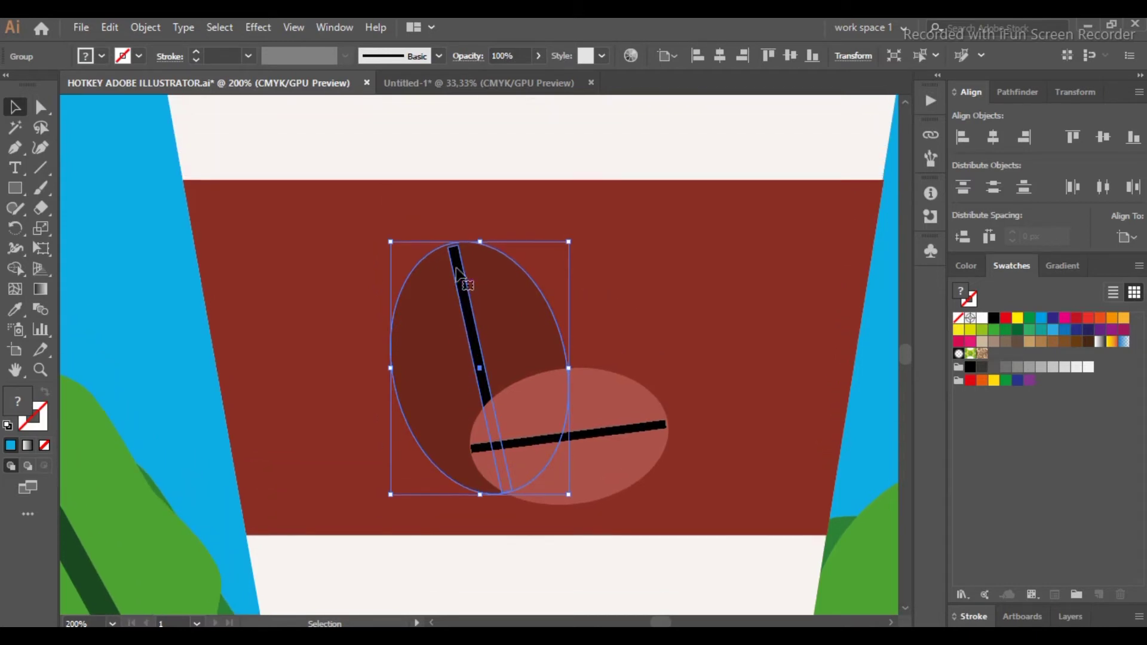
pyautogui.scroll(-1, 525, 350)
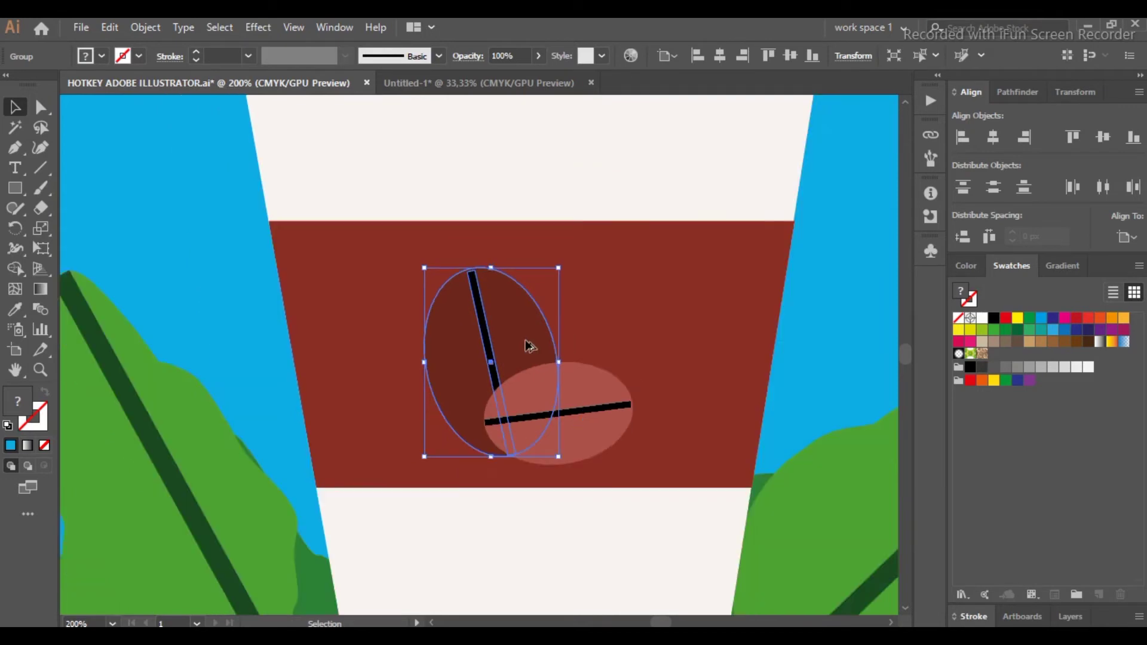
pyautogui.press('a')
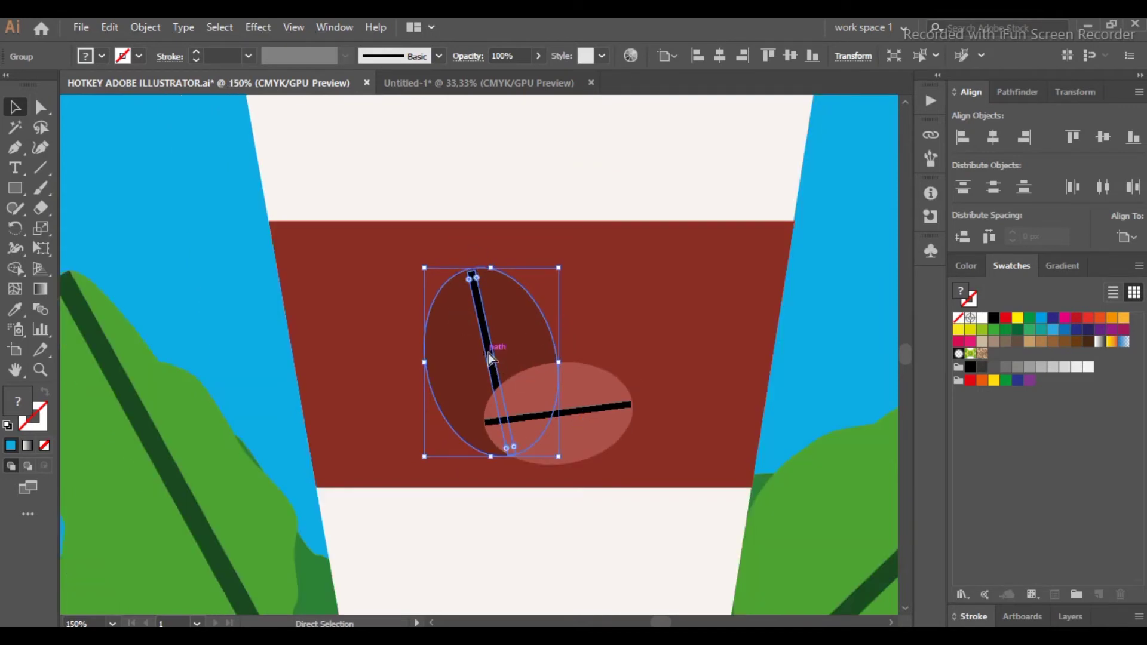
pyautogui.hotkey('ctrl', ']')
pyautogui.hotkey('ctrl', ']')
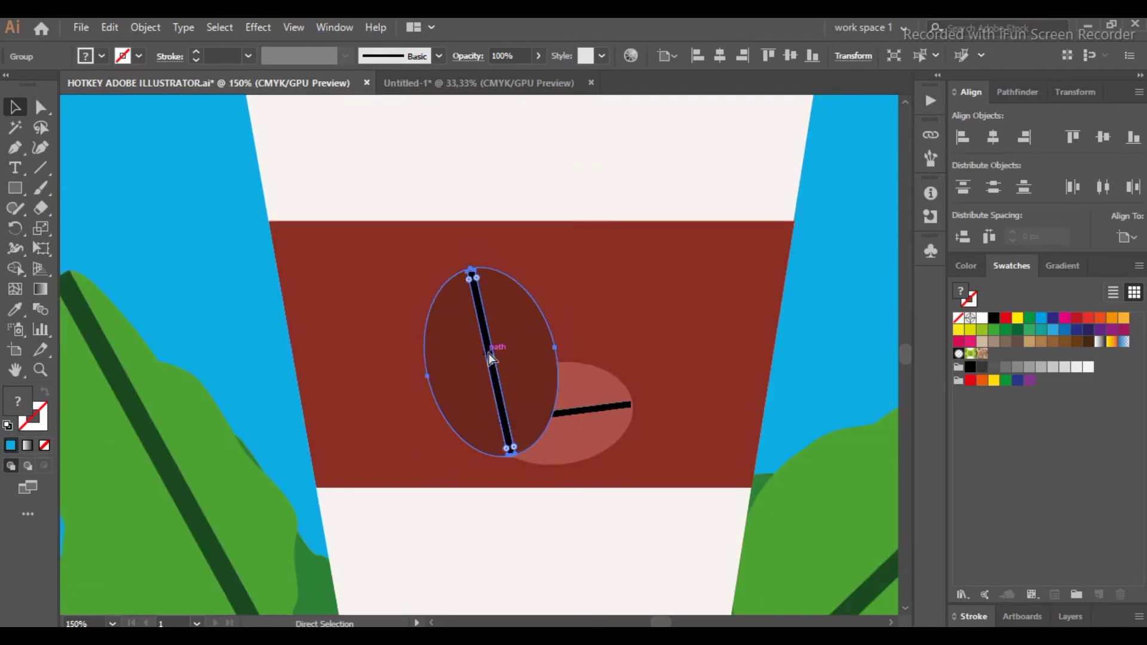
pyautogui.press('v')
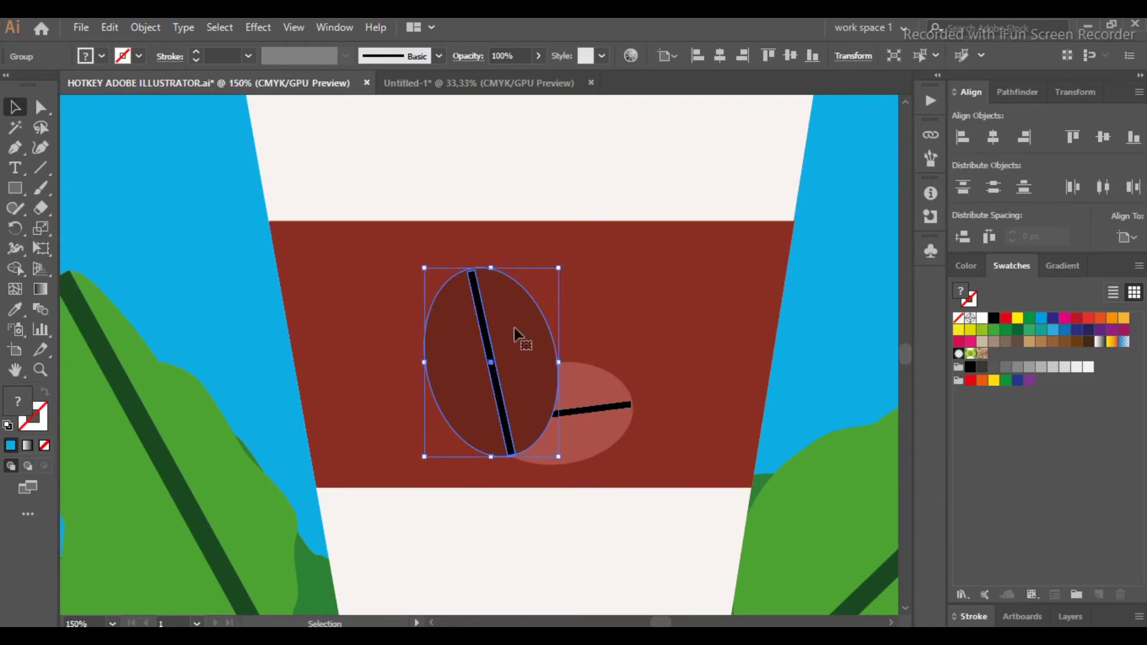
# Send the dark bean group to the very back and bring it to the very front, repeating the switch
pyautogui.hotkey('ctrl', 'shift', '[')
pyautogui.hotkey('ctrl', 'shift', ']')
pyautogui.press('ctrl')
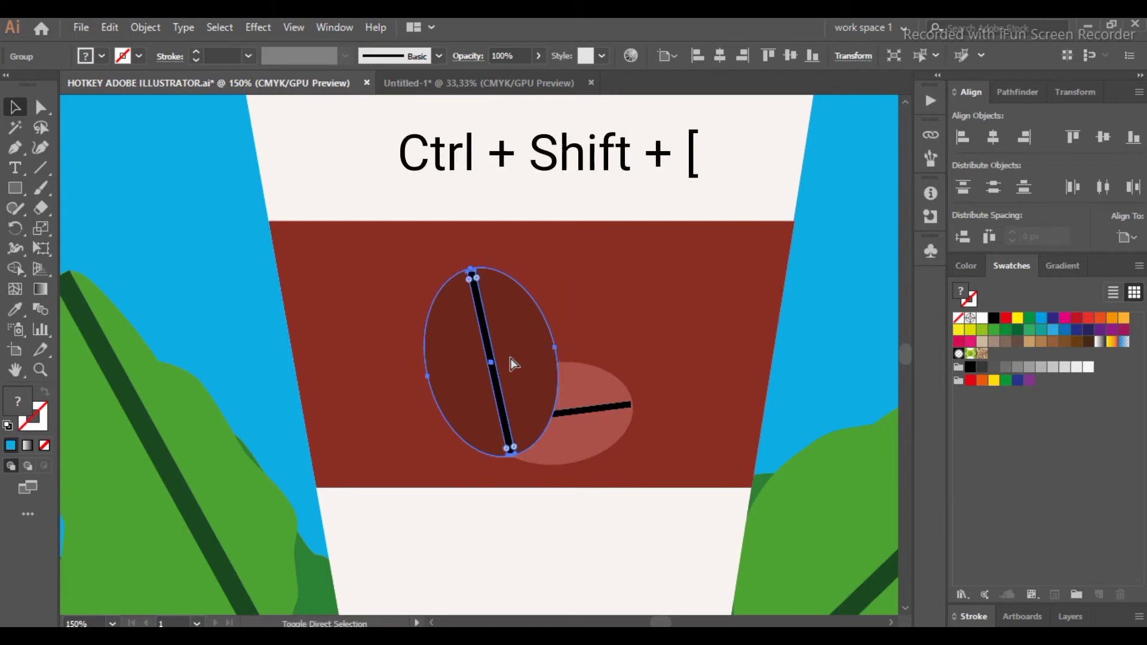
pyautogui.hotkey('ctrl', 'shift', '[')
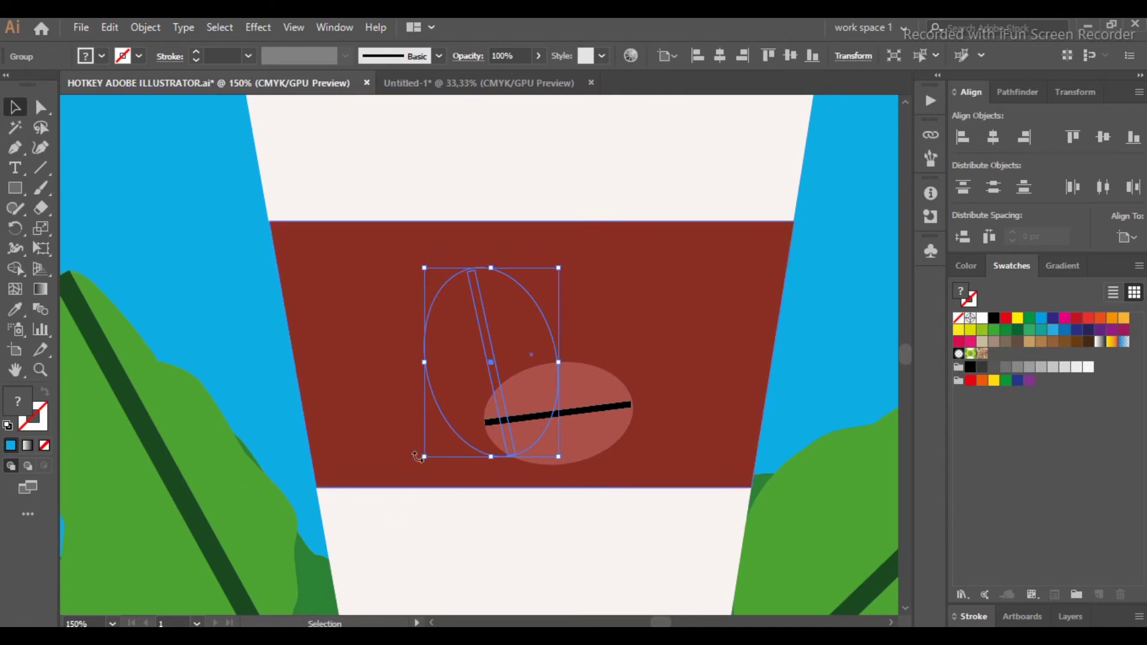
pyautogui.hotkey('ctrl', 'shift', ']')
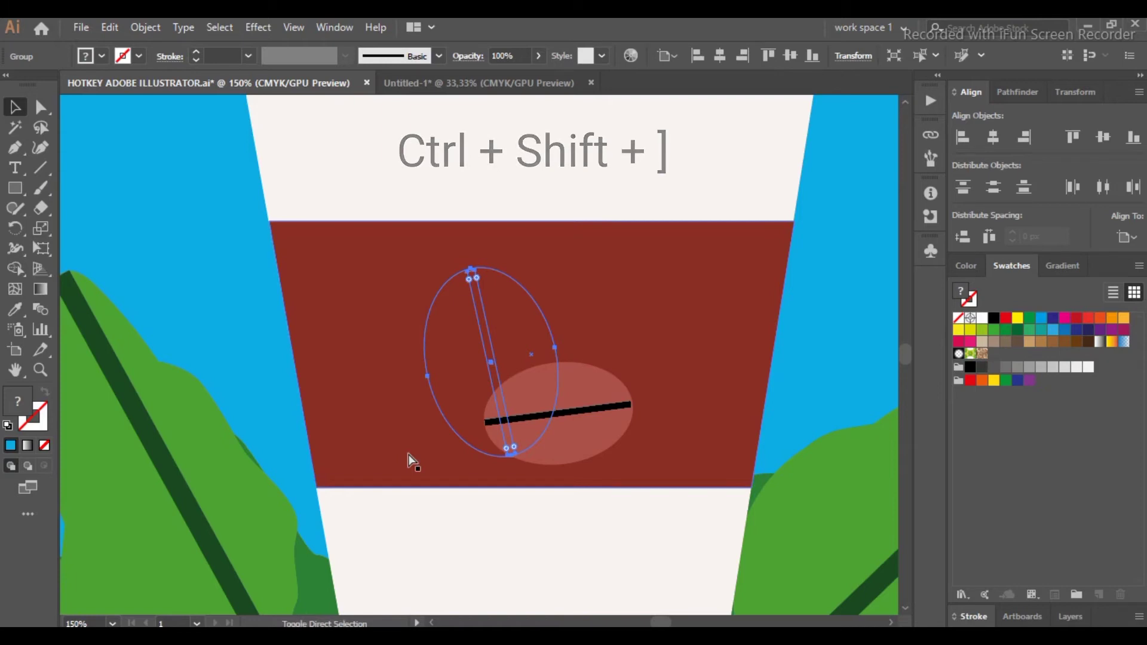
pyautogui.hotkey('ctrl', 'shift', ']')
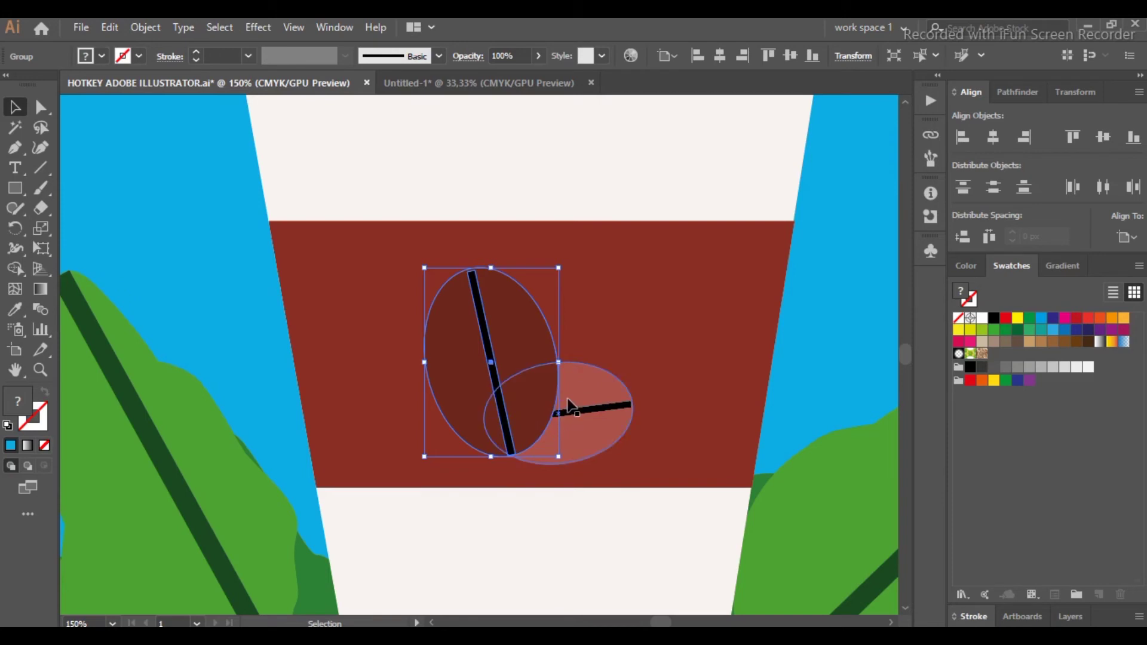
pyautogui.press('a')
pyautogui.hotkey('ctrl', 'shift', '[')
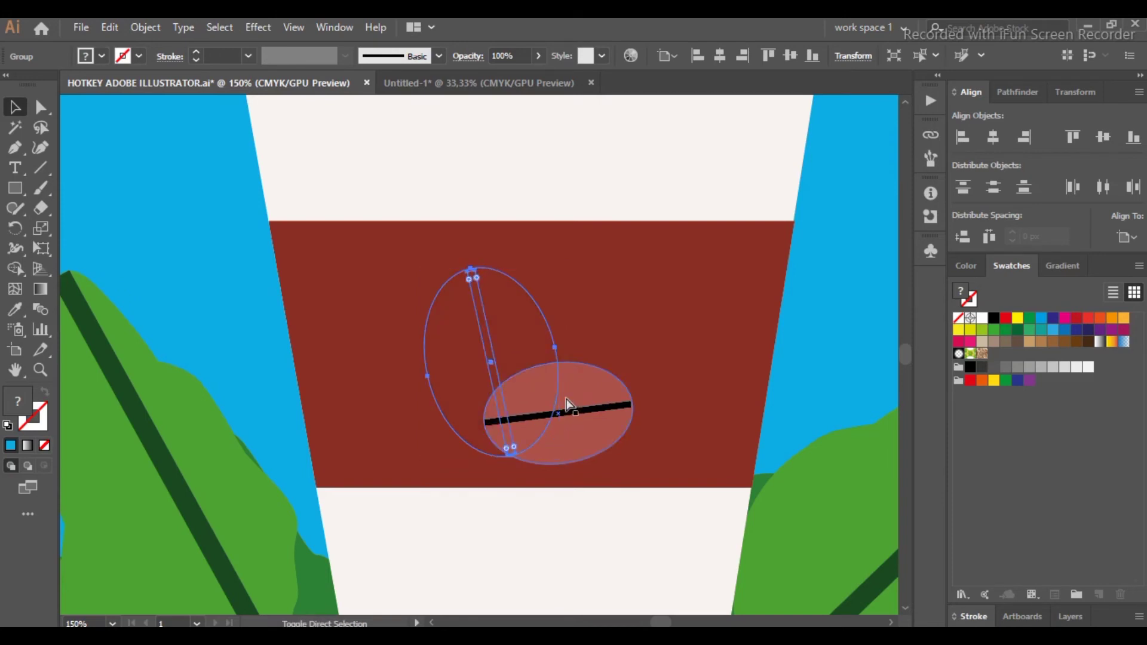
pyautogui.hotkey('ctrl', 'shift', ']')
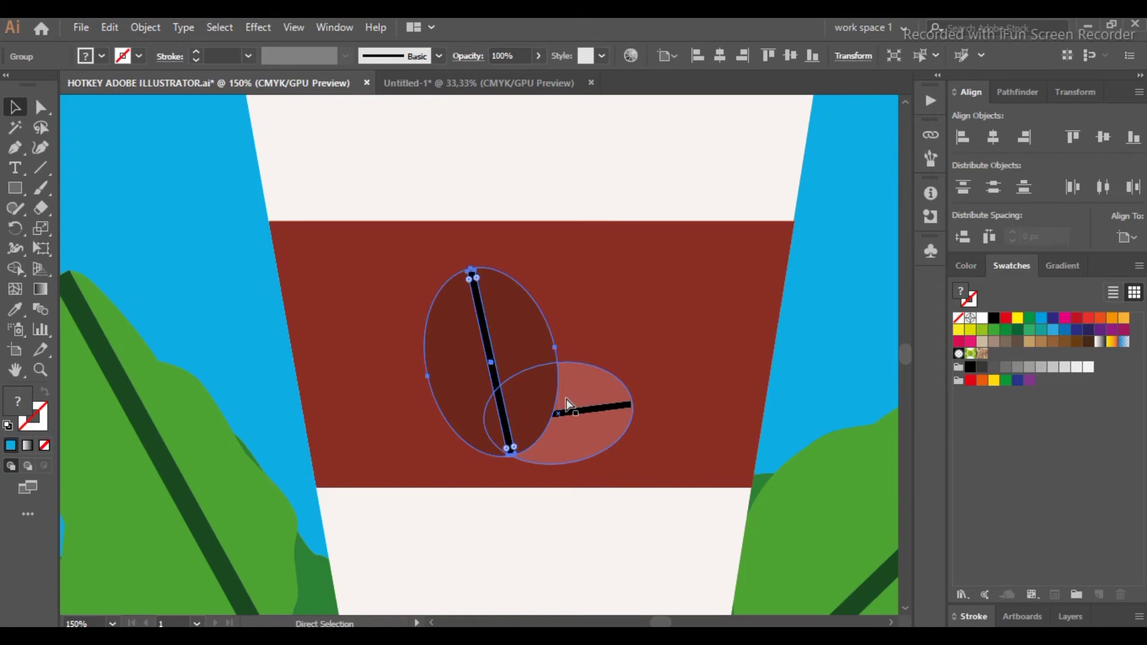
# Send the dark bean backward behind the light bean, and bring it forward again one level at a time
pyautogui.hotkey('ctrl', '[')
pyautogui.hotkey('ctrl', '[')
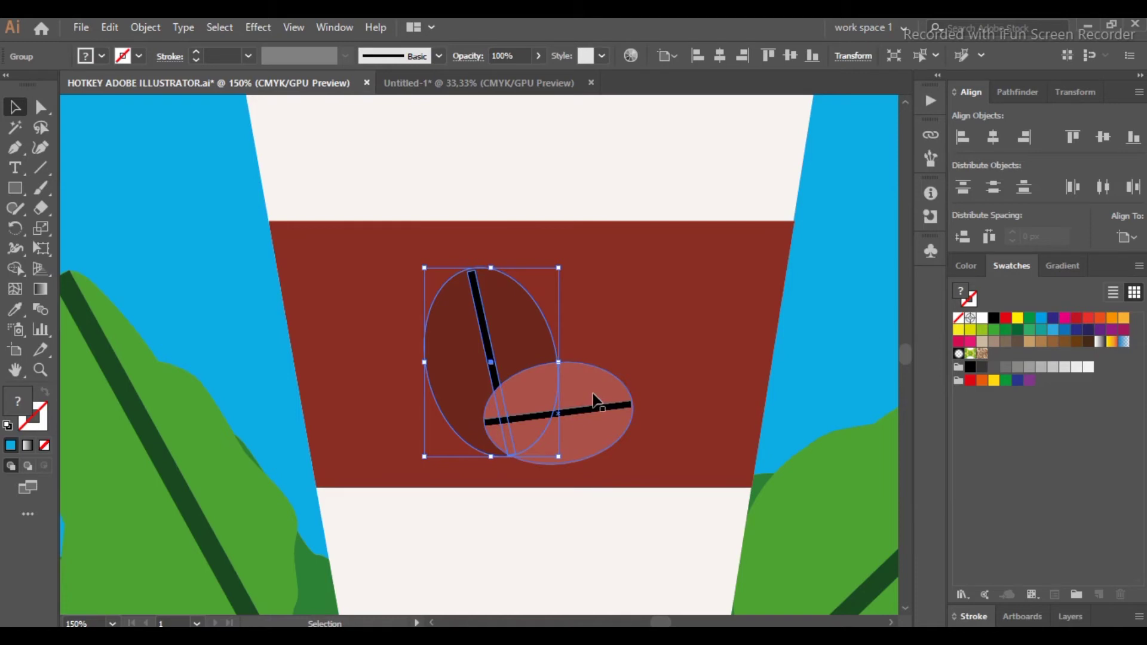
pyautogui.press('a')
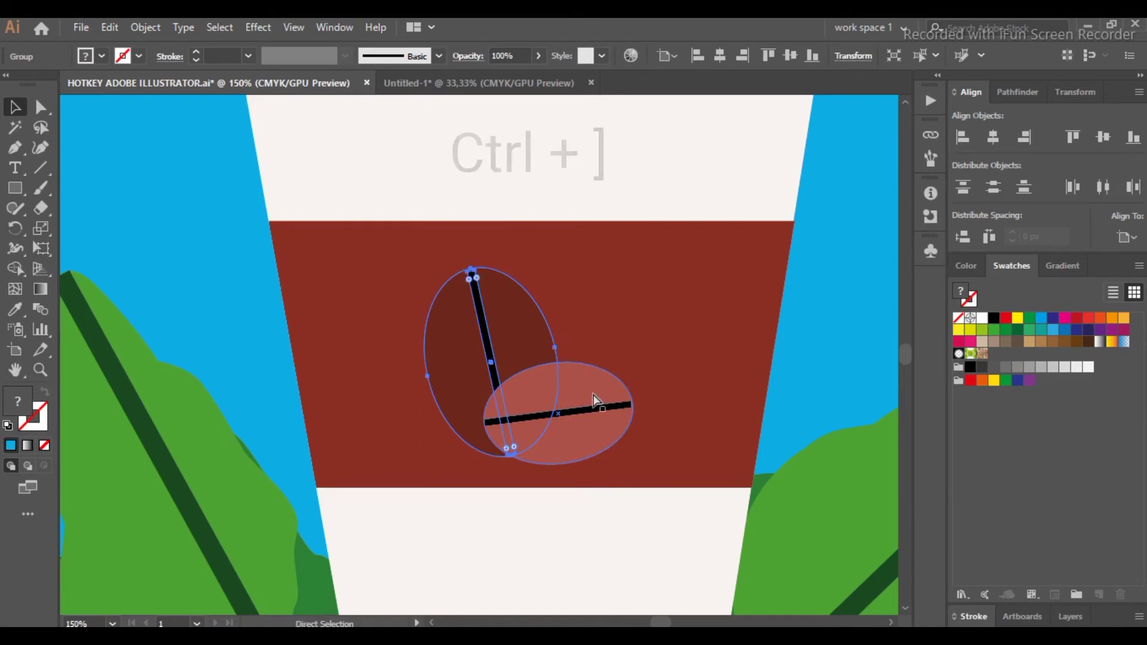
pyautogui.hotkey('ctrl', ']')
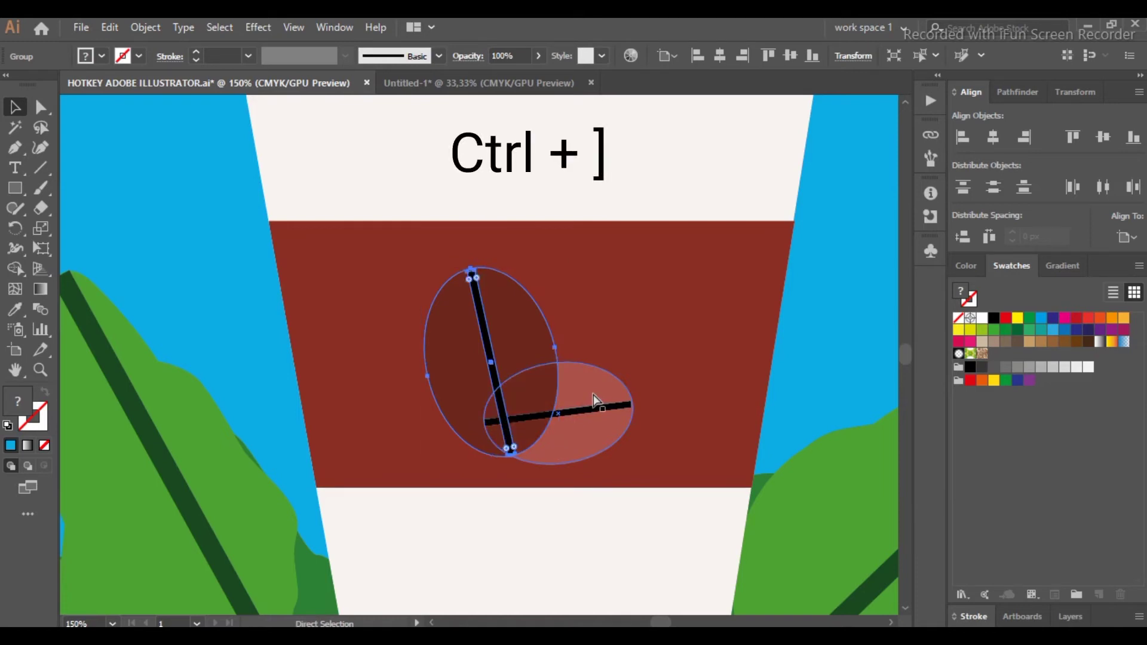
pyautogui.press('v')
pyautogui.hotkey('ctrl', ']')
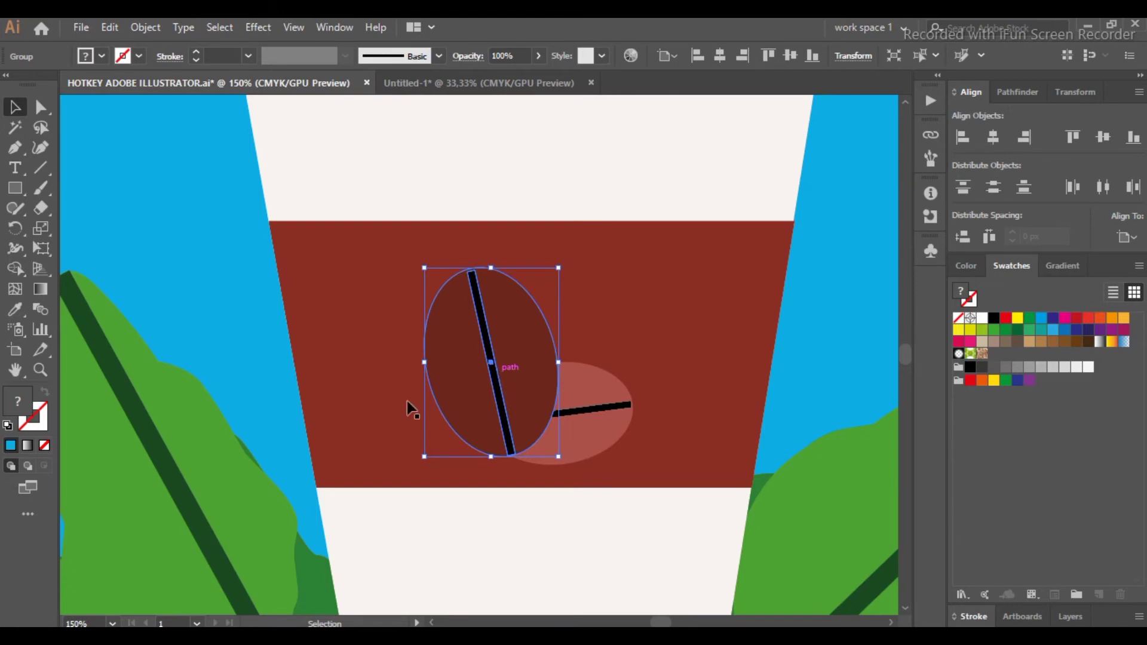
# Duplicate the dark bean to the upper right of the original on the sleeve, and delete the copy
pyautogui.click(15, 108)
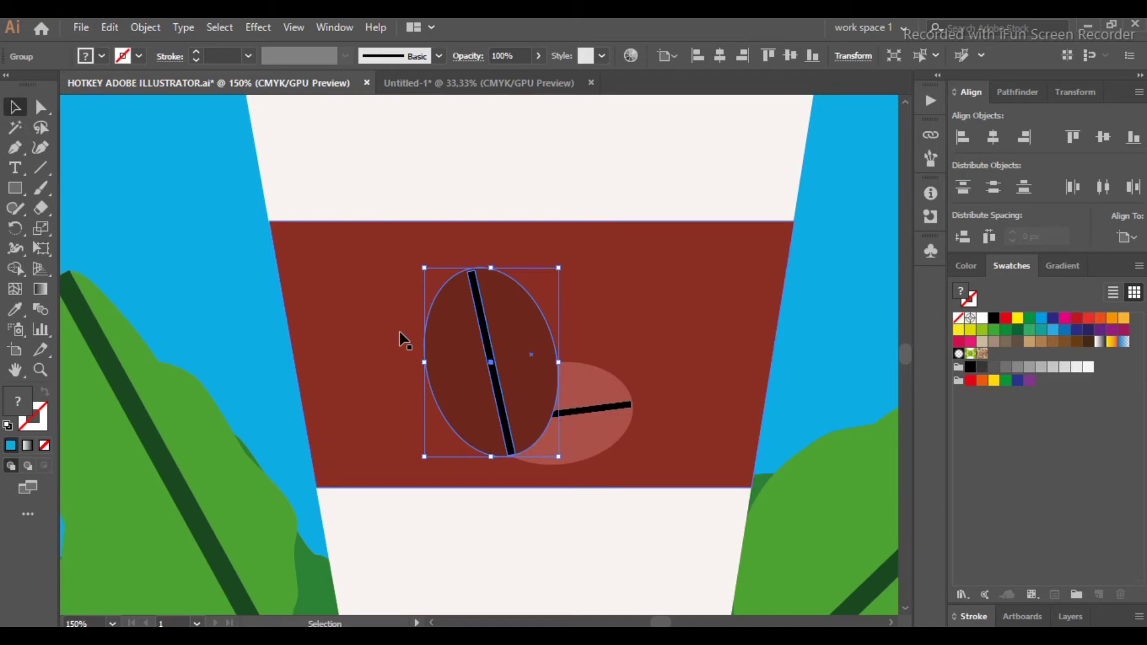
pyautogui.press('a')
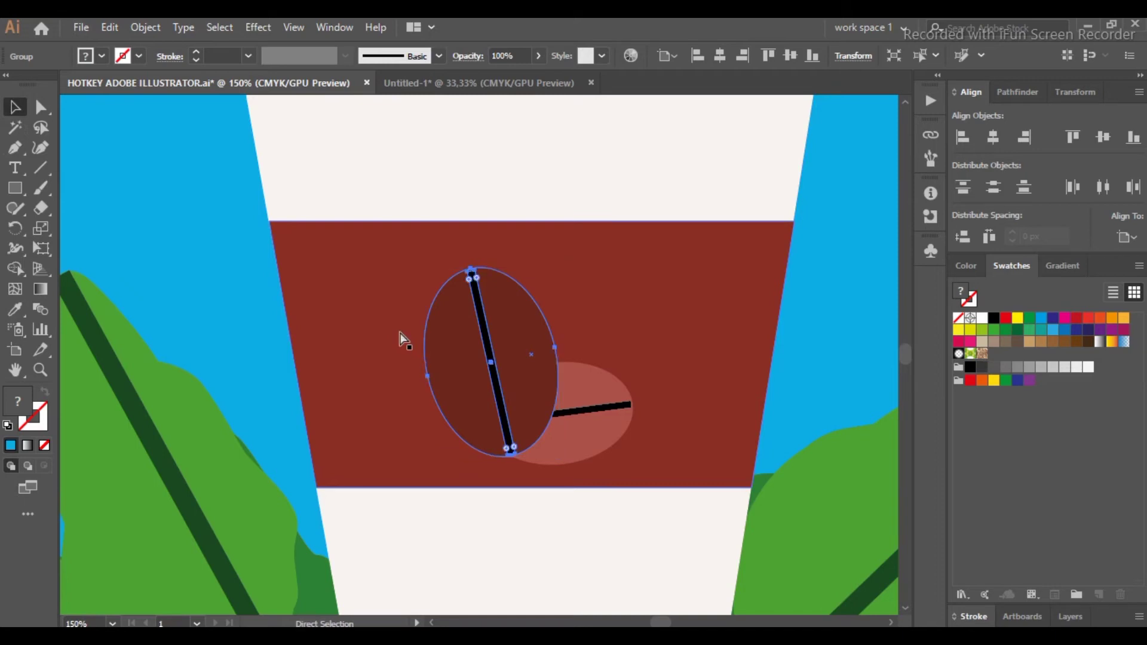
pyautogui.press('v')
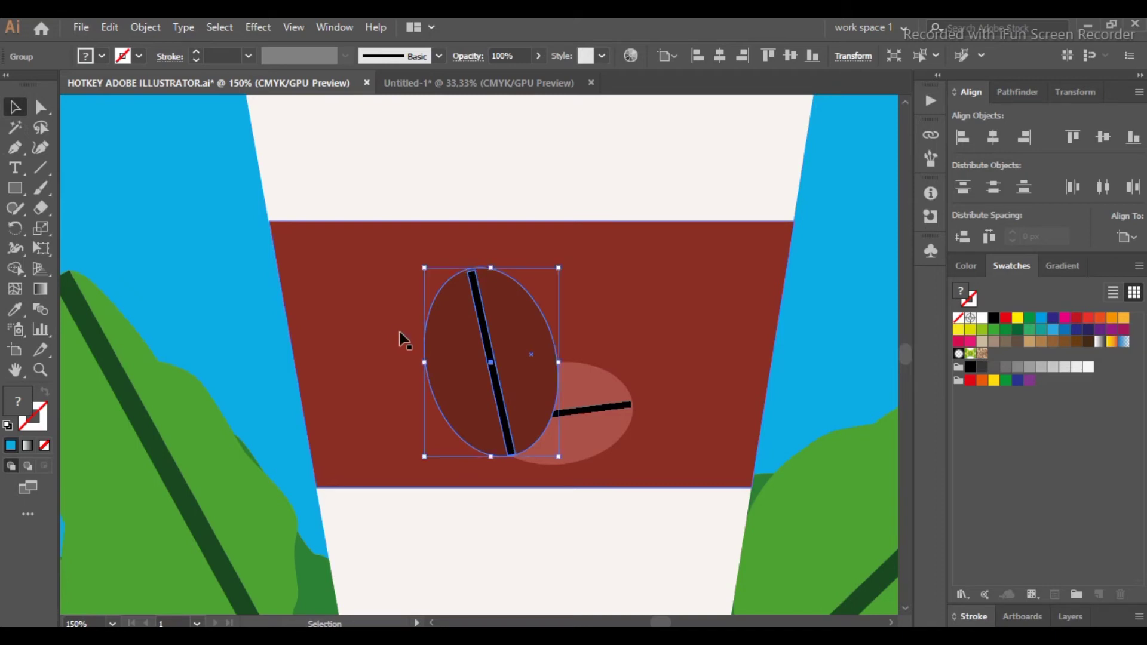
pyautogui.moveTo(461, 351); pyautogui.dragTo(614, 294)
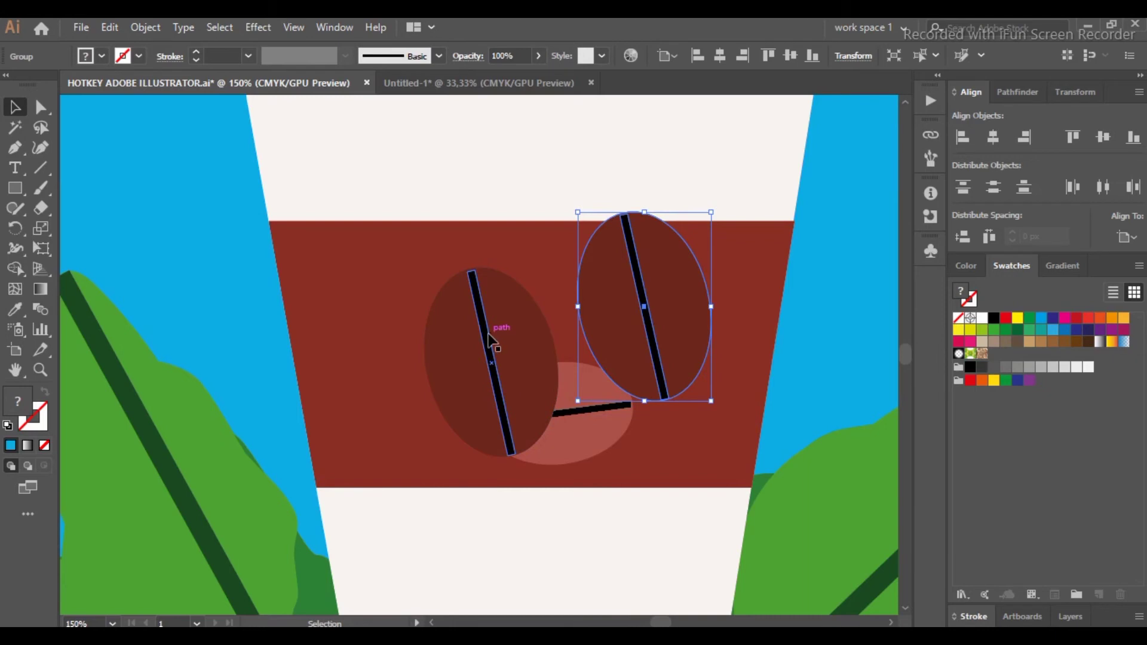
pyautogui.press('Delete')
# Make another copy of the dark bean overlapping the sleeve's upper edge, and undo the duplication
pyautogui.press('a')
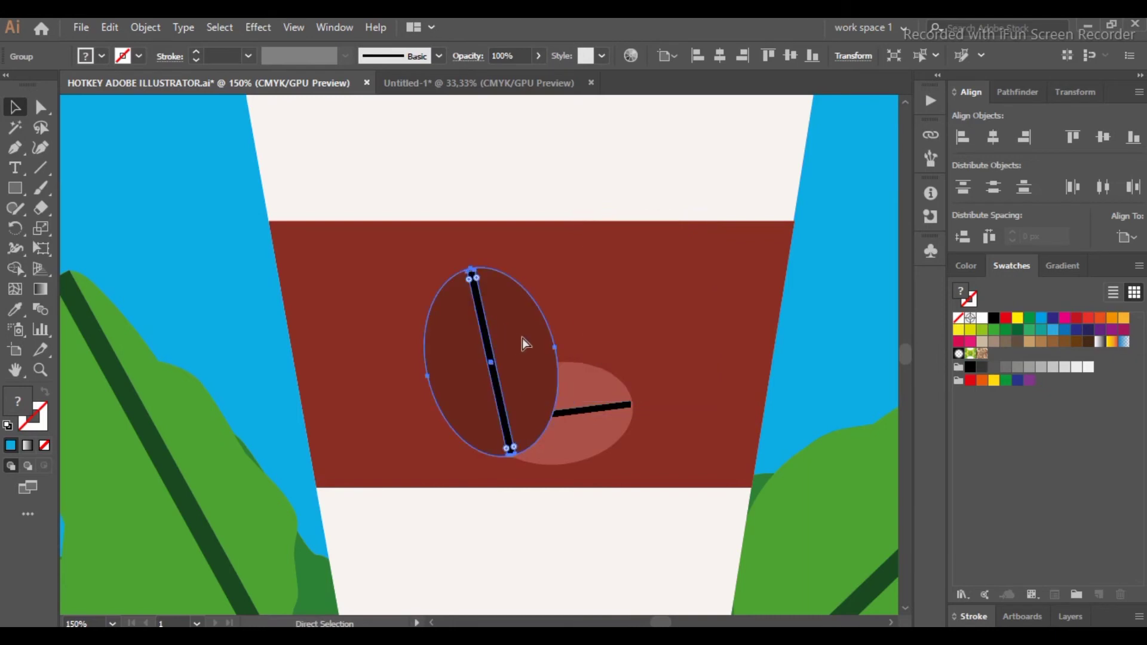
pyautogui.press('v')
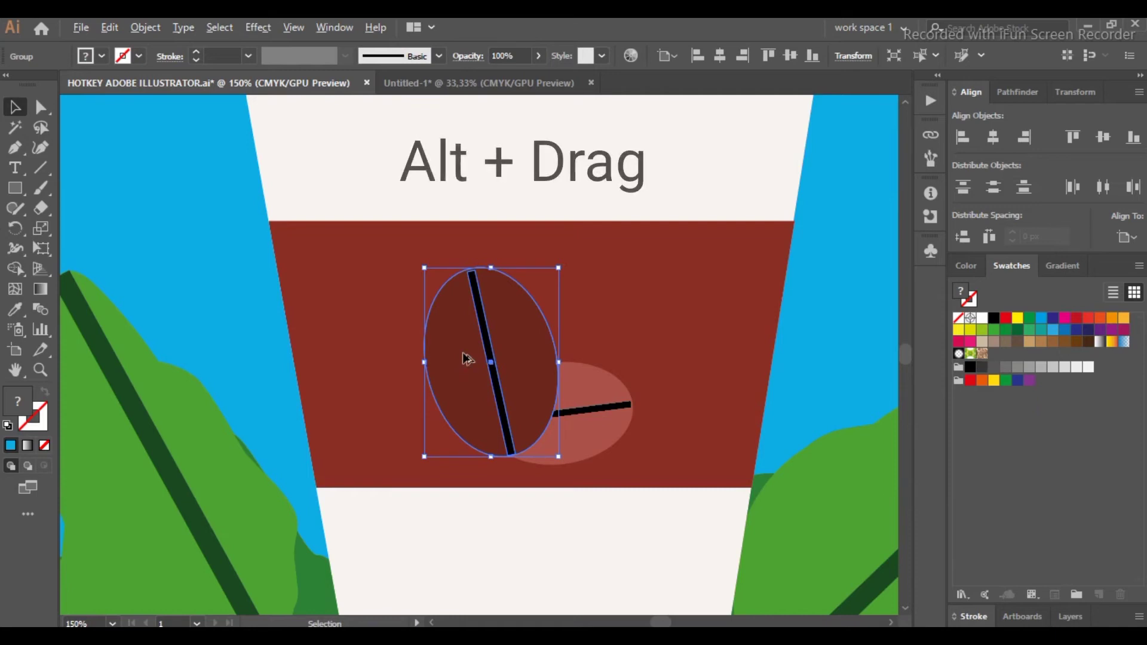
pyautogui.moveTo(466, 358); pyautogui.dragTo(619, 282)
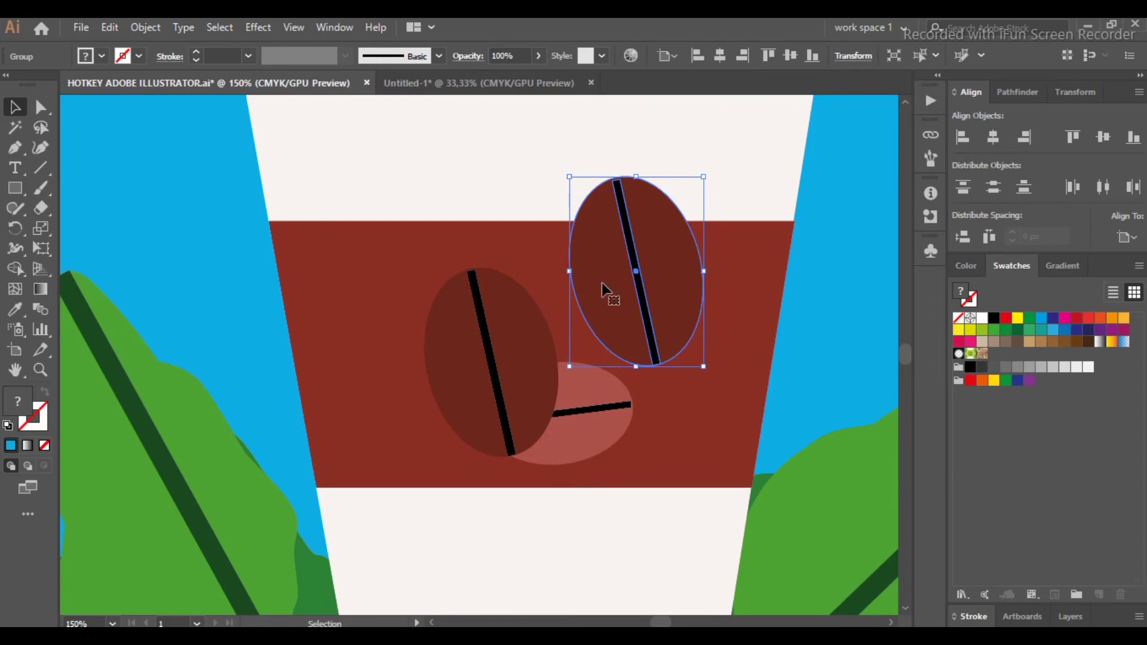
pyautogui.hotkey('ctrl', 'z')
# Draw a wide, short blue rectangle with the Rounded Rectangle tool on the empty canvas to the right of the artboard
pyautogui.hotkey('ctrl', '0')
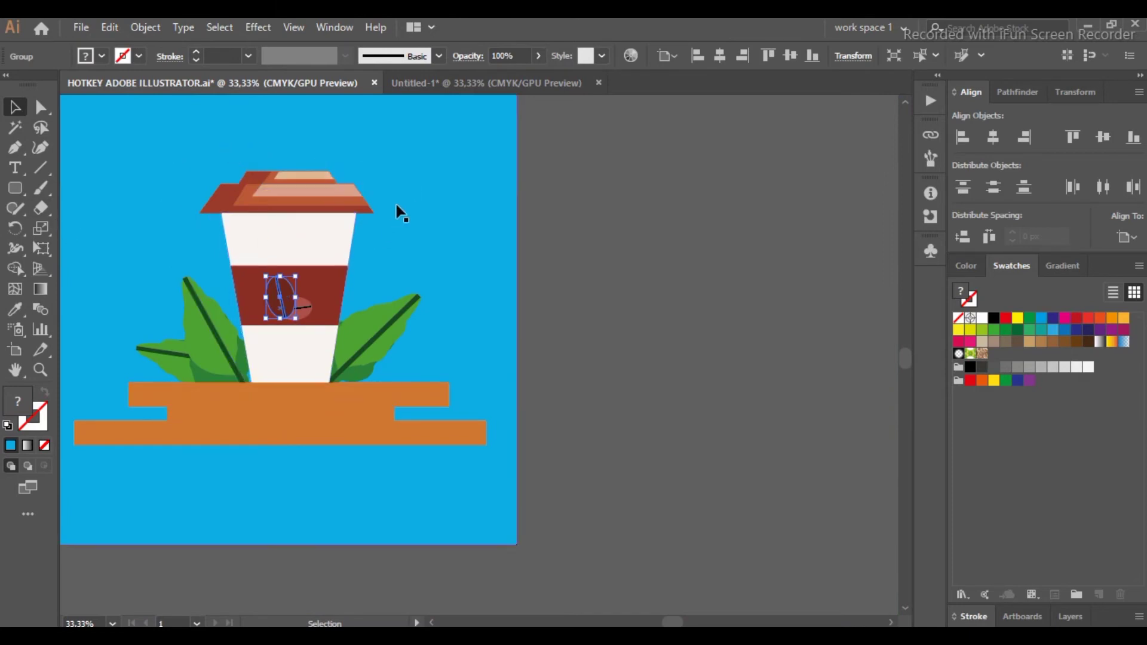
pyautogui.click(17, 191)
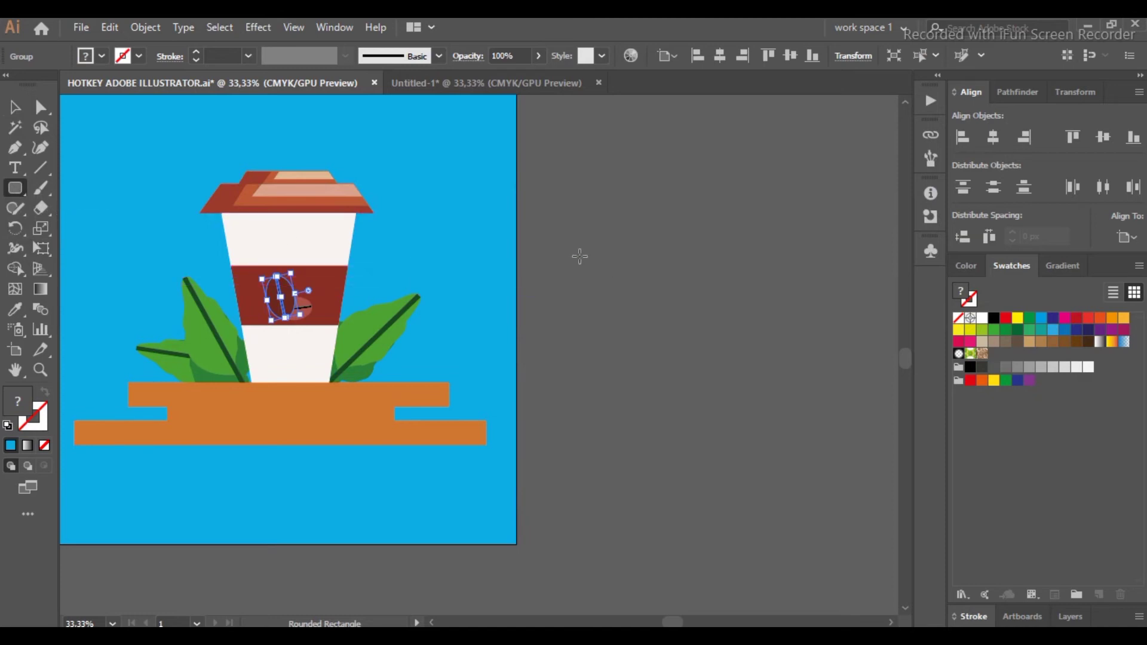
pyautogui.moveTo(585, 235); pyautogui.dragTo(777, 285)
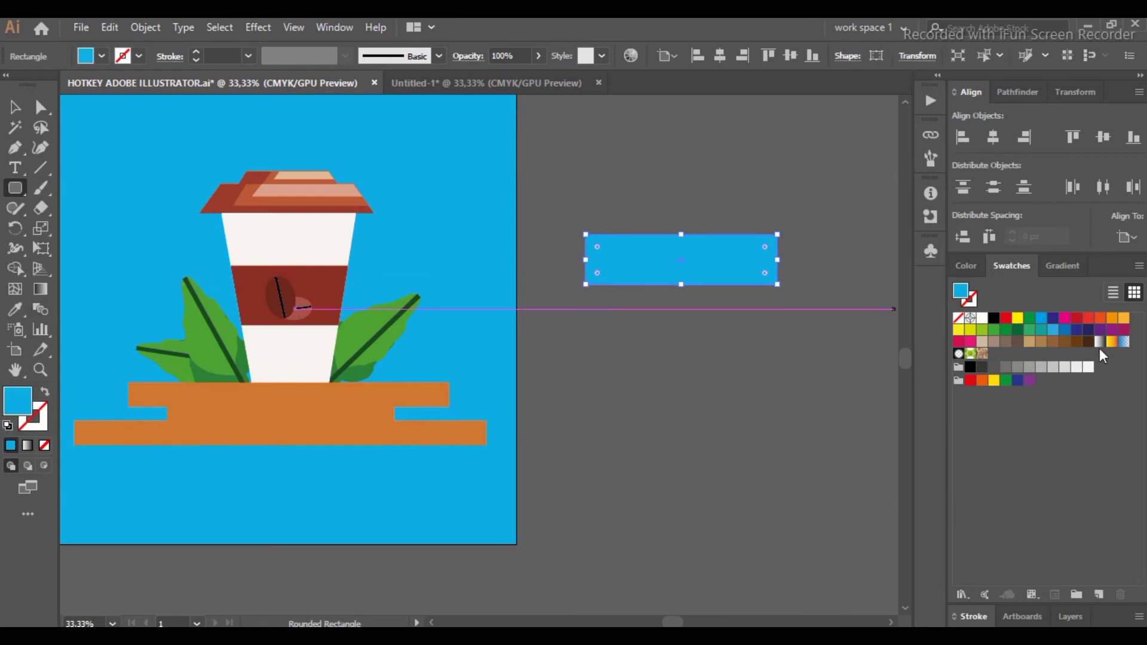
# Fill the rounded rectangle beside the artboard with a dark brown swatch
pyautogui.click(1076, 342)
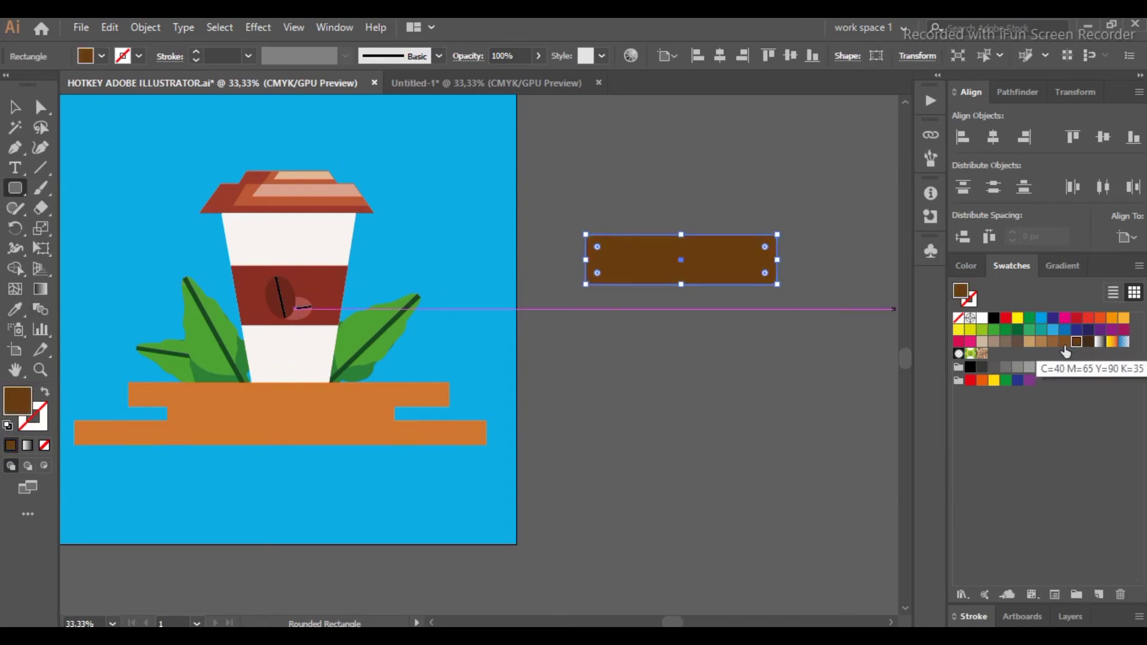
pyautogui.click(1087, 343)
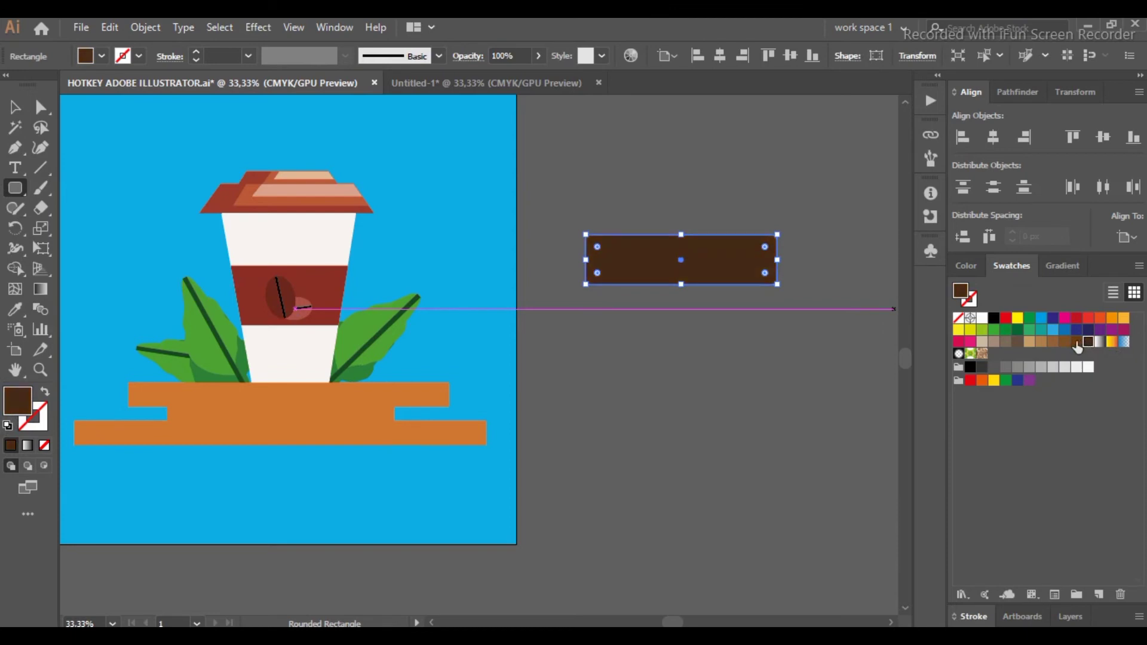
pyautogui.click(1076, 342)
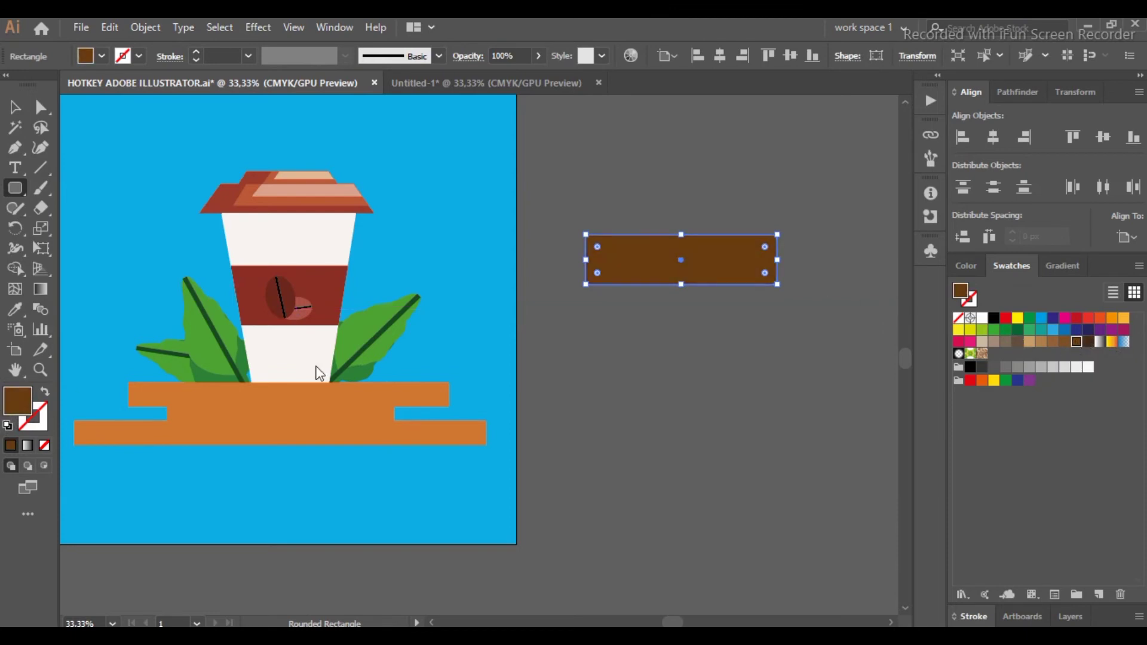
pyautogui.doubleClick(960, 291)
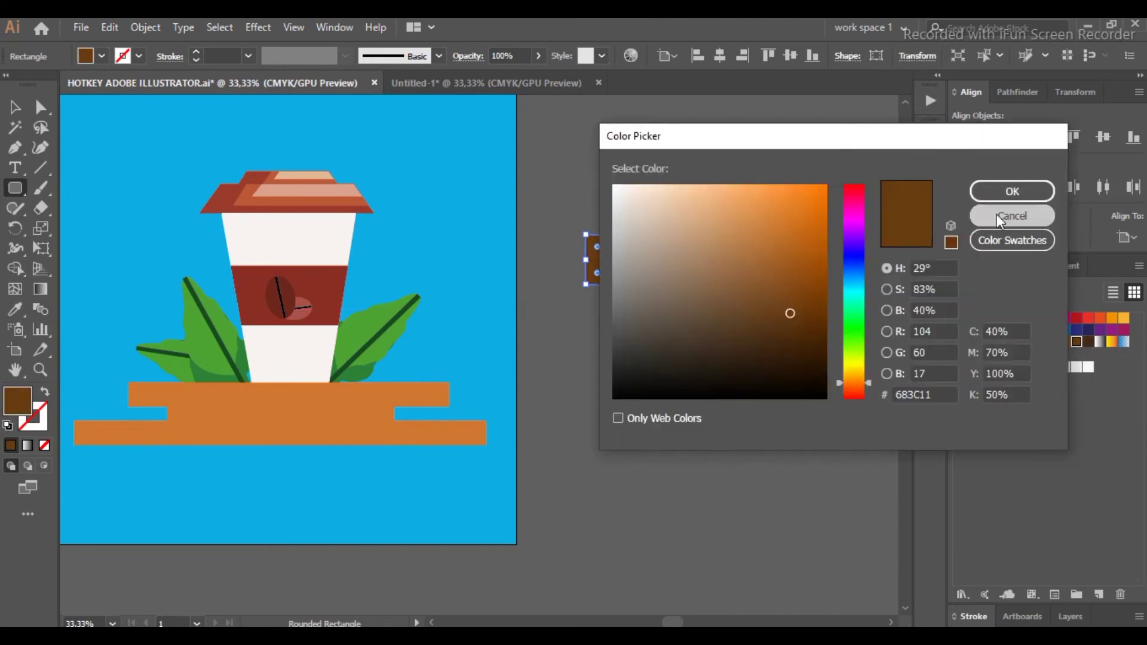
pyautogui.click(999, 218)
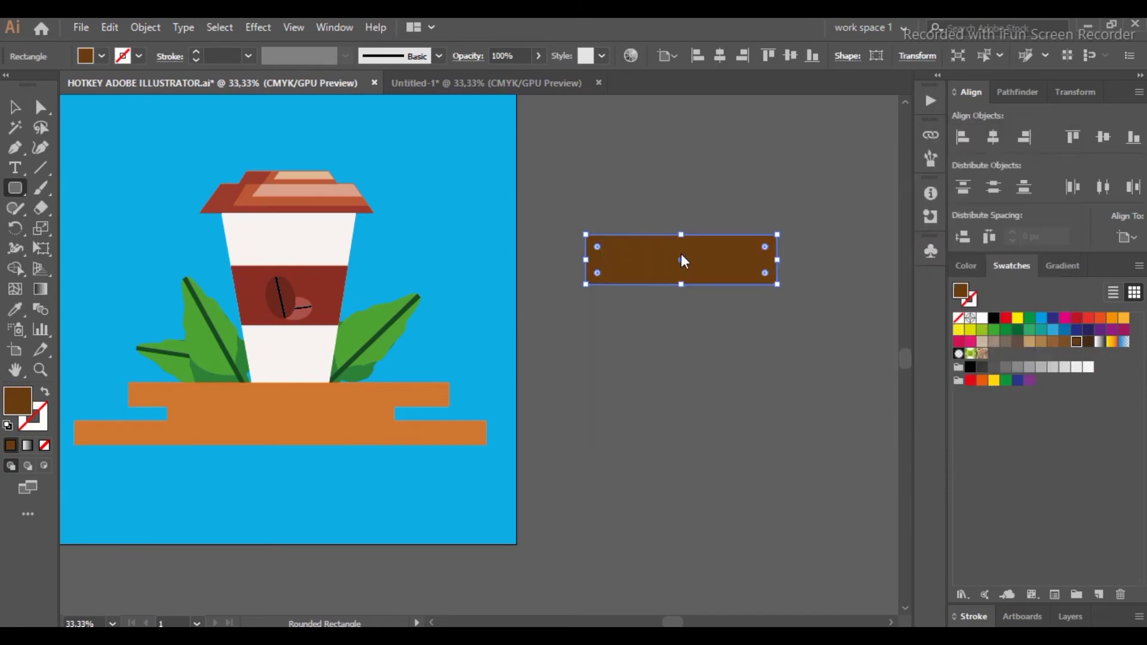
# Recolor the rounded rectangle with the dark red of the cup lid, sampled using the Eyedropper
pyautogui.click(15, 309)
pyautogui.click(221, 190)
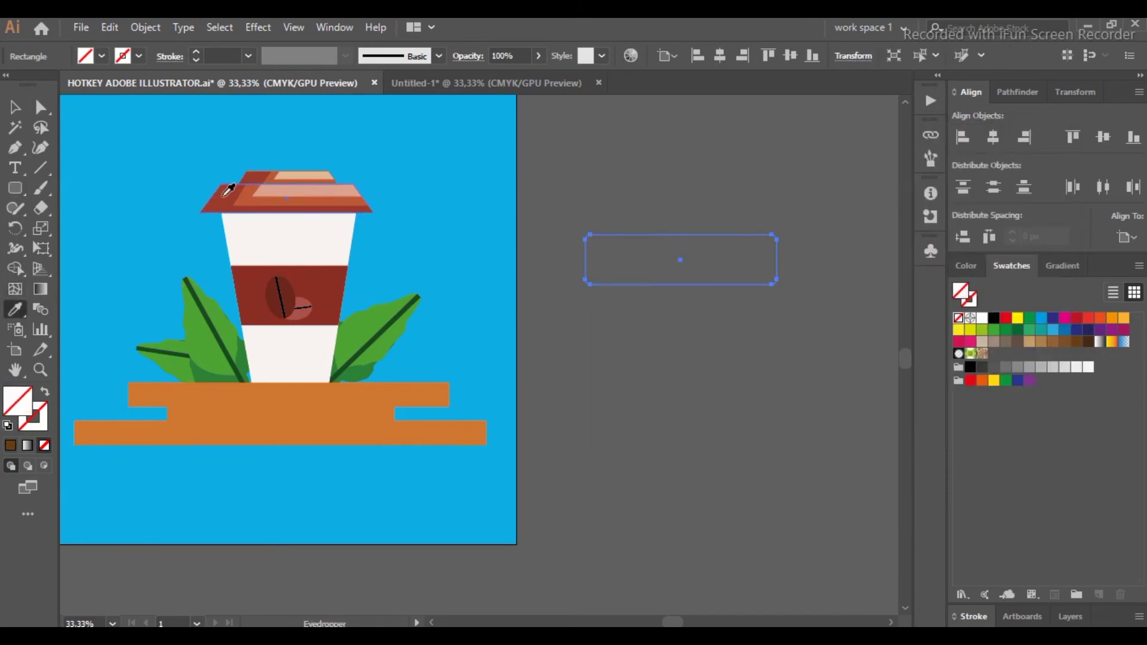
pyautogui.click(230, 198)
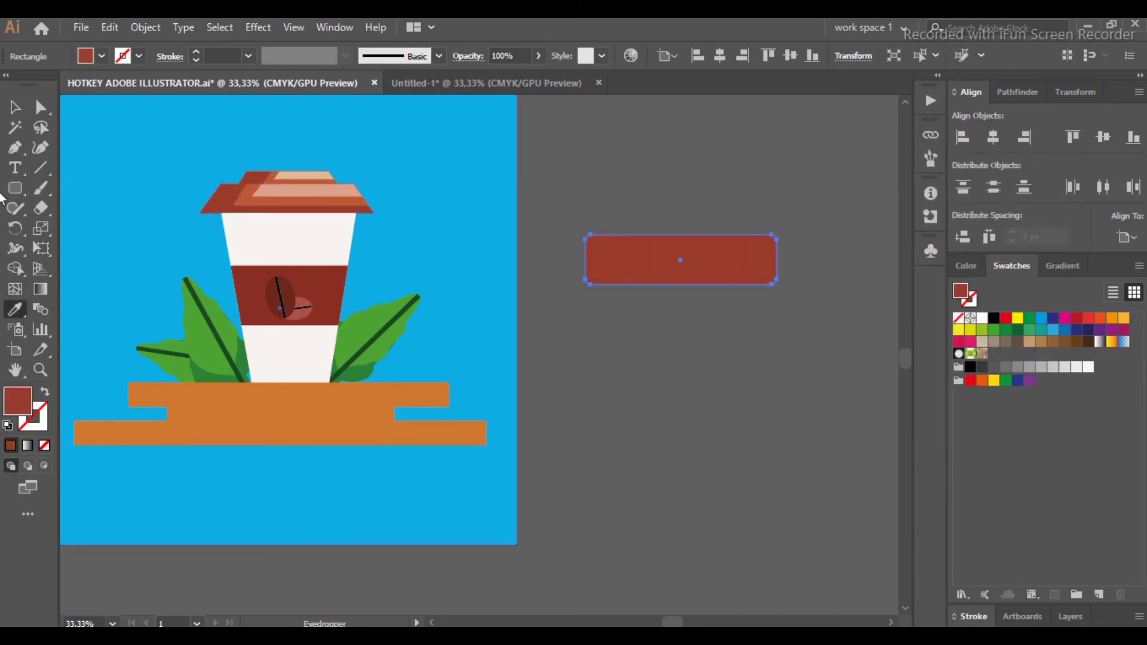
pyautogui.click(15, 107)
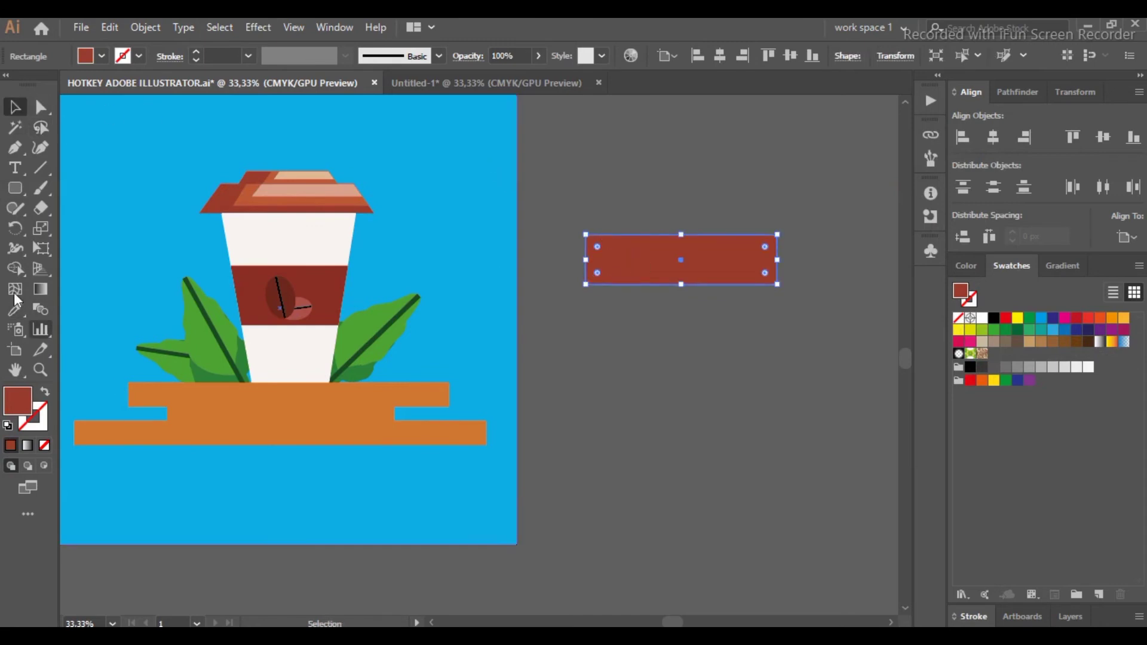
# Draw two more rounded rectangles stacked above the red one, each narrower and thinner than the one below
pyautogui.click(15, 188)
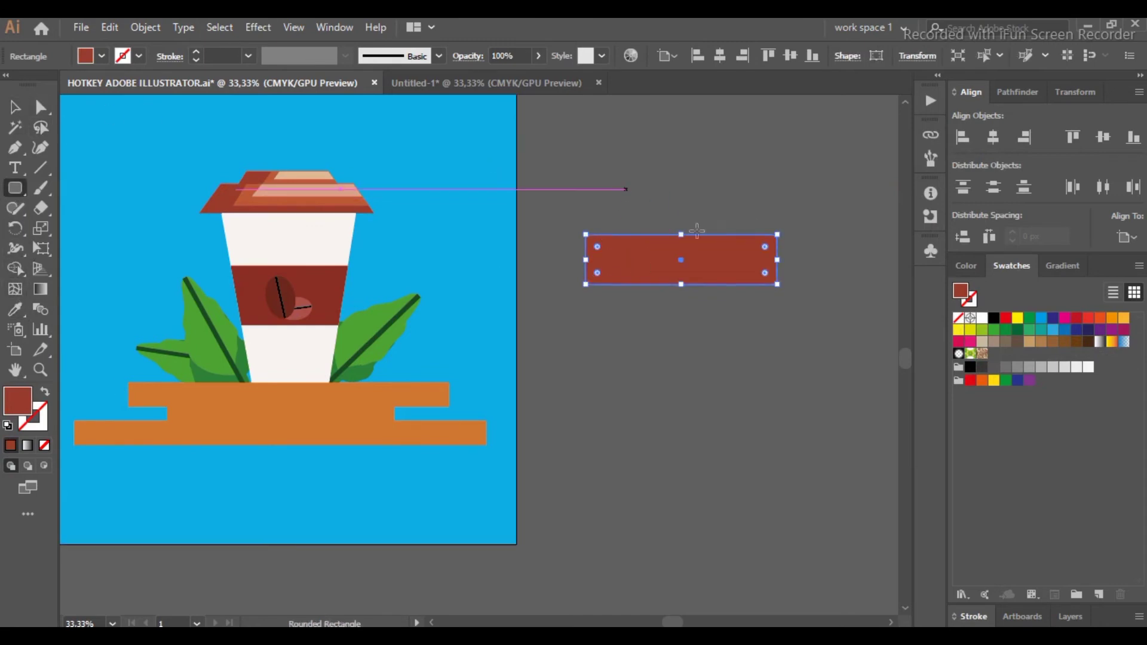
pyautogui.moveTo(626, 190); pyautogui.dragTo(772, 220)
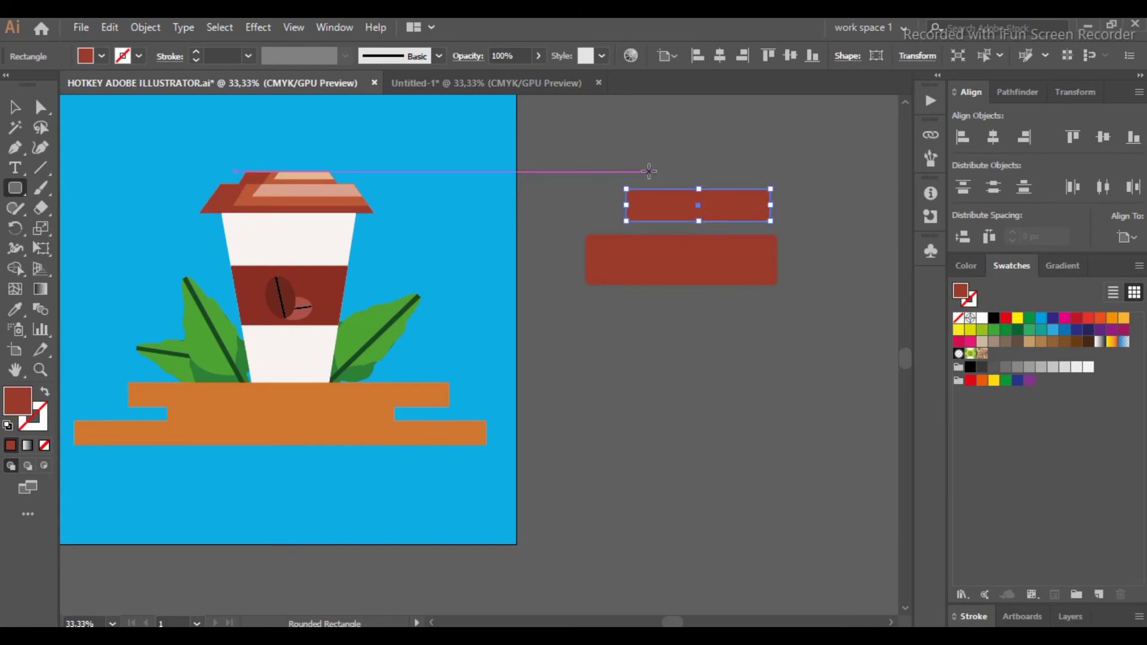
pyautogui.moveTo(652, 153); pyautogui.dragTo(759, 166)
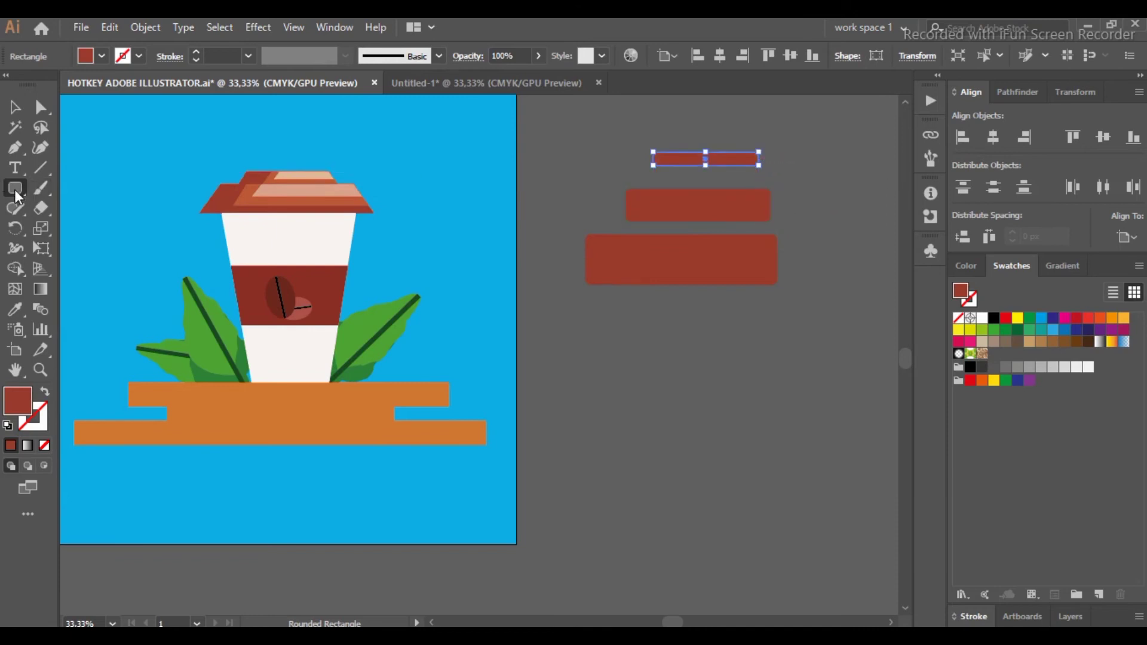
# Recolor the thin upper bar with the lid's peach highlight and the middle rectangle with the lid's orange, using the Eyedropper
pyautogui.click(15, 309)
pyautogui.click(302, 196)
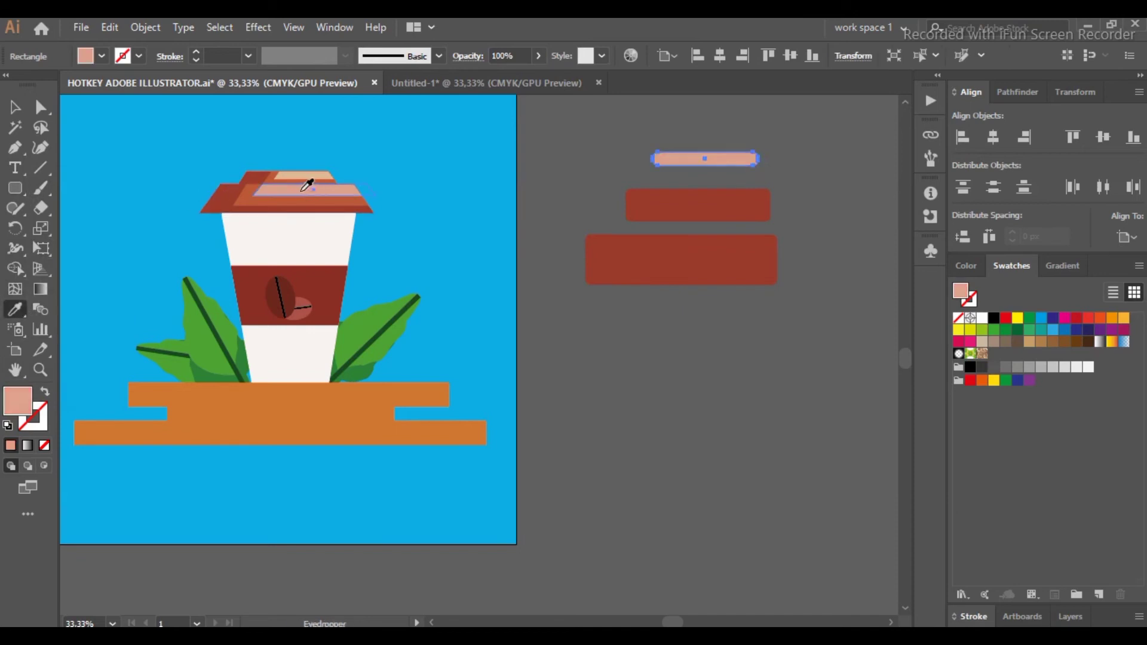
pyautogui.click(15, 107)
pyautogui.click(660, 210)
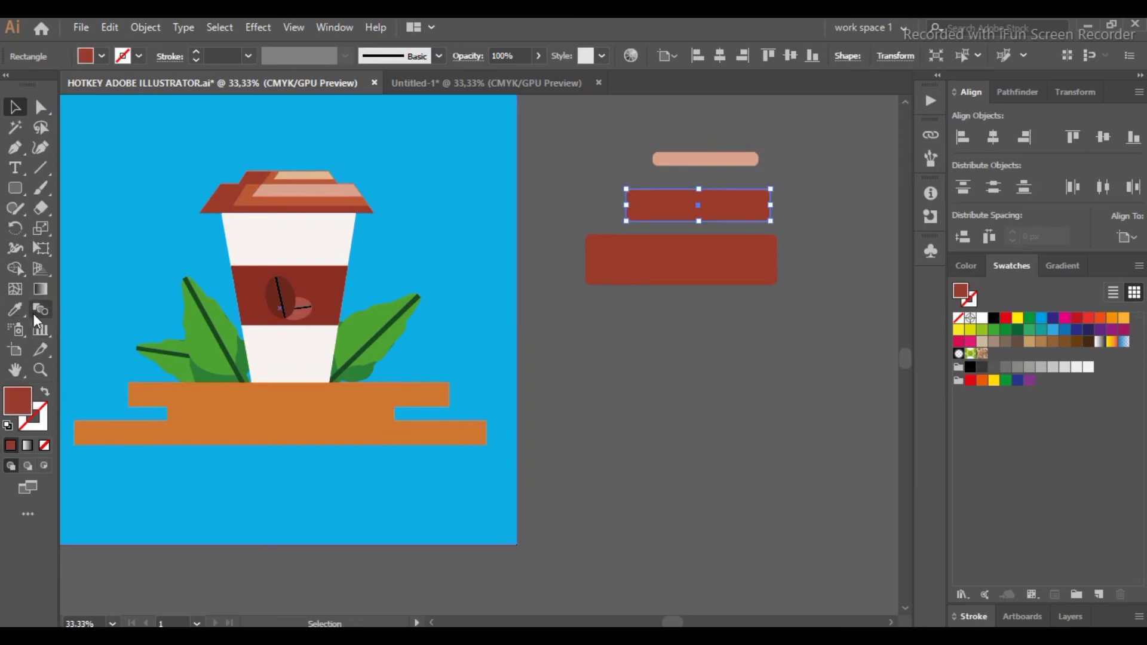
pyautogui.click(15, 309)
pyautogui.click(259, 206)
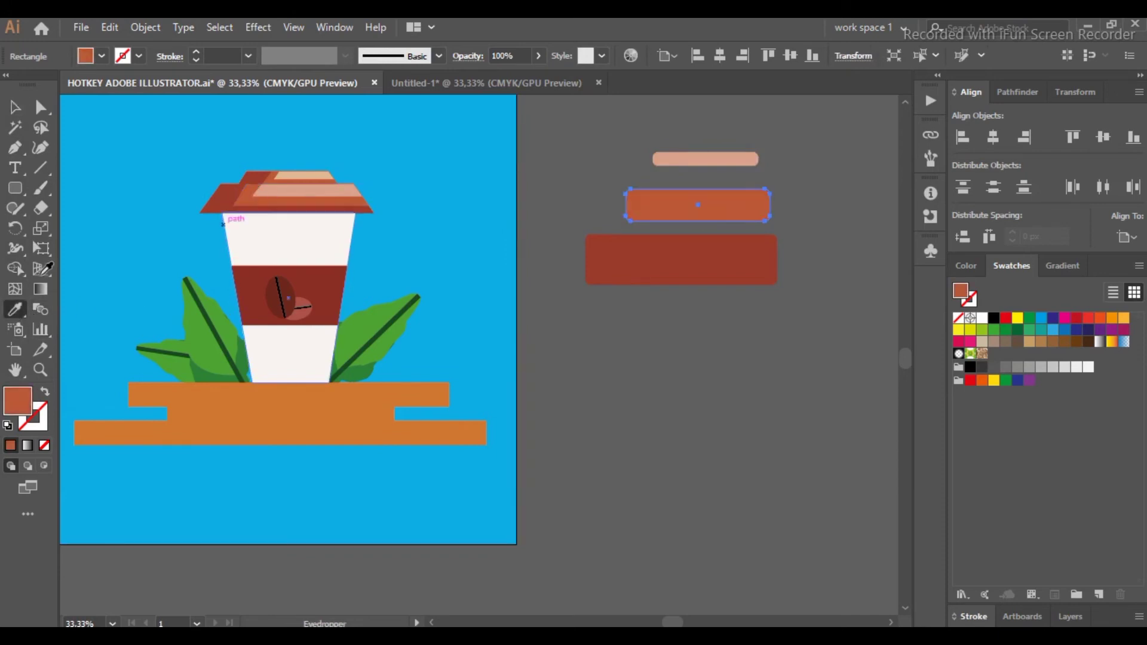
pyautogui.press('v')
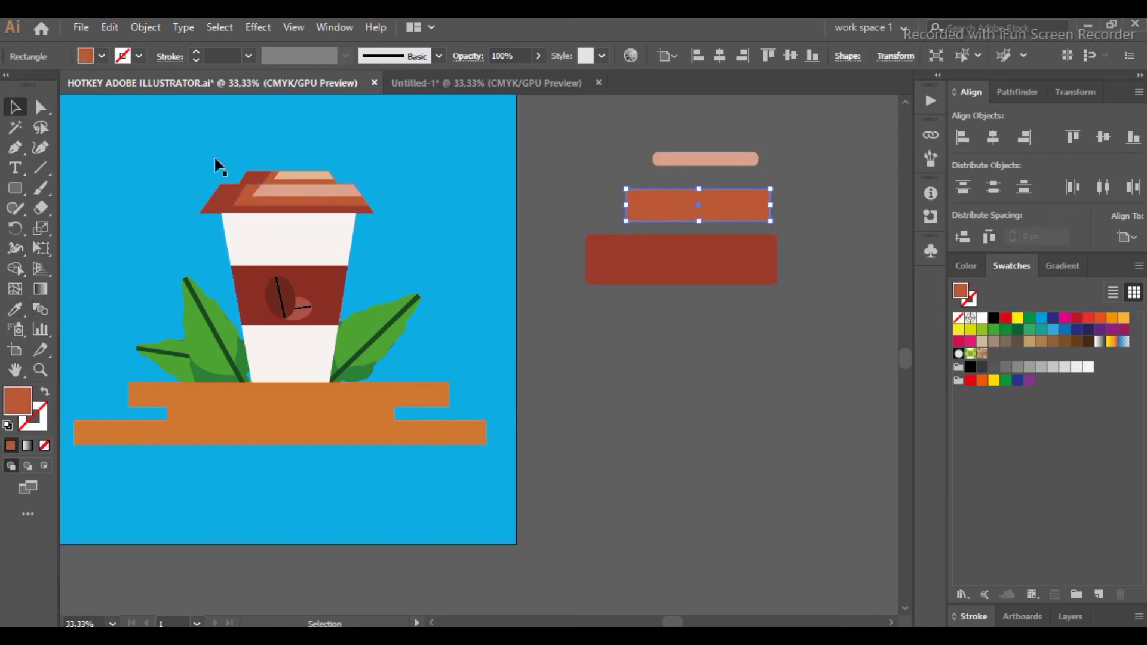
pyautogui.click(741, 337)
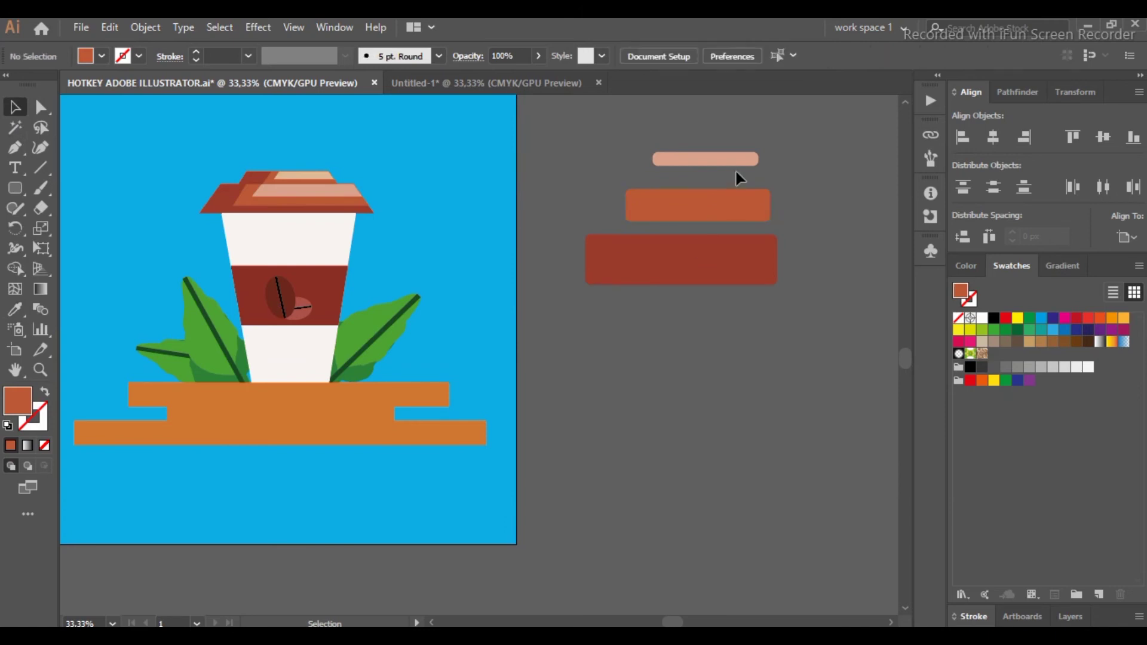
# Place the peach bar over the orange rectangle's upper right part, and duplicate the large red rectangle directly below the original
pyautogui.moveTo(736, 163); pyautogui.dragTo(748, 199)
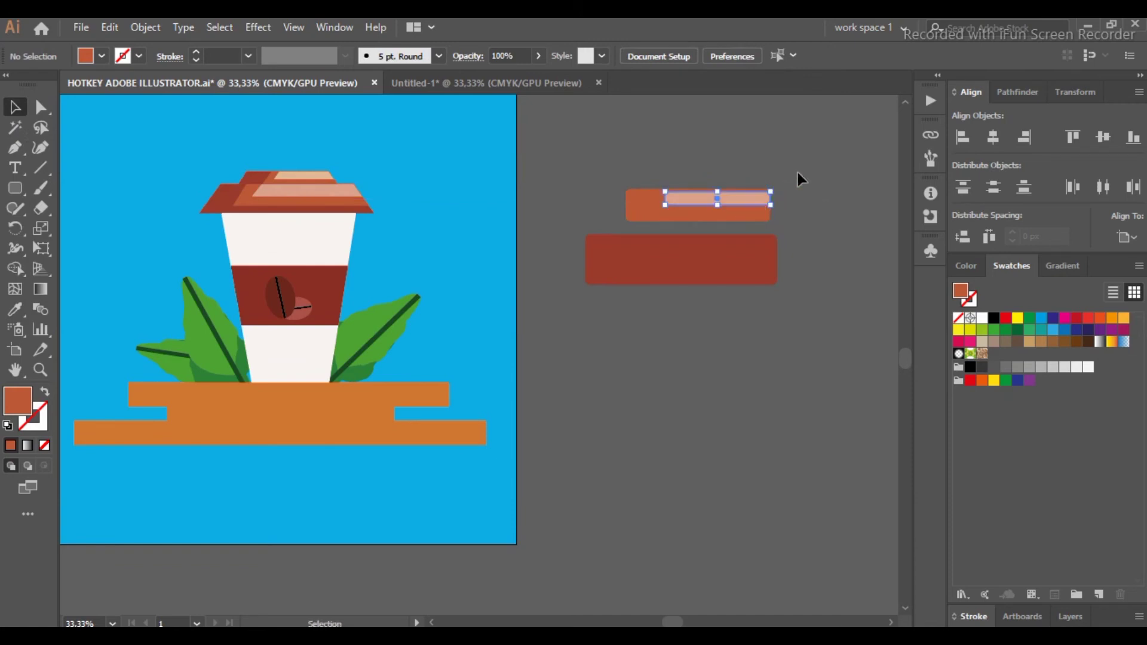
pyautogui.click(719, 148)
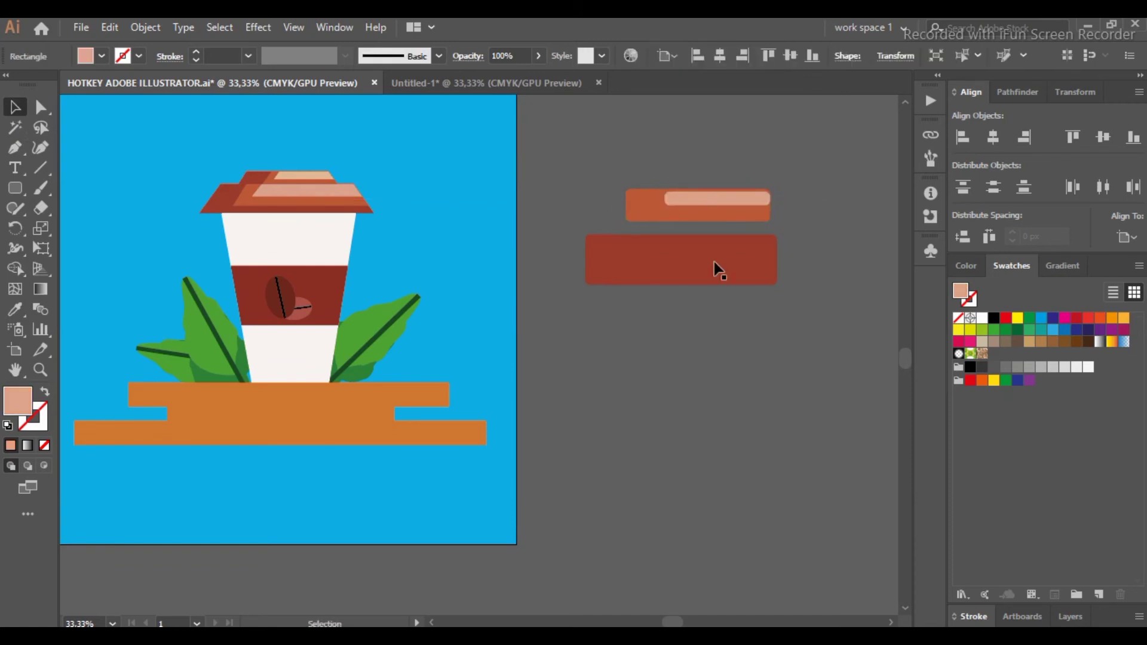
pyautogui.click(699, 277)
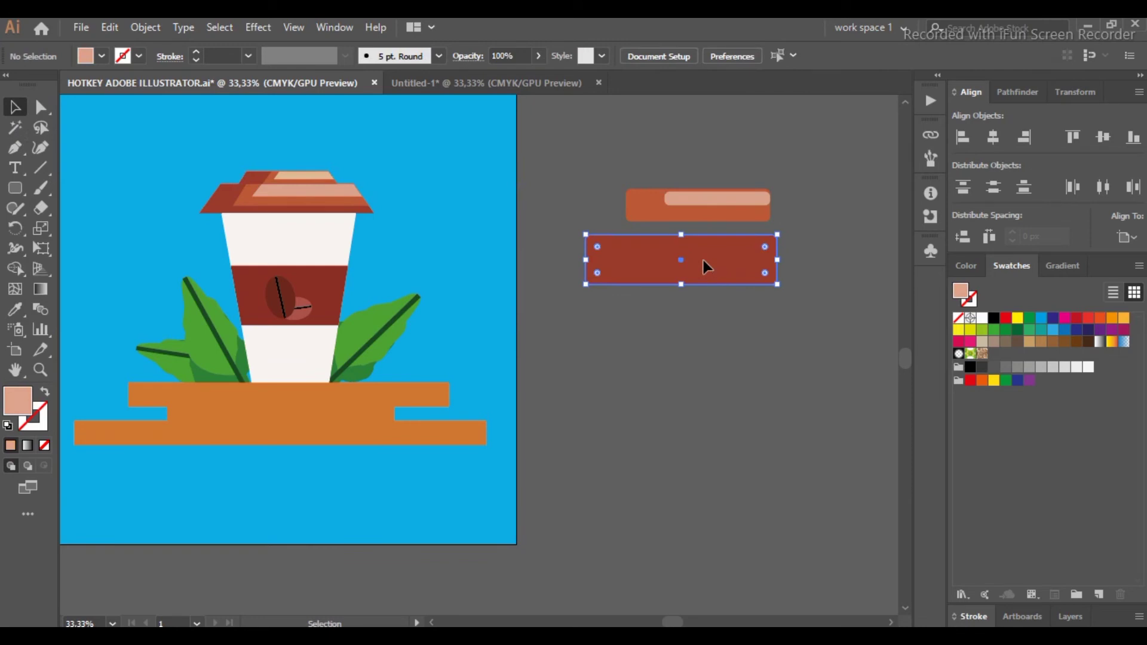
pyautogui.moveTo(706, 285); pyautogui.dragTo(707, 344)
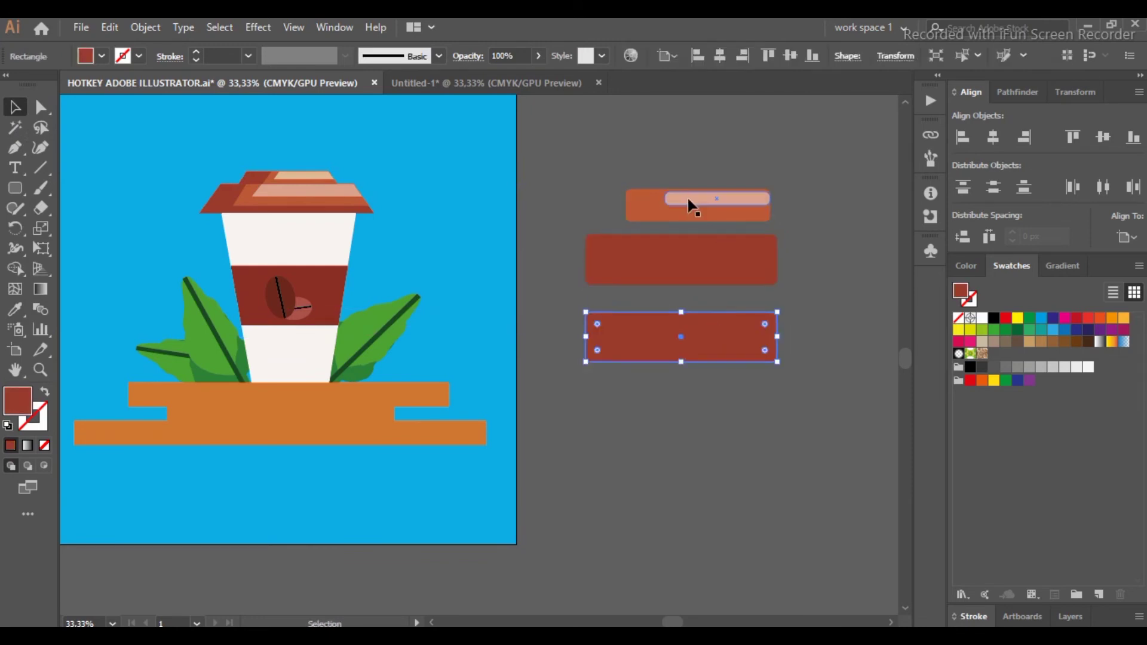
# Move the orange rectangle and peach bar together onto the original red rectangle, aligned to its top and overhanging its right edge
pyautogui.click(649, 209)
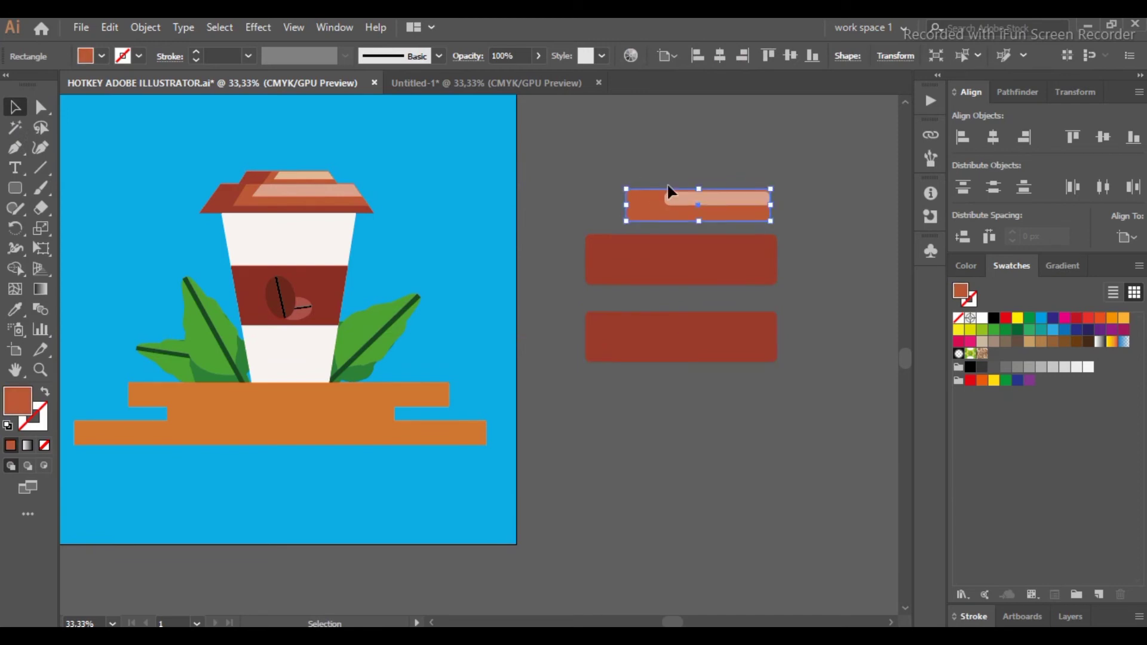
pyautogui.hotkey('ctrl', 'shift', 'g')
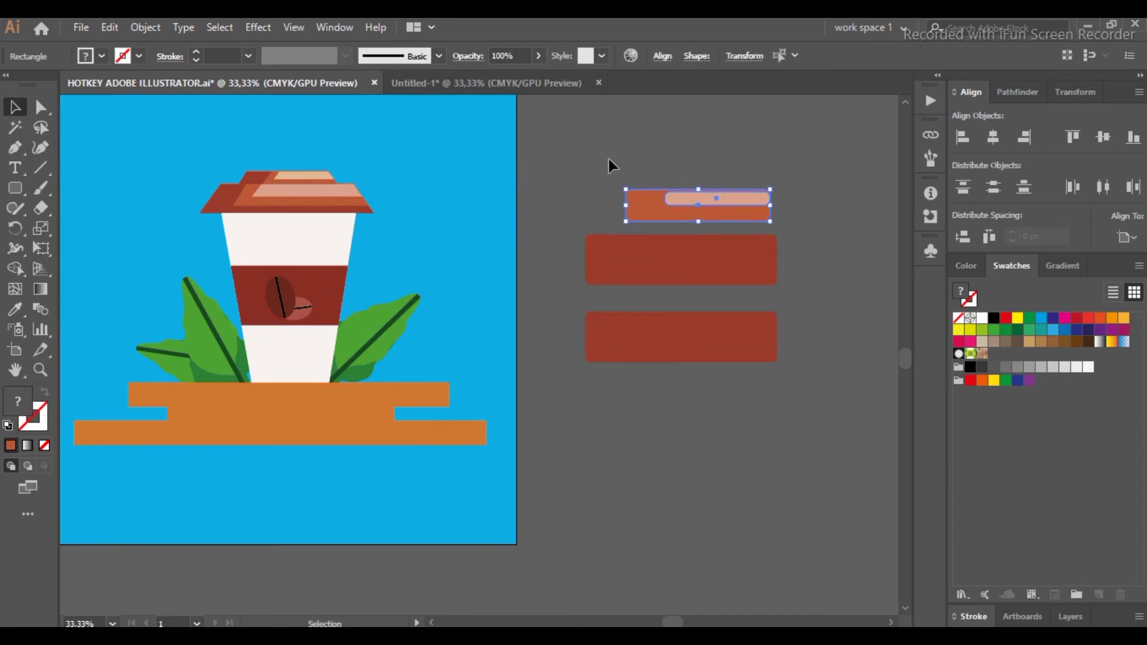
pyautogui.moveTo(607, 156); pyautogui.dragTo(700, 253)
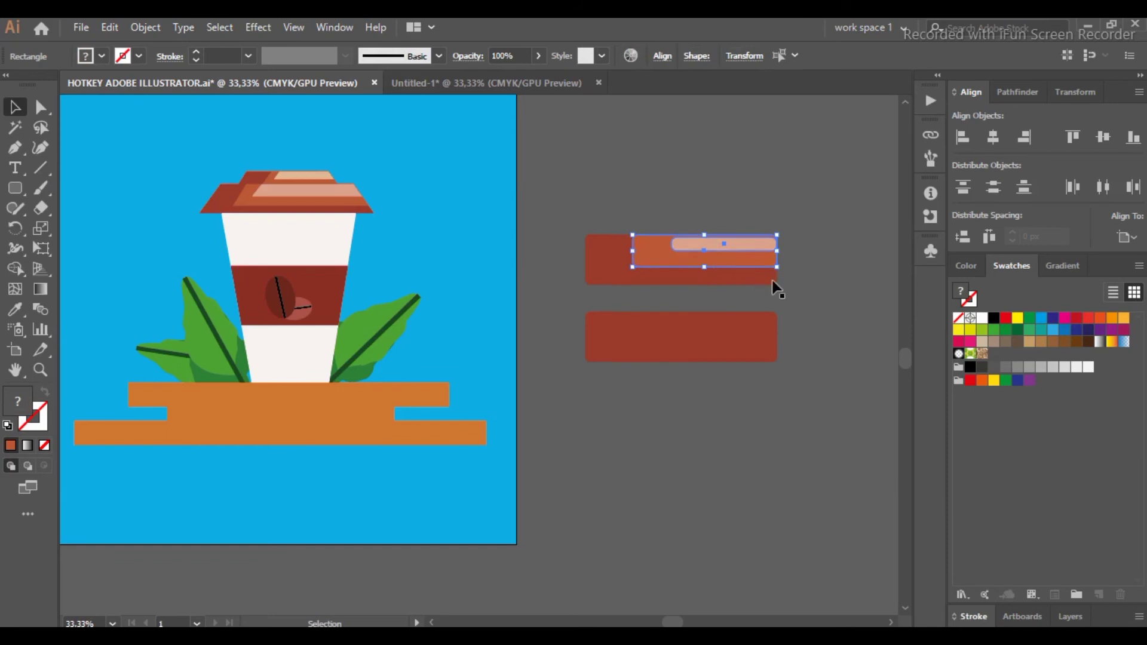
pyautogui.press('Right')
pyautogui.press('Right')
pyautogui.press('Right')
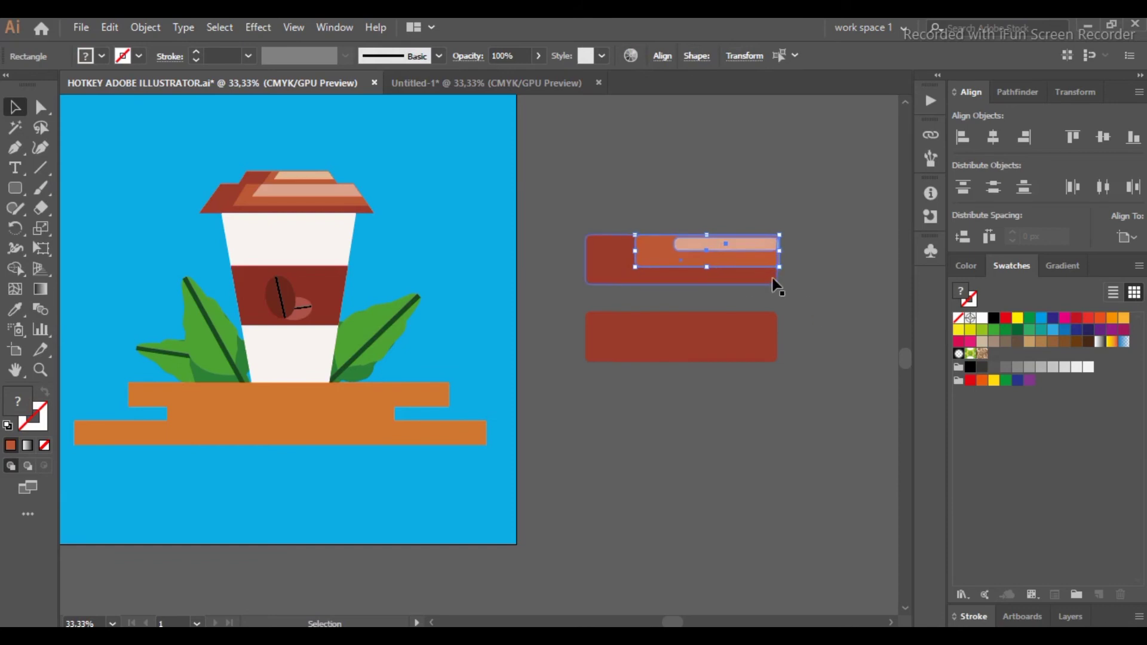
pyautogui.press('Right')
pyautogui.press('Right')
pyautogui.press('Right')
pyautogui.moveTo(711, 250); pyautogui.dragTo(724, 251)
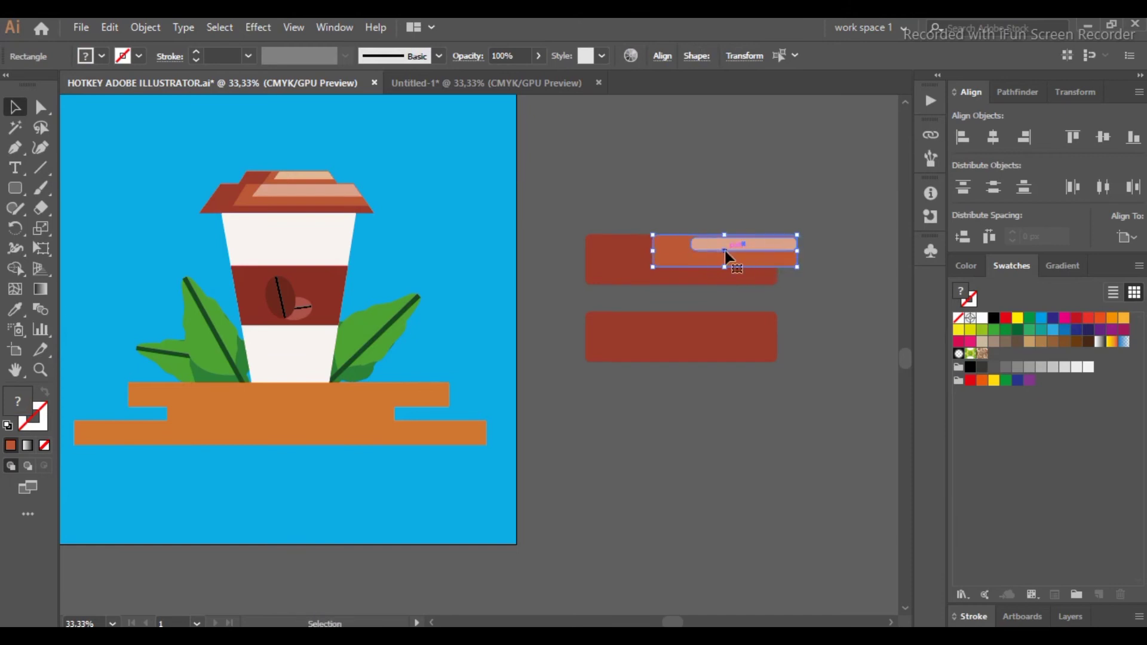
# Send the orange and peach bars behind the upper red rectangle, and make a clipping mask from all three shapes
pyautogui.press('ctrl')
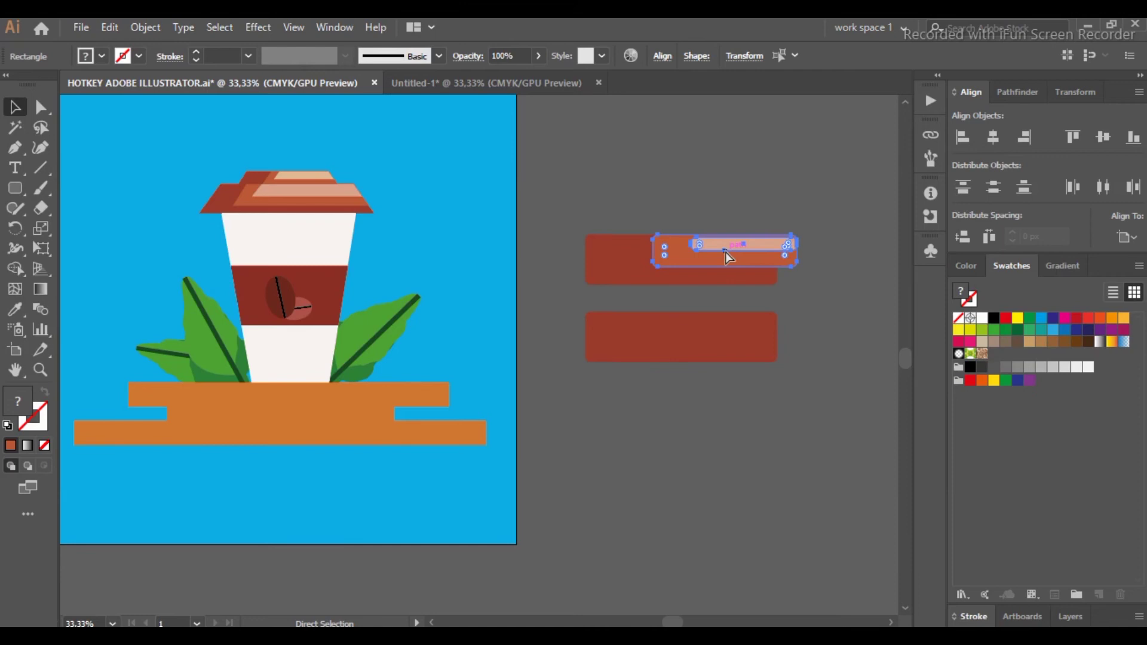
pyautogui.hotkey('ctrl', '[')
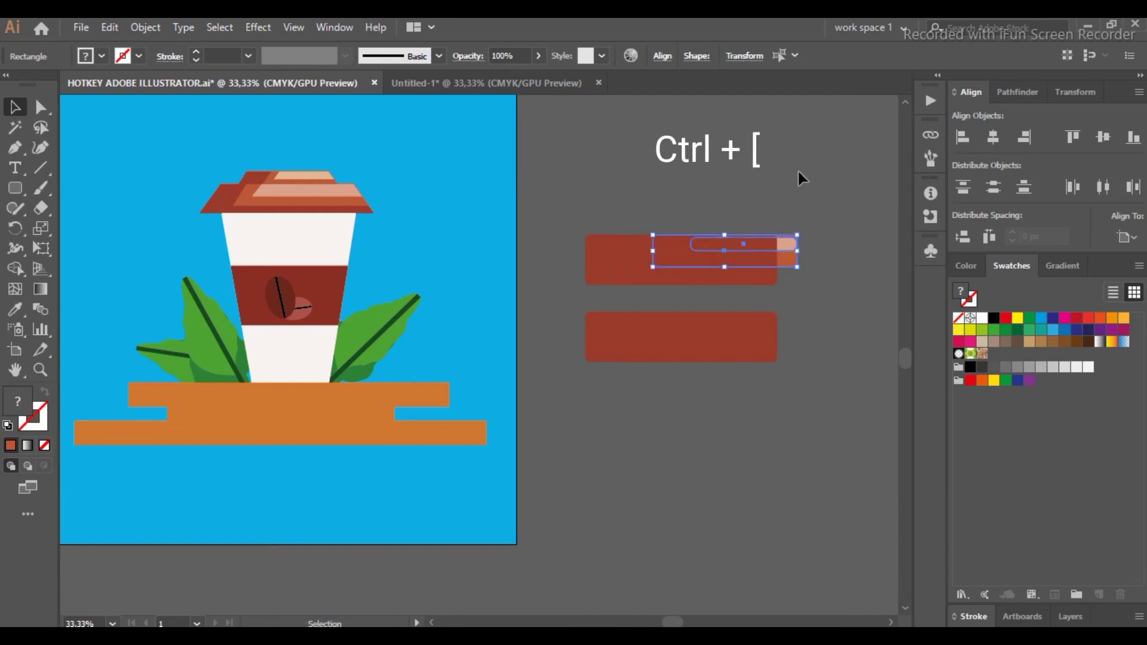
pyautogui.hotkey('ctrl', 'shift', 'a')
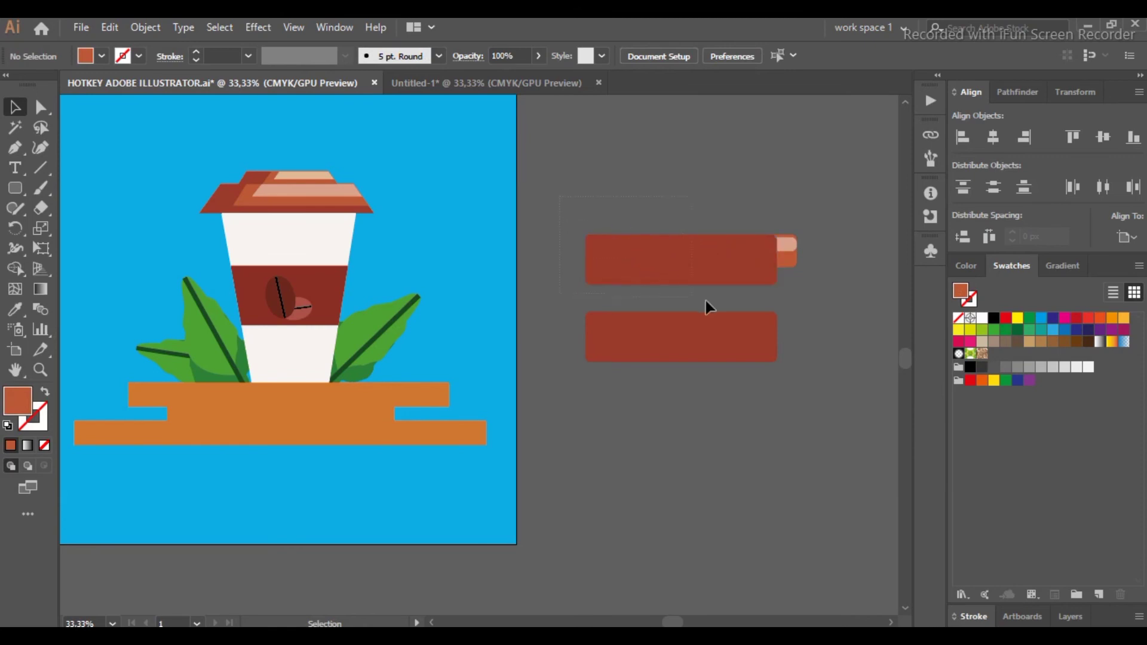
pyautogui.moveTo(764, 296); pyautogui.dragTo(764, 296)
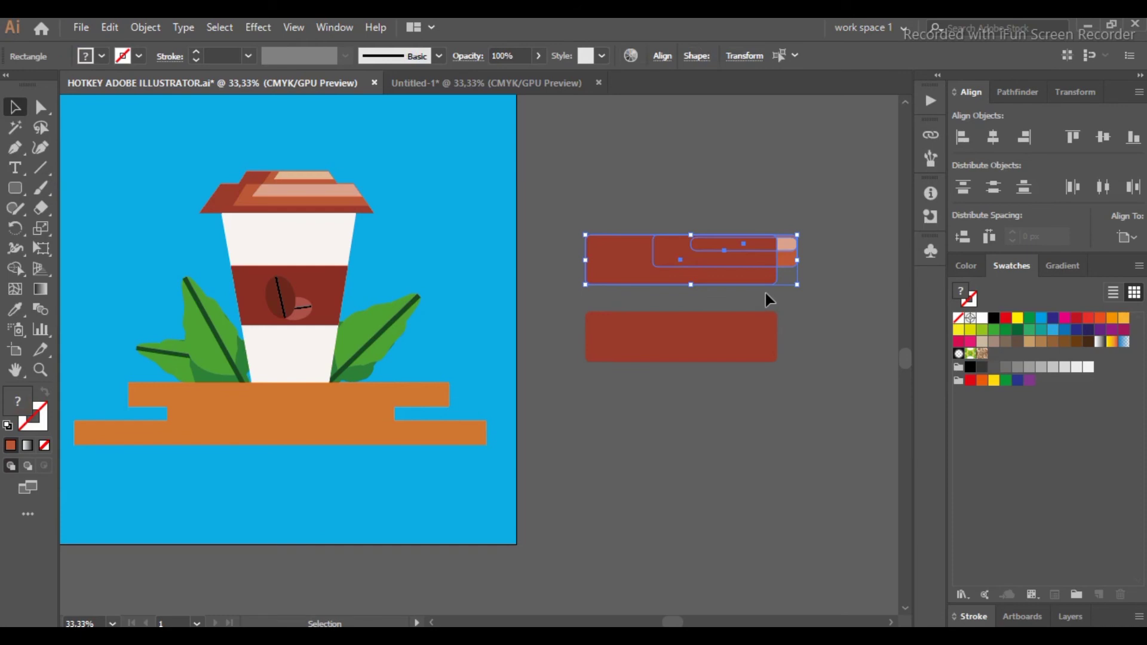
pyautogui.hotkey('ctrl', '7')
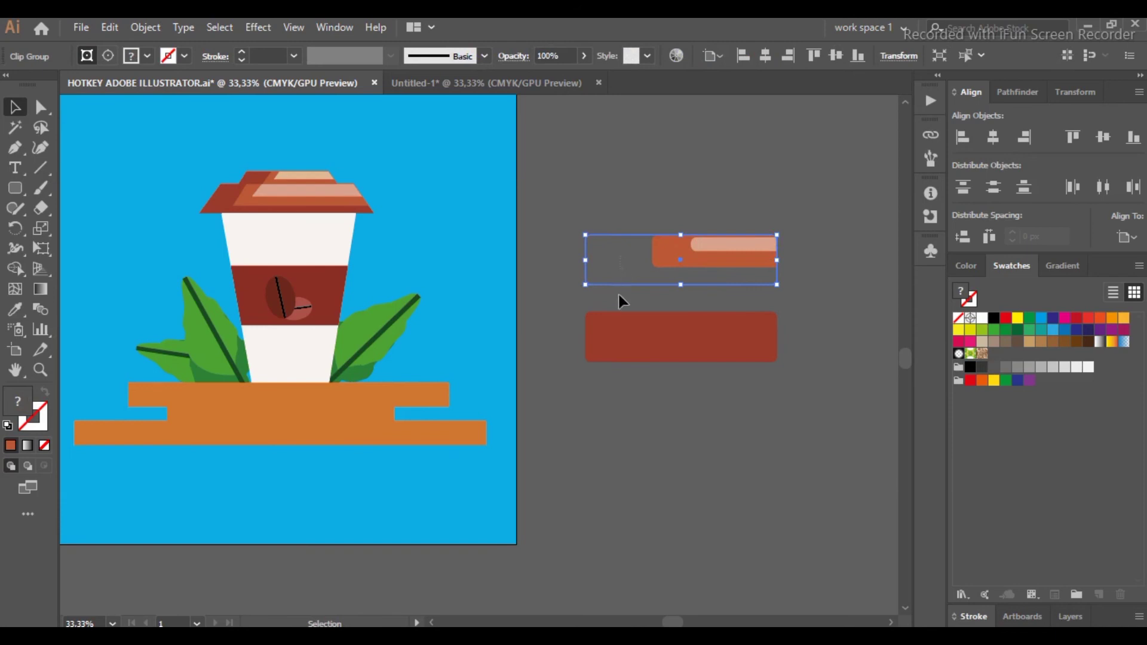
# Move the clipped bars down so they overlap the remaining red rectangle
pyautogui.keyDown('shift'); pyautogui.click(625, 353); pyautogui.keyUp('shift')
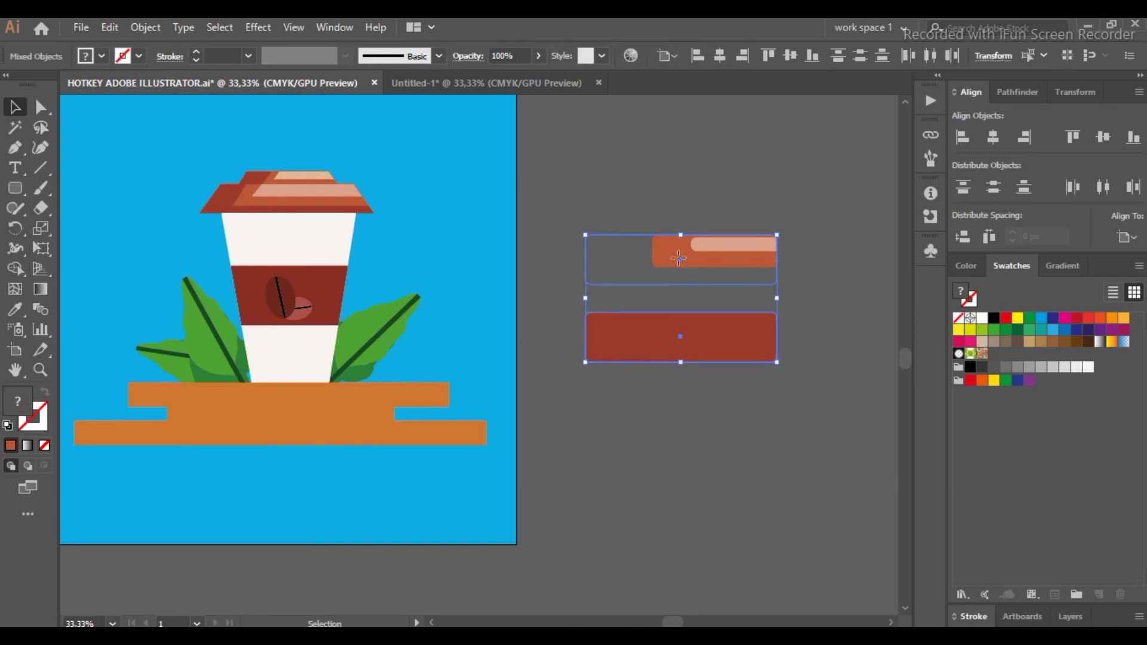
pyautogui.moveTo(678, 258); pyautogui.dragTo(681, 380)
pyautogui.click(697, 184)
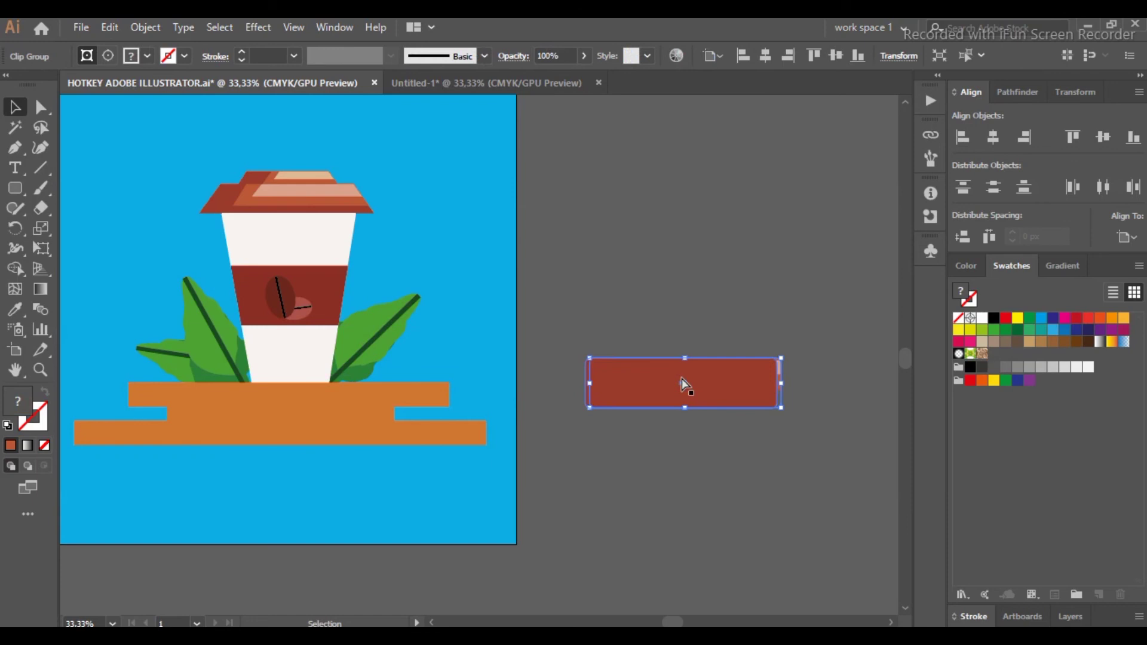
# Bring the clipped bars forward in front of the red rectangle, and send them backward behind it again
pyautogui.hotkey('ctrl', ']')
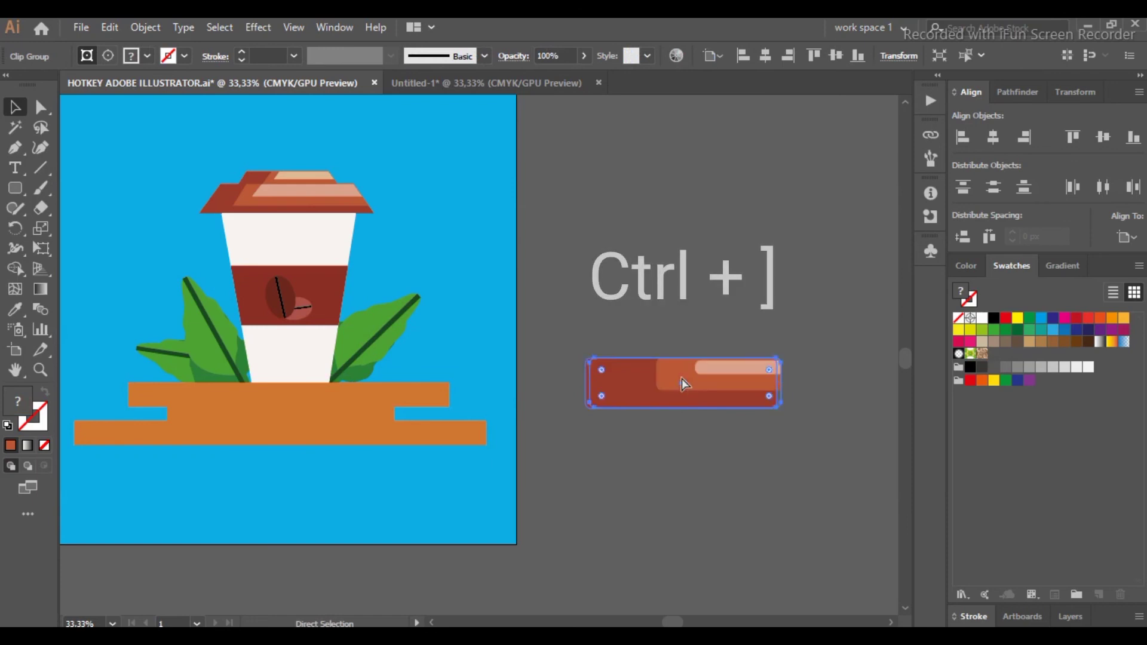
pyautogui.click(829, 391)
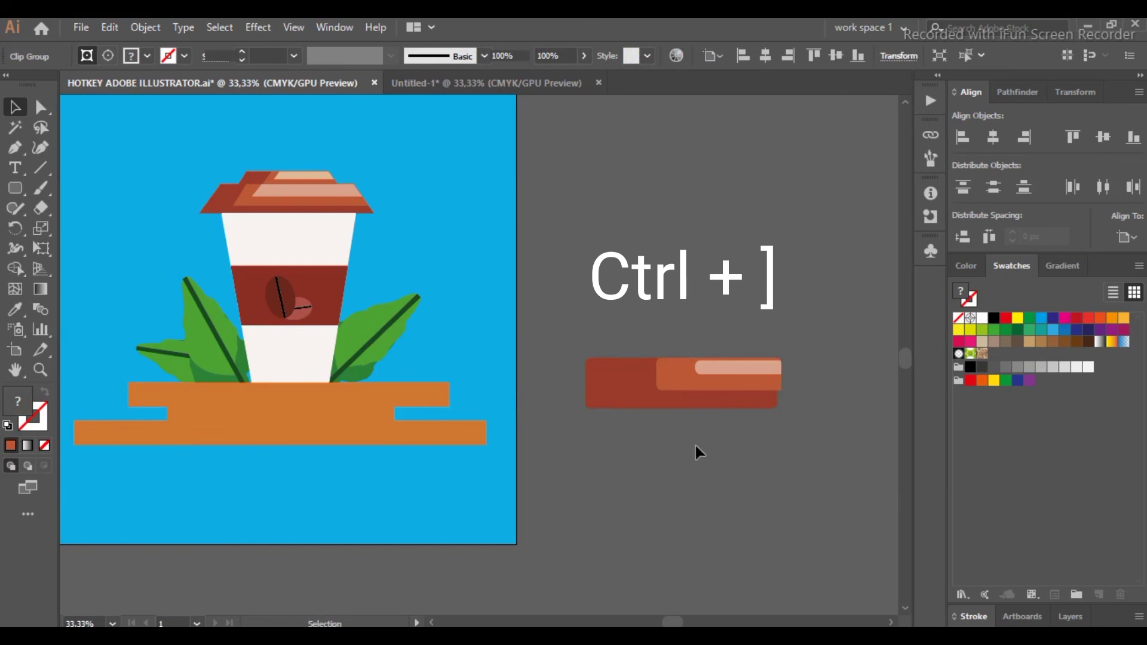
pyautogui.click(727, 379)
pyautogui.hotkey('ctrl', '[')
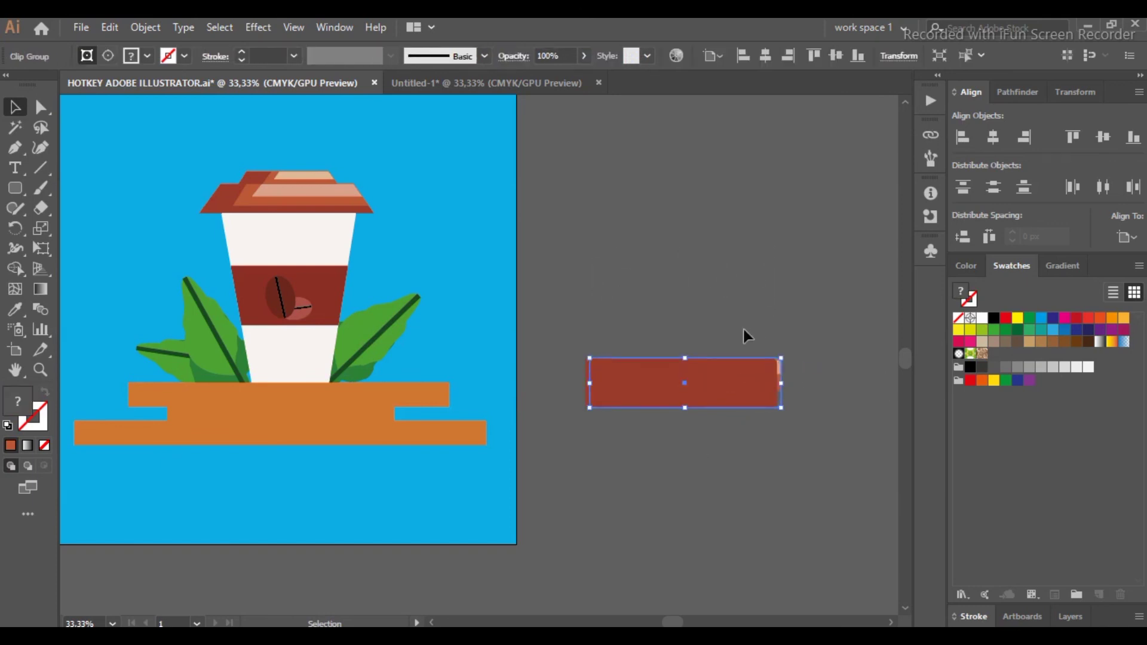
# Move the clipped bars exactly over the red rectangle and stack them in front of it
pyautogui.moveTo(743, 385)
pyautogui.mouseDown()
pyautogui.moveTo(739, 308)
pyautogui.moveTo(721, 380)
pyautogui.mouseUp()
pyautogui.moveTo(721, 373); pyautogui.dragTo(709, 373)
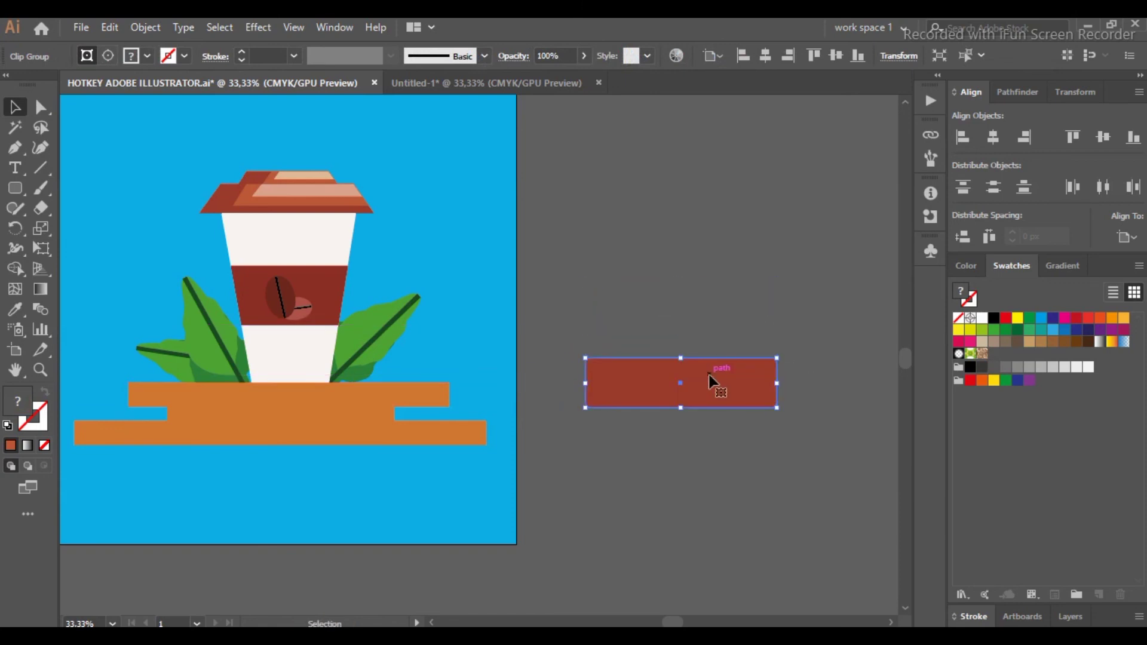
pyautogui.press('a')
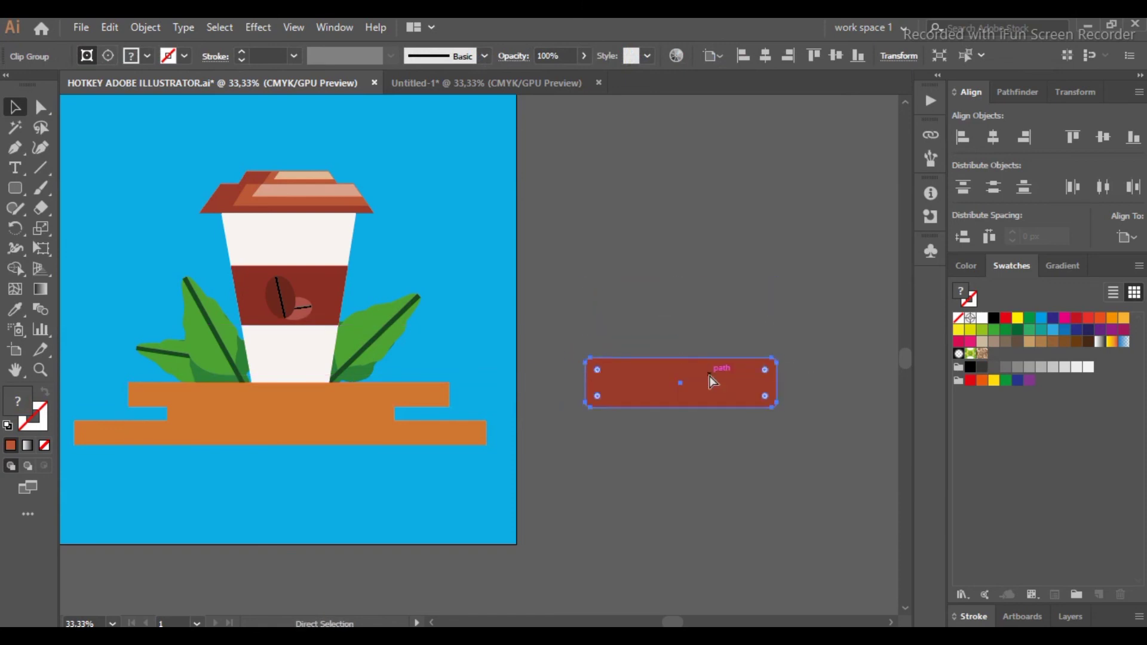
pyautogui.hotkey('ctrl', 'shift', '[')
pyautogui.press('v')
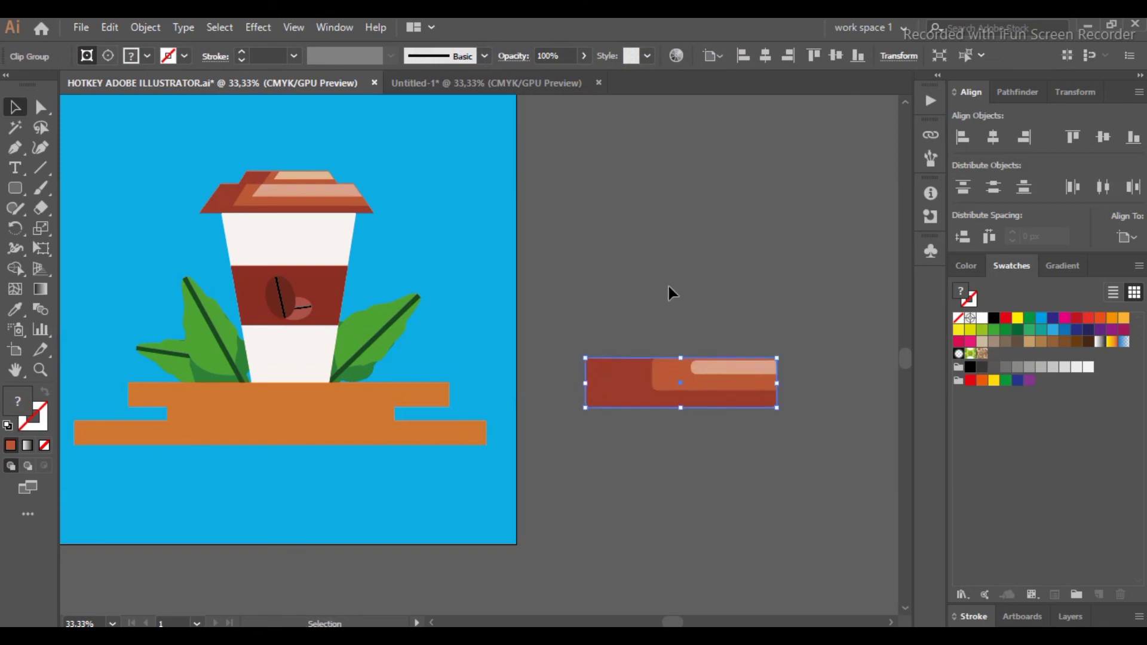
pyautogui.click(801, 307)
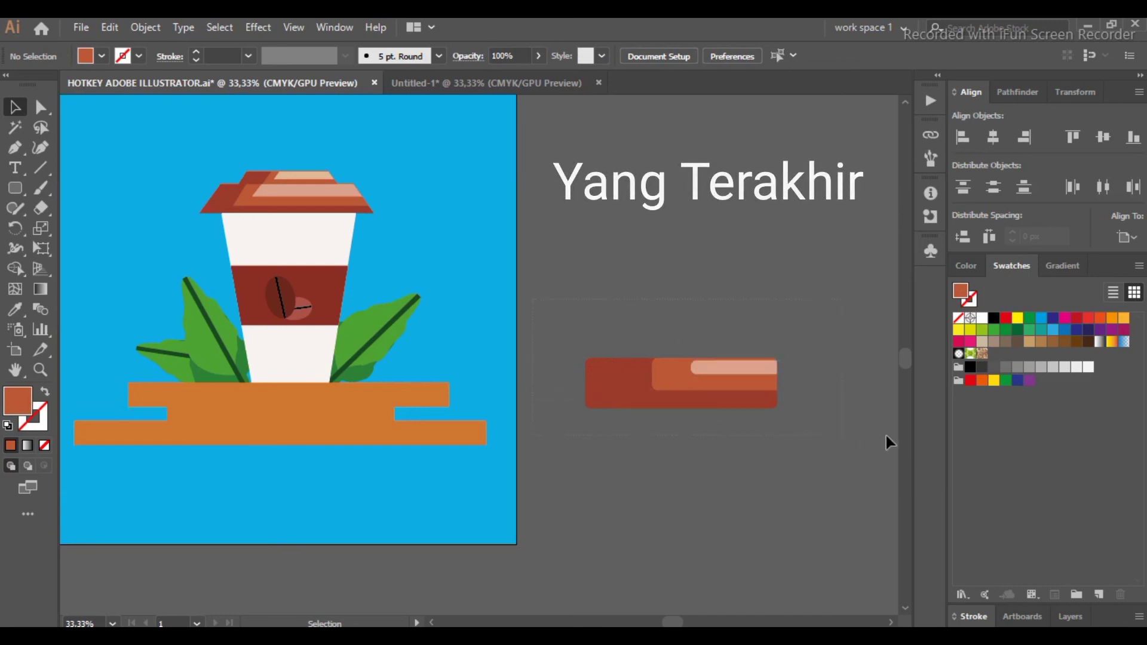
# Delete the clipped bars and the red rectangle beside the artboard
pyautogui.hotkey('ctrl', 'a')
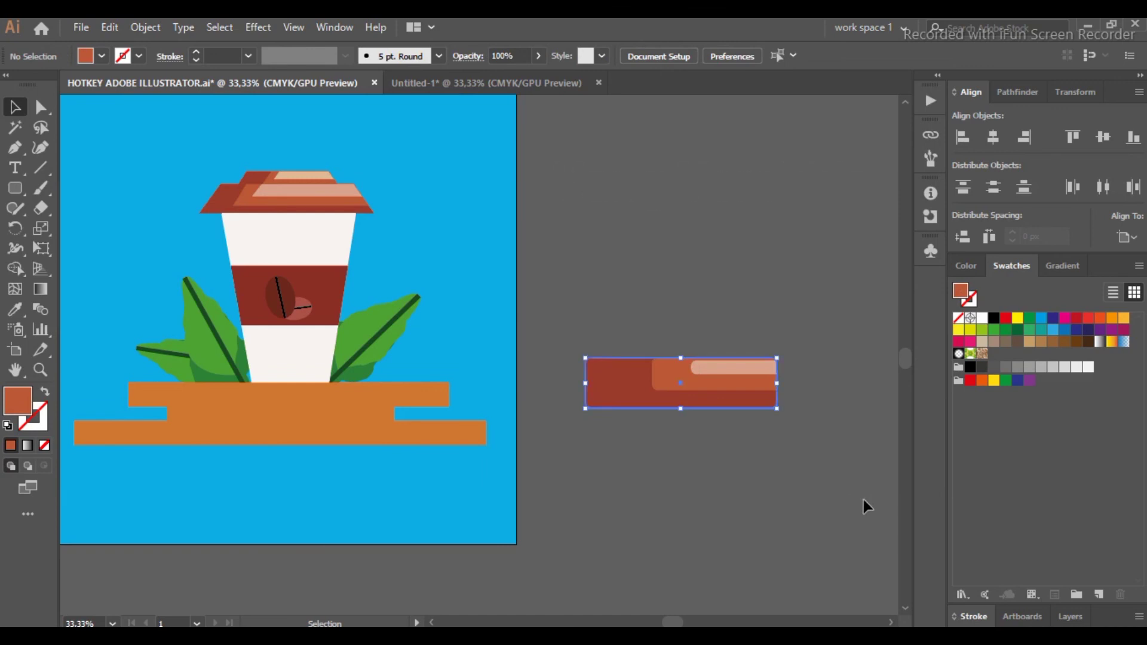
pyautogui.press('Delete')
pyautogui.click(629, 440)
# Select all the coffee cup artwork on the artboard, including the blue background
pyautogui.scroll(-1, 626, 430)
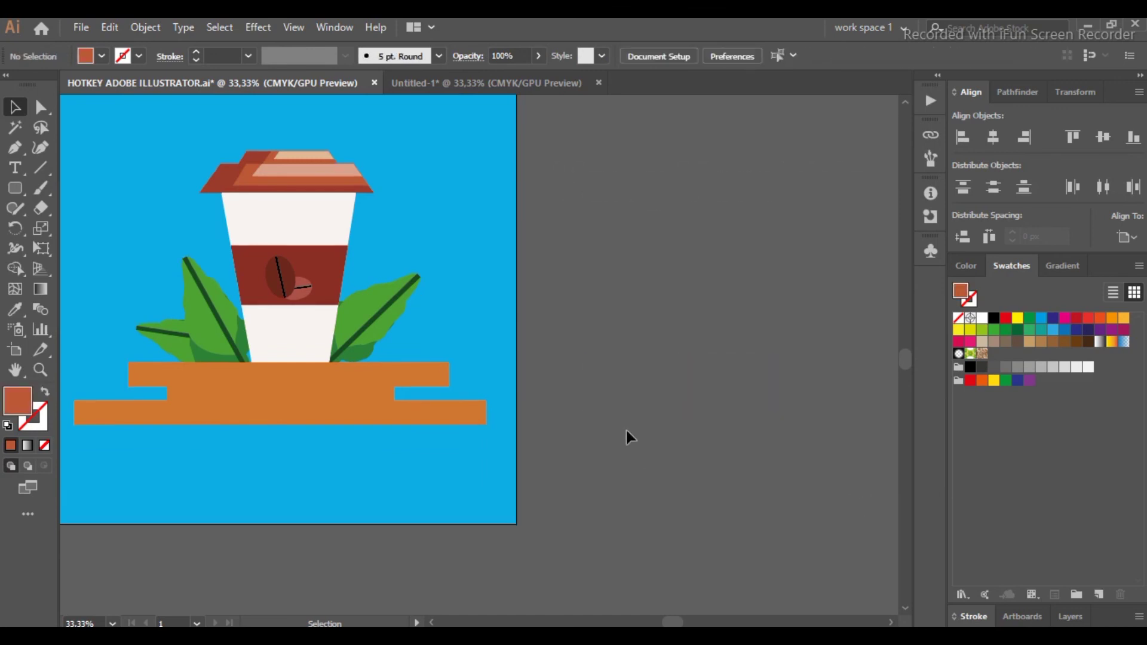
pyautogui.scroll(3, 626, 430)
pyautogui.scroll(-1, 626, 430)
pyautogui.scroll(-2, 626, 430)
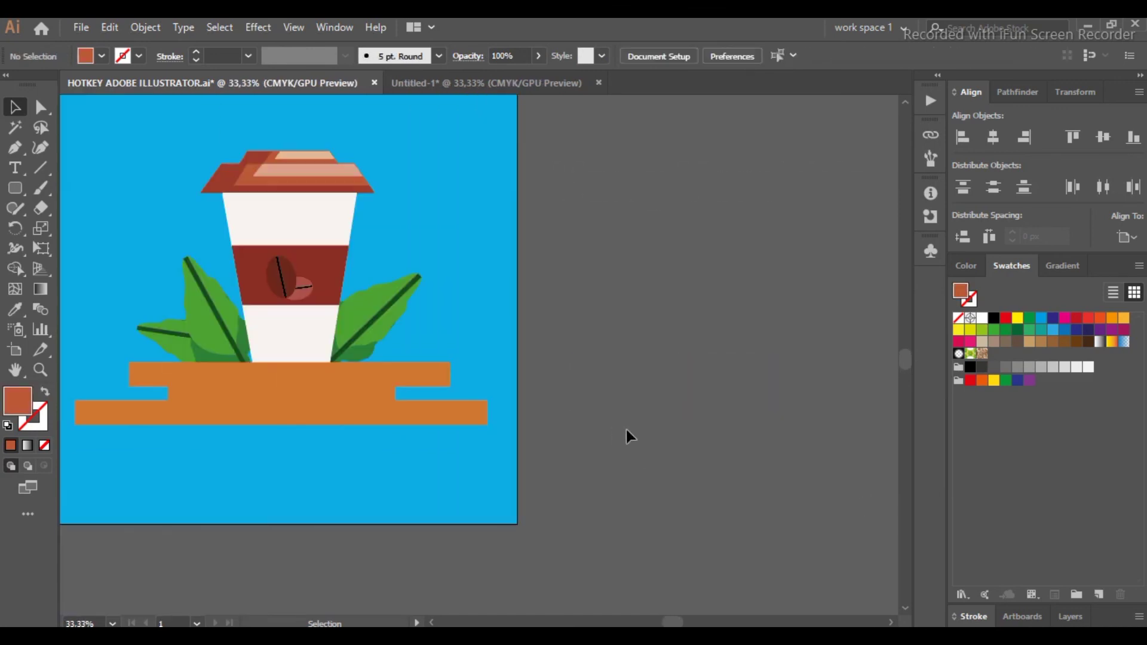
pyautogui.hotkey('ctrl', '0')
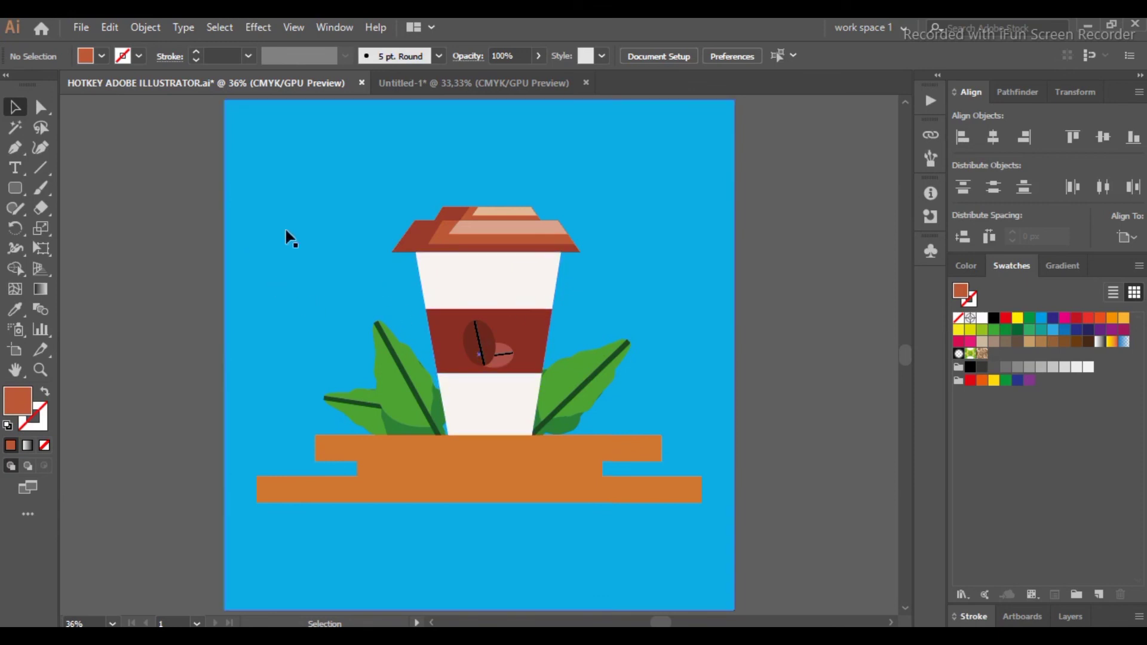
pyautogui.click(240, 195)
pyautogui.click(127, 160)
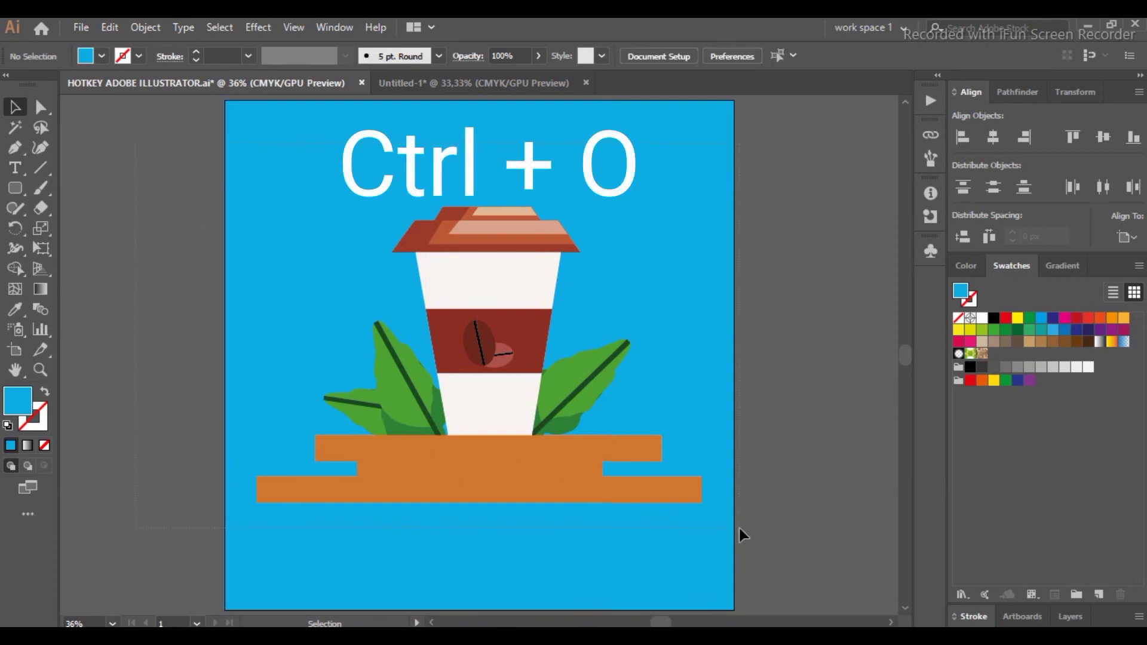
pyautogui.hotkey('ctrl', 'a')
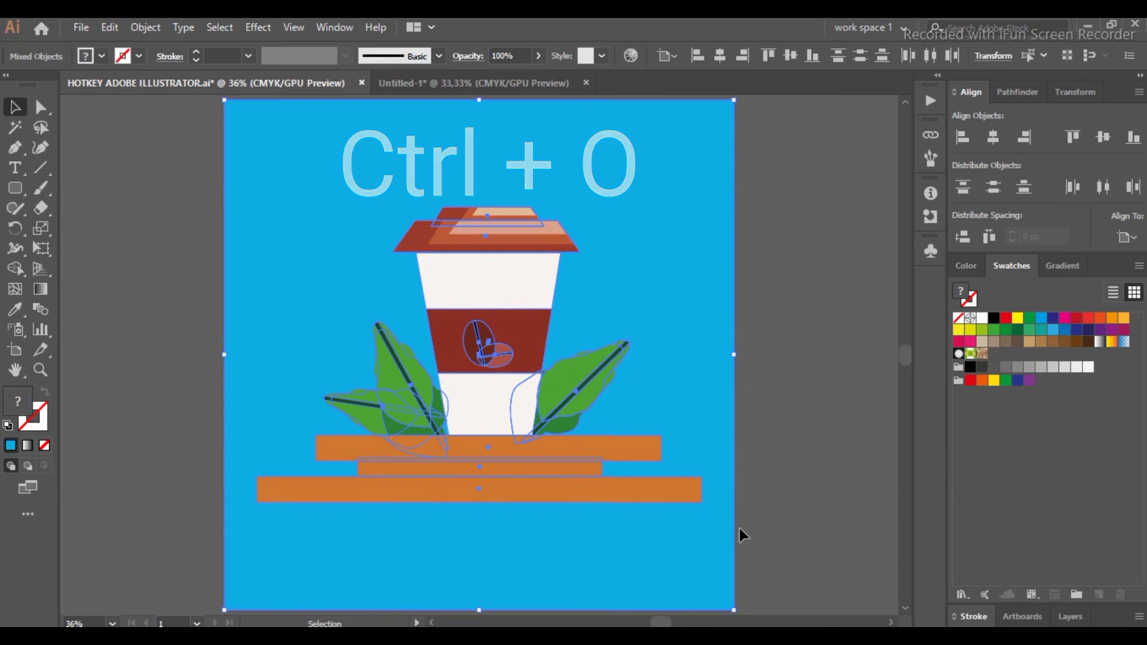
pyautogui.press('a')
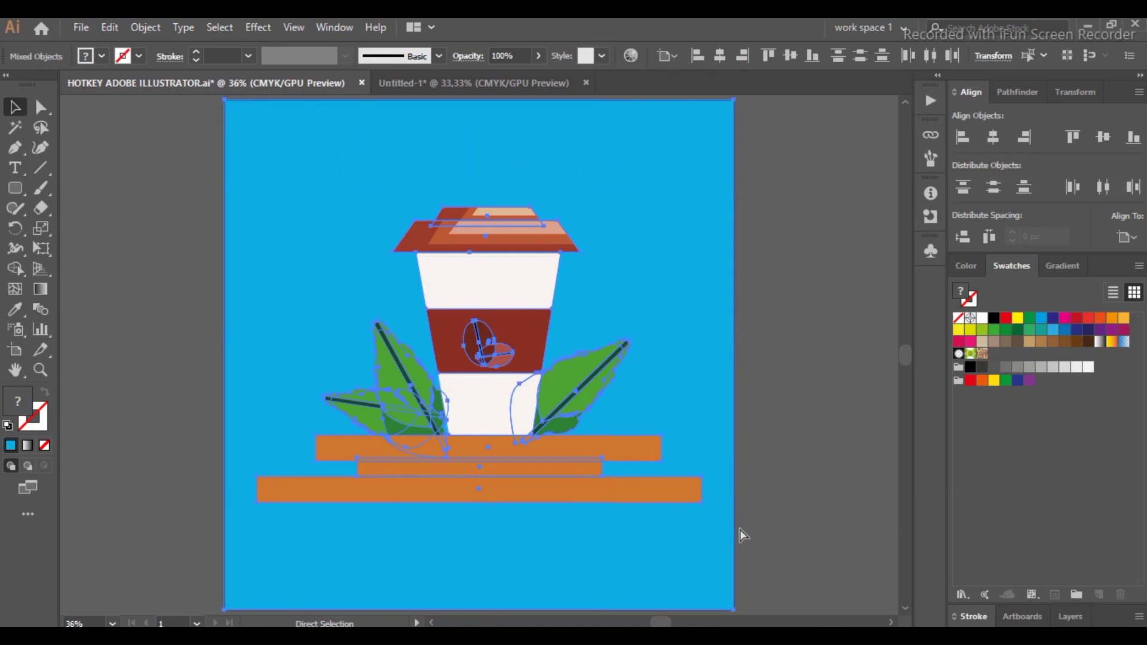
pyautogui.press('v')
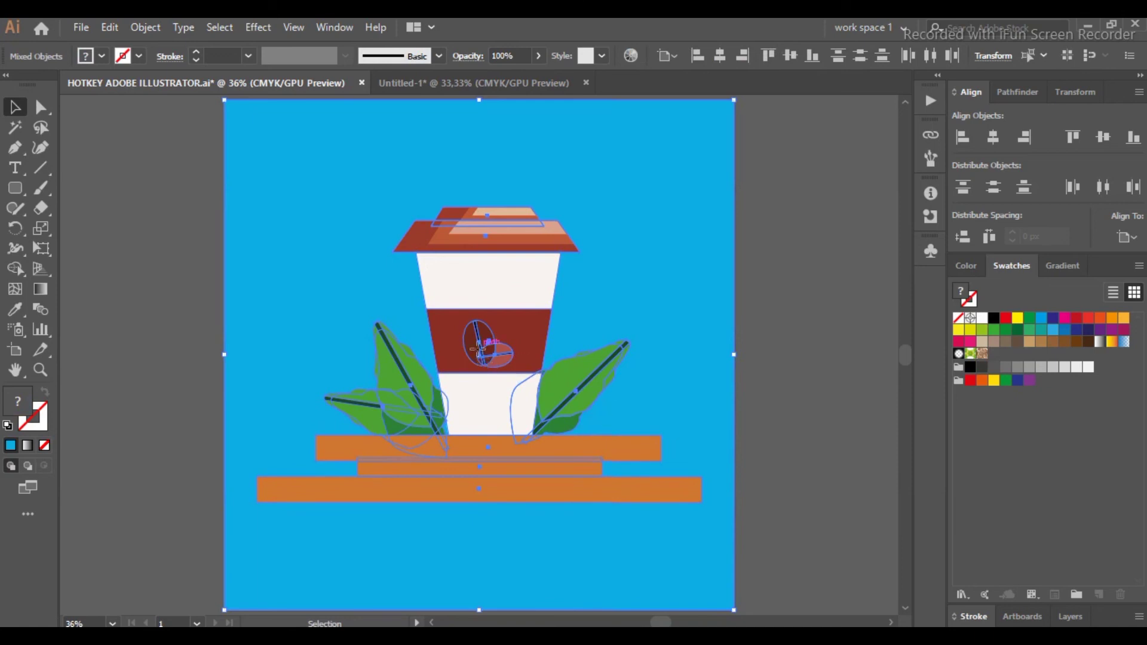
# Try moving the whole artwork to the right, partly off the artboard, and undo the move
pyautogui.moveTo(481, 348); pyautogui.dragTo(869, 362)
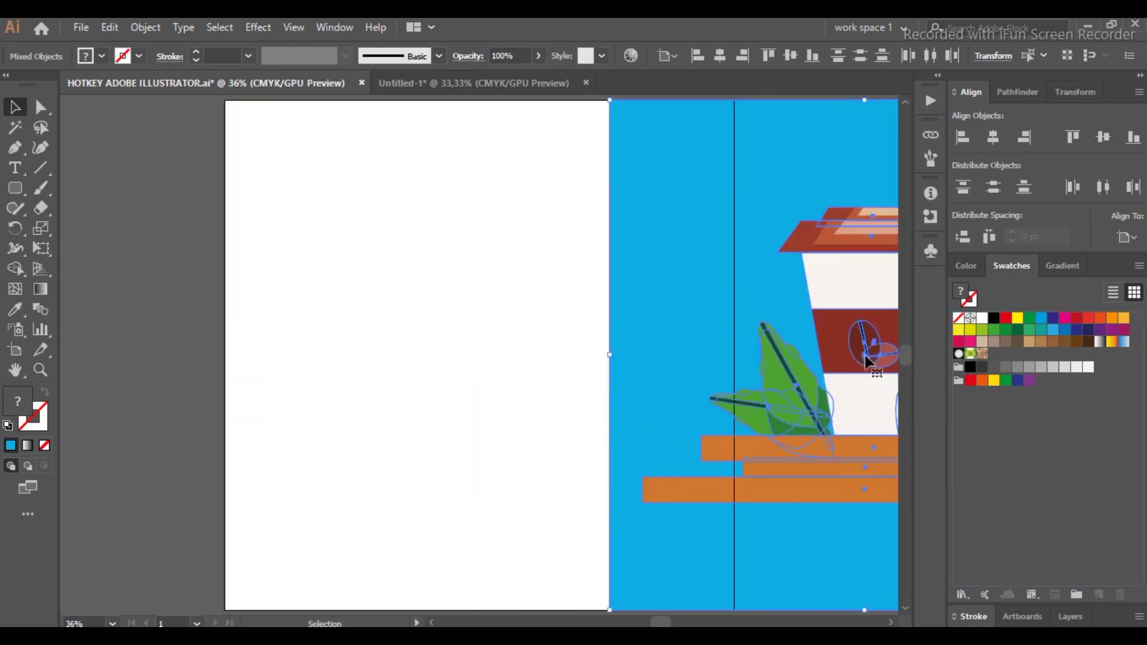
pyautogui.hotkey('ctrl', 'z')
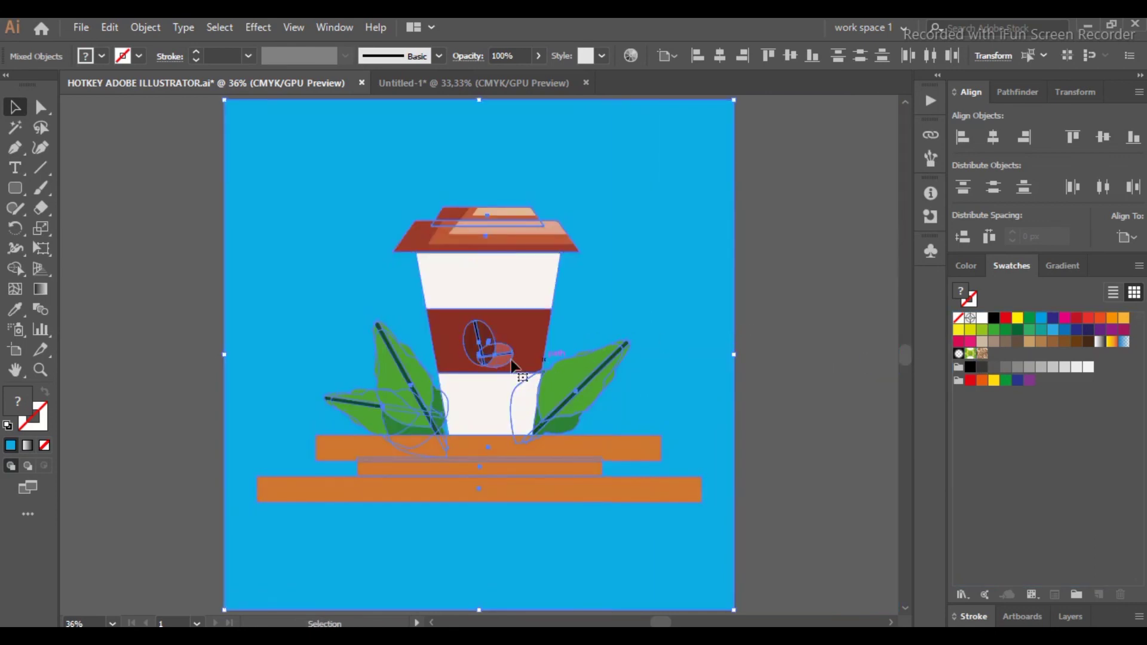
pyautogui.press('a')
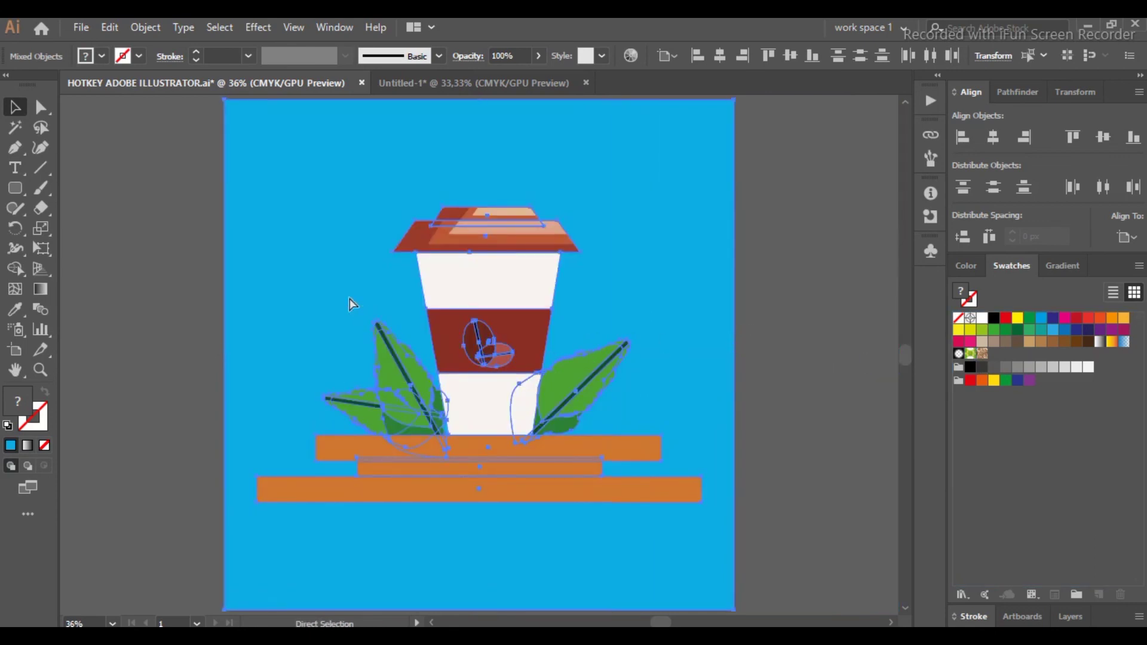
pyautogui.press('v')
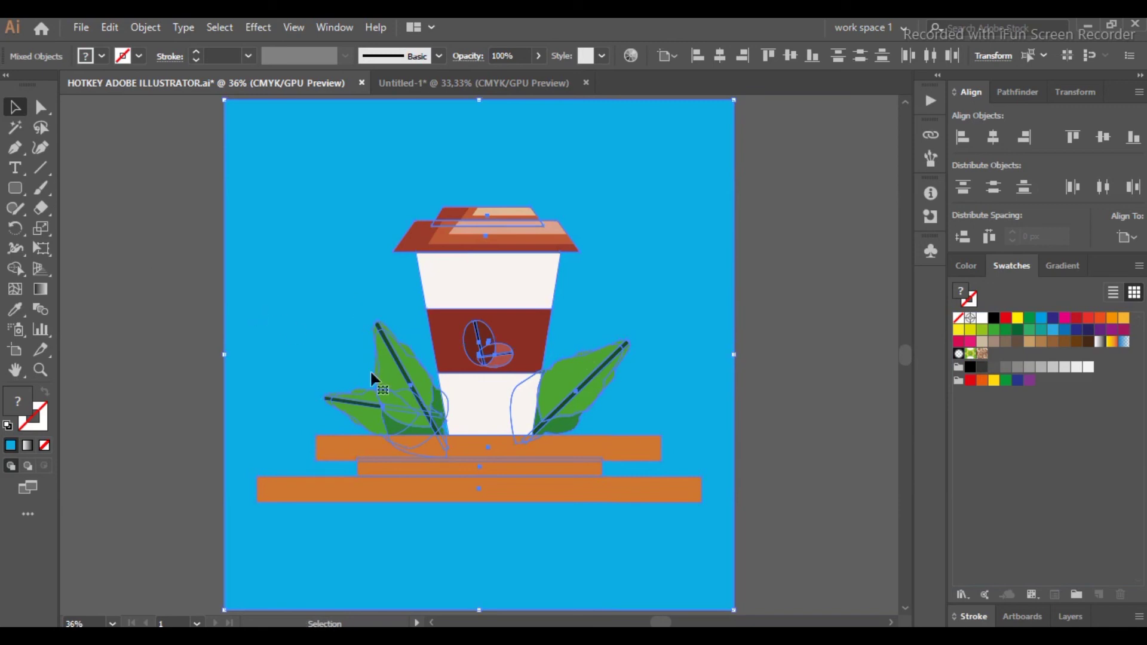
# Duplicate the whole artwork to the right of the artboard, leaving a small gap, and level the copy with the original
pyautogui.moveTo(383, 330); pyautogui.dragTo(876, 346)
pyautogui.scroll(-1, 872, 348)
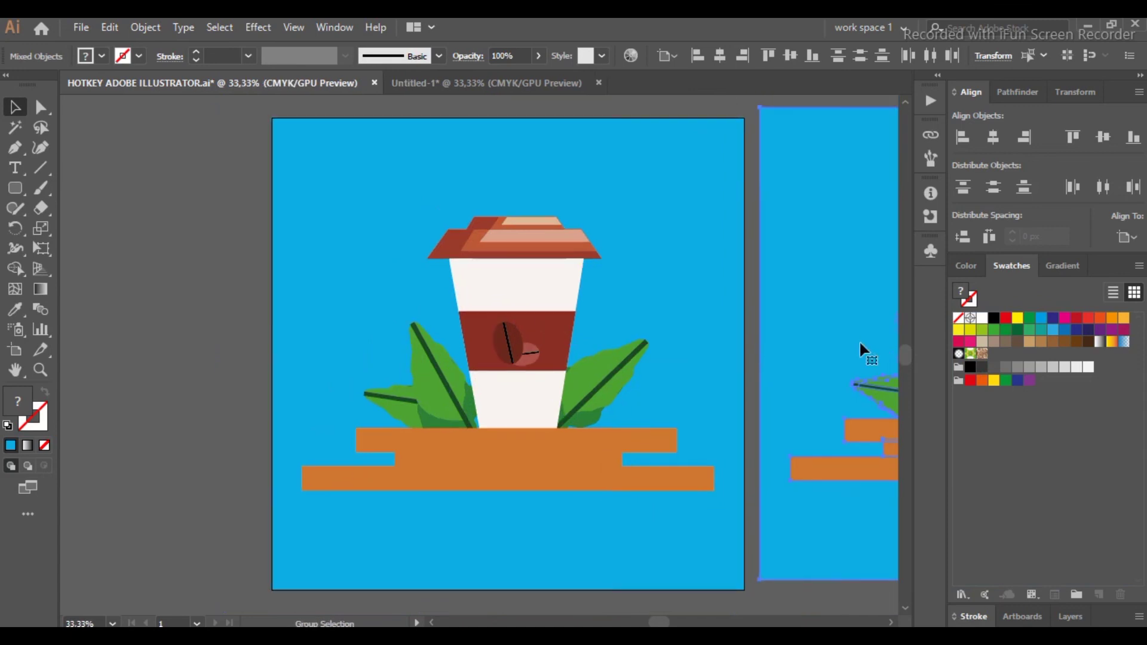
pyautogui.hscroll(5, 801, 346)
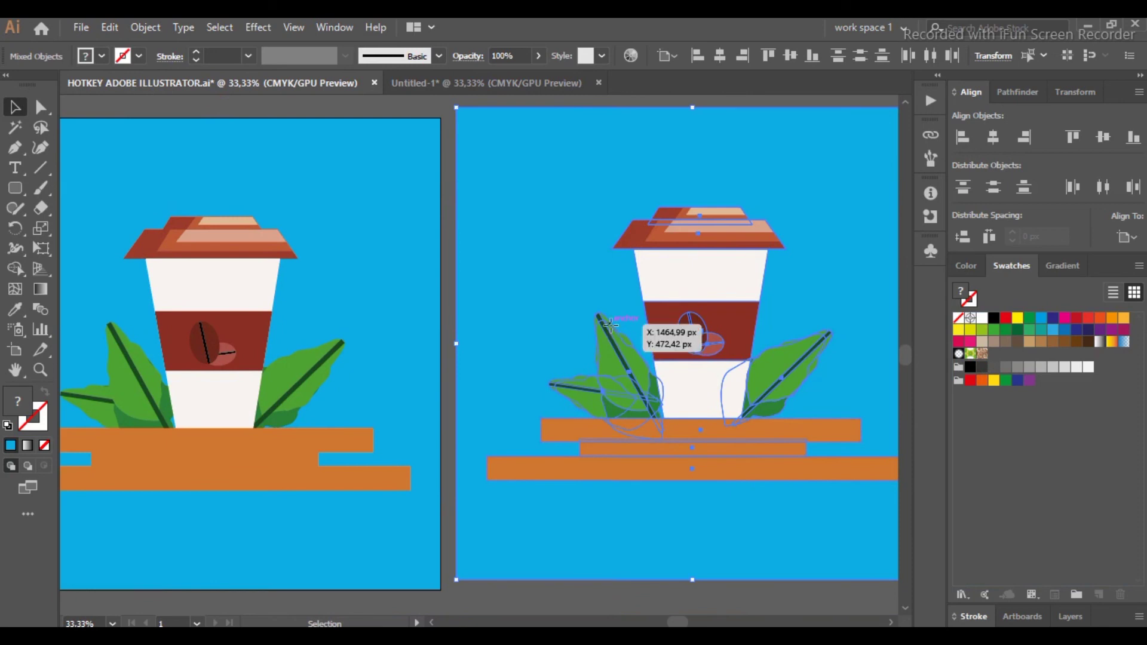
pyautogui.moveTo(610, 326); pyautogui.dragTo(609, 332)
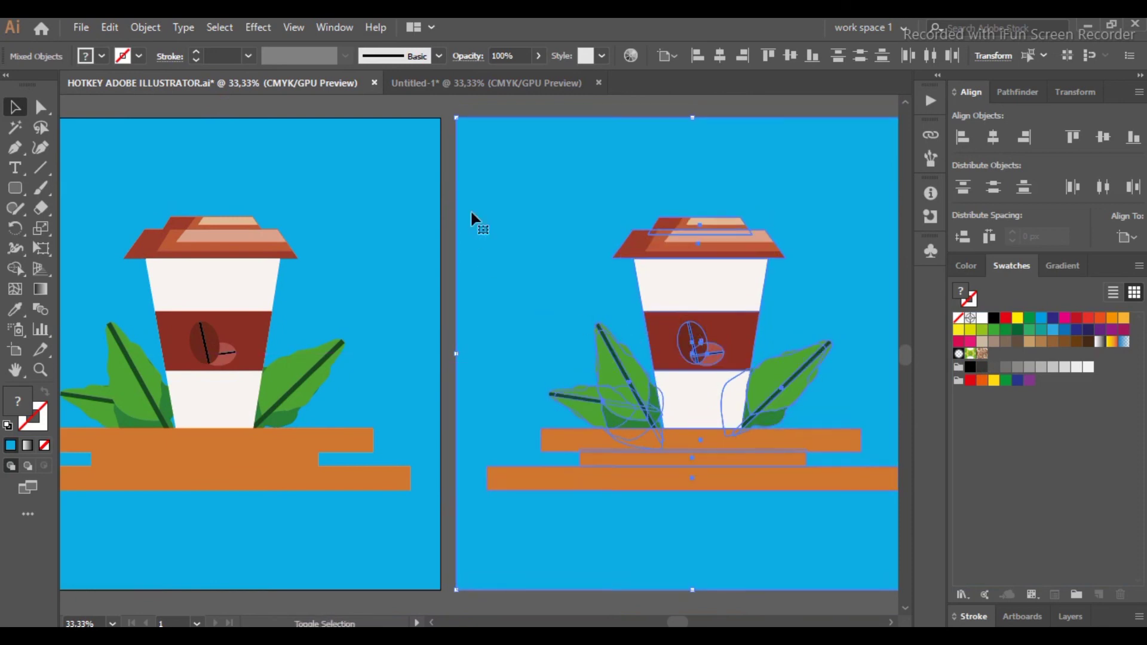
pyautogui.click(503, 113)
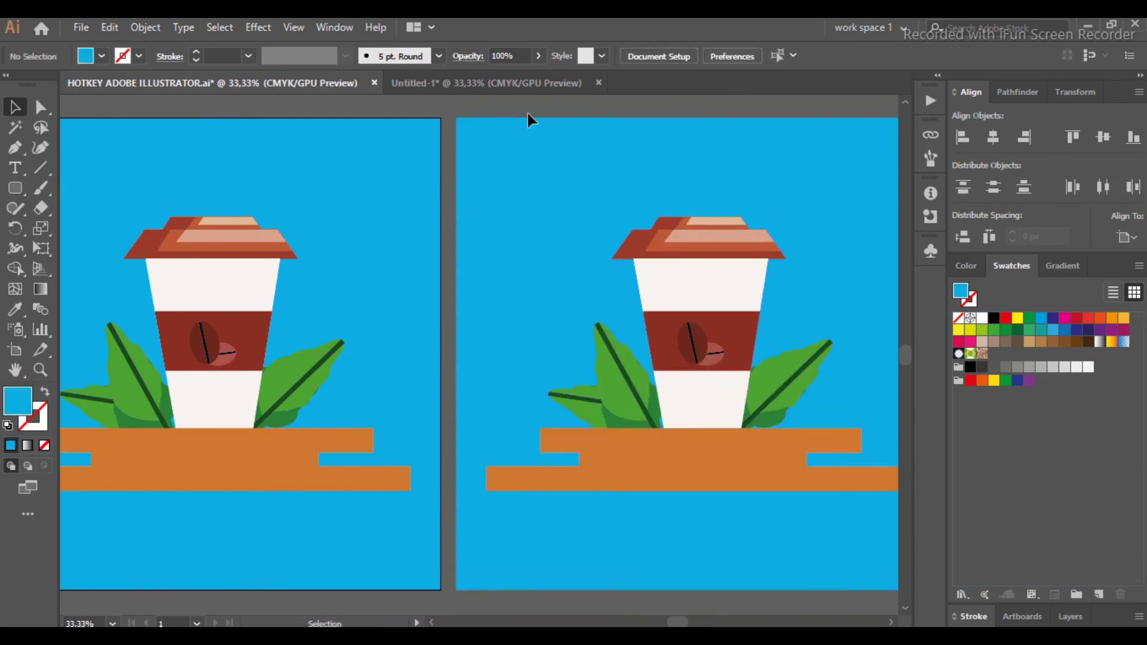